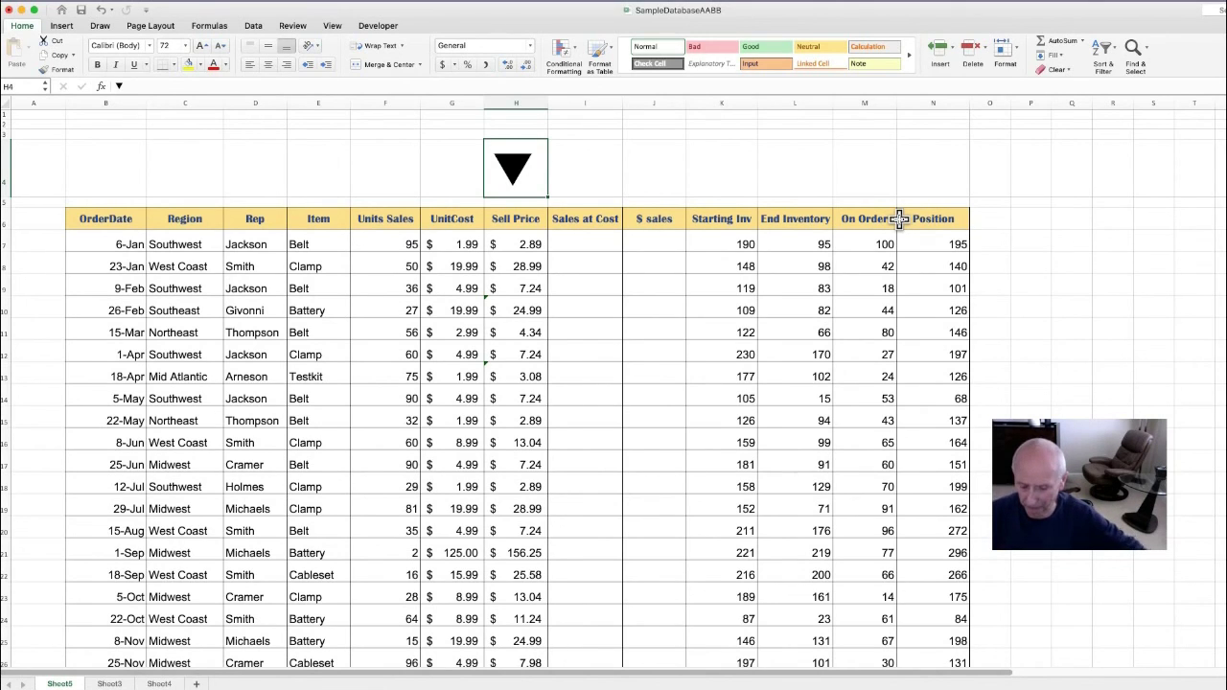
# - Move the black triangle marker from H4 to I4, above the Sales at Cost header
pyautogui.press('super+c')
pyautogui.scroll(-1, 897, 225)
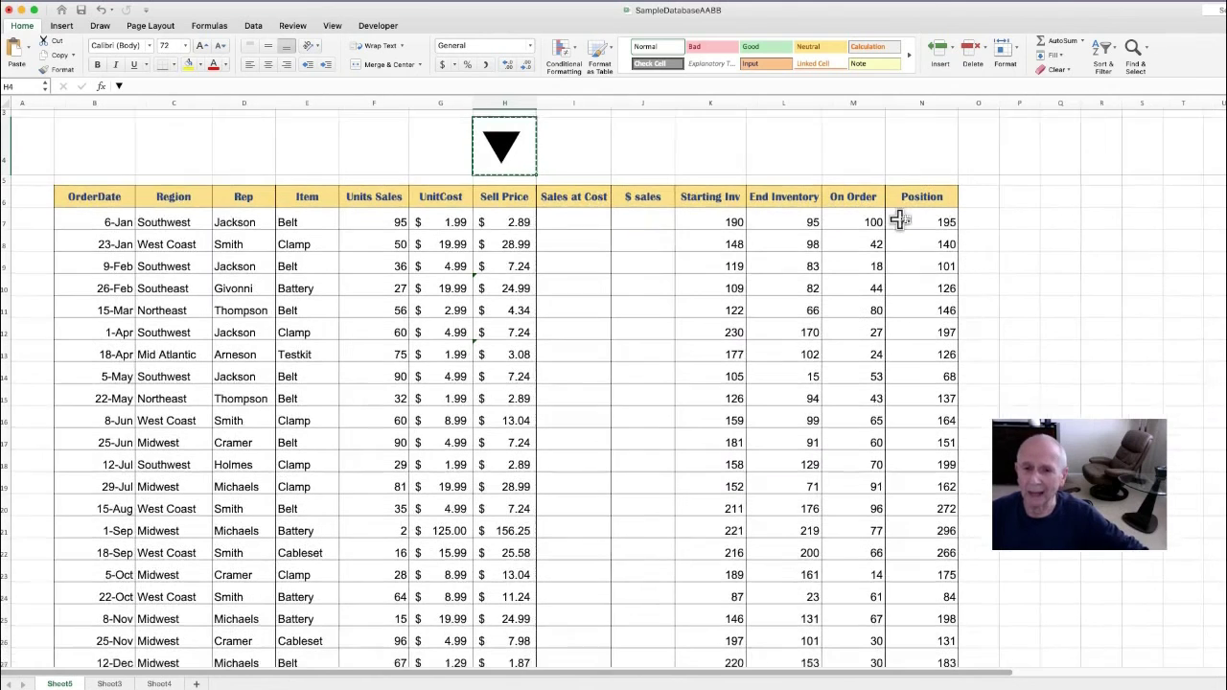
pyautogui.click(583, 150)
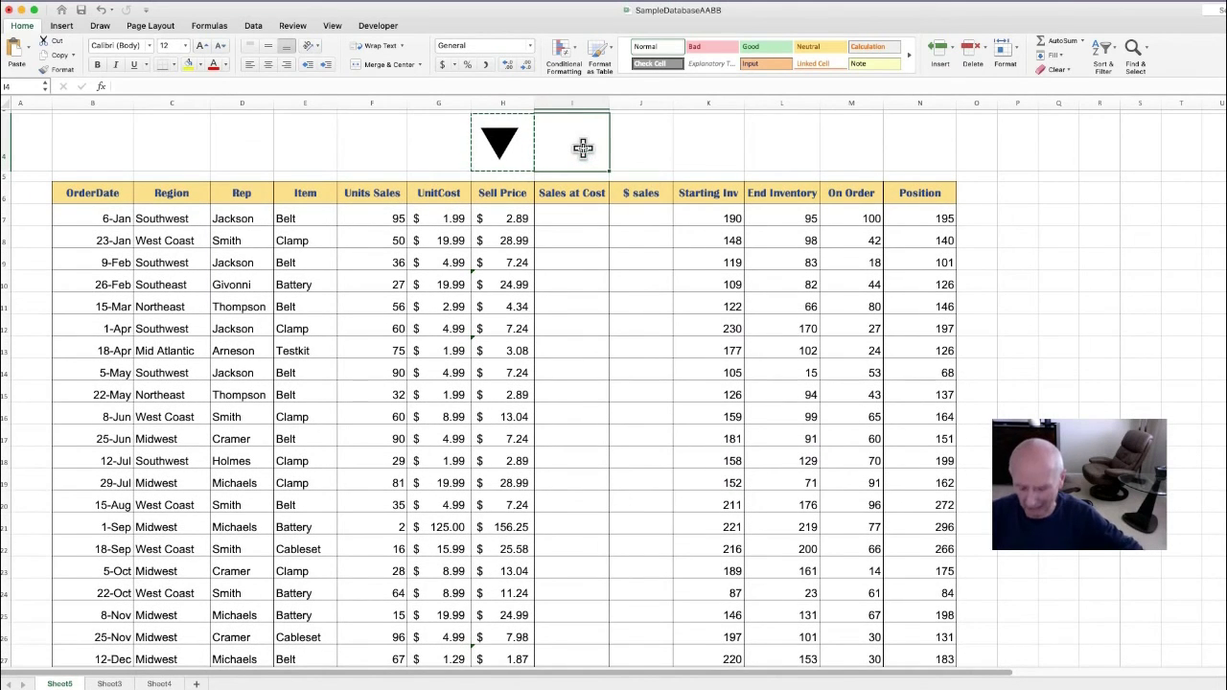
pyautogui.press('super+v')
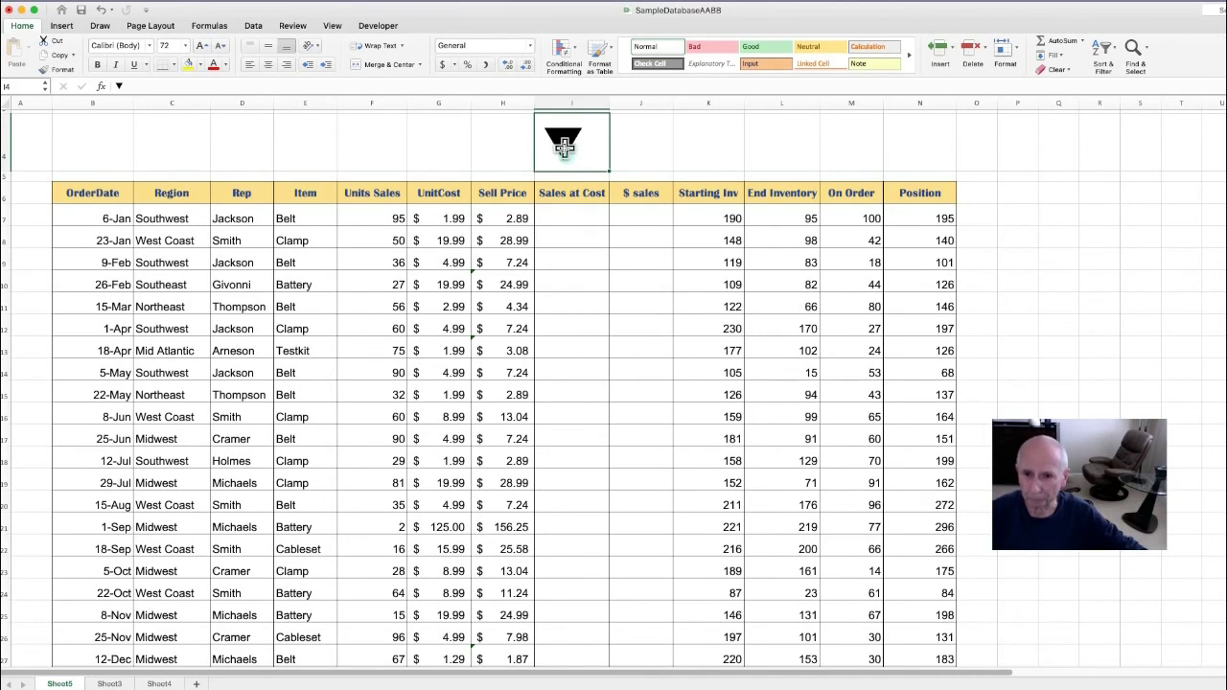
# - Move the black triangle marker from I4 to J4, above the $ sales header
pyautogui.press('super+c')
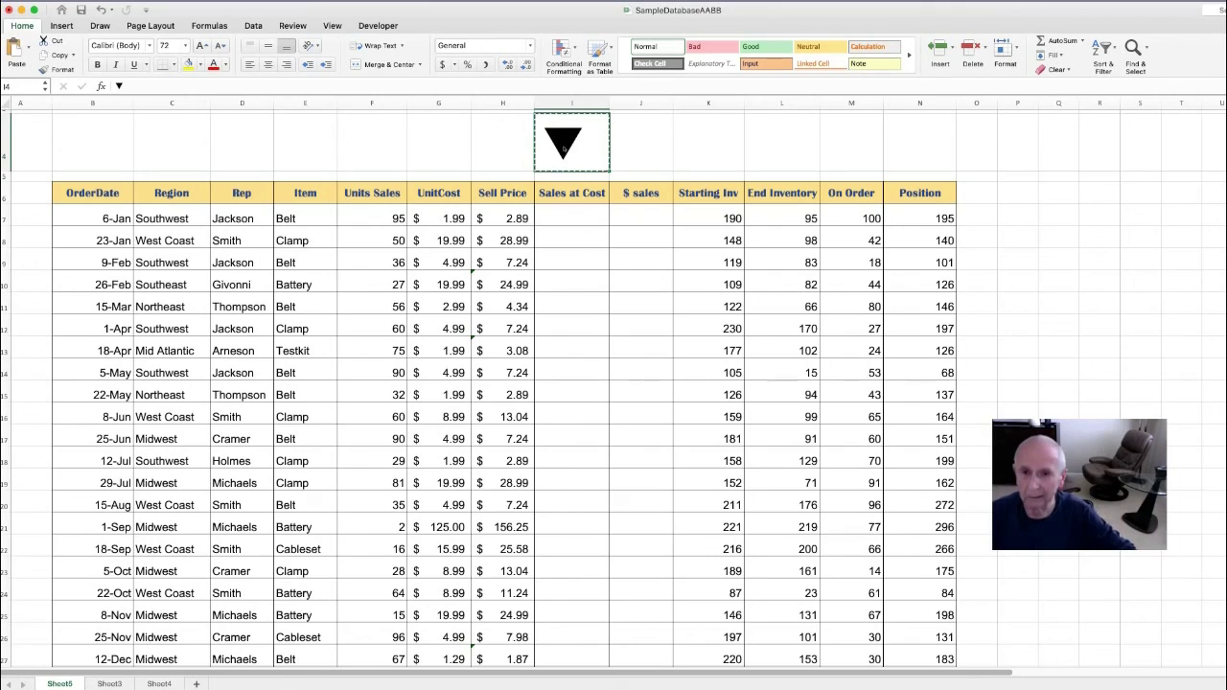
pyautogui.click(635, 149)
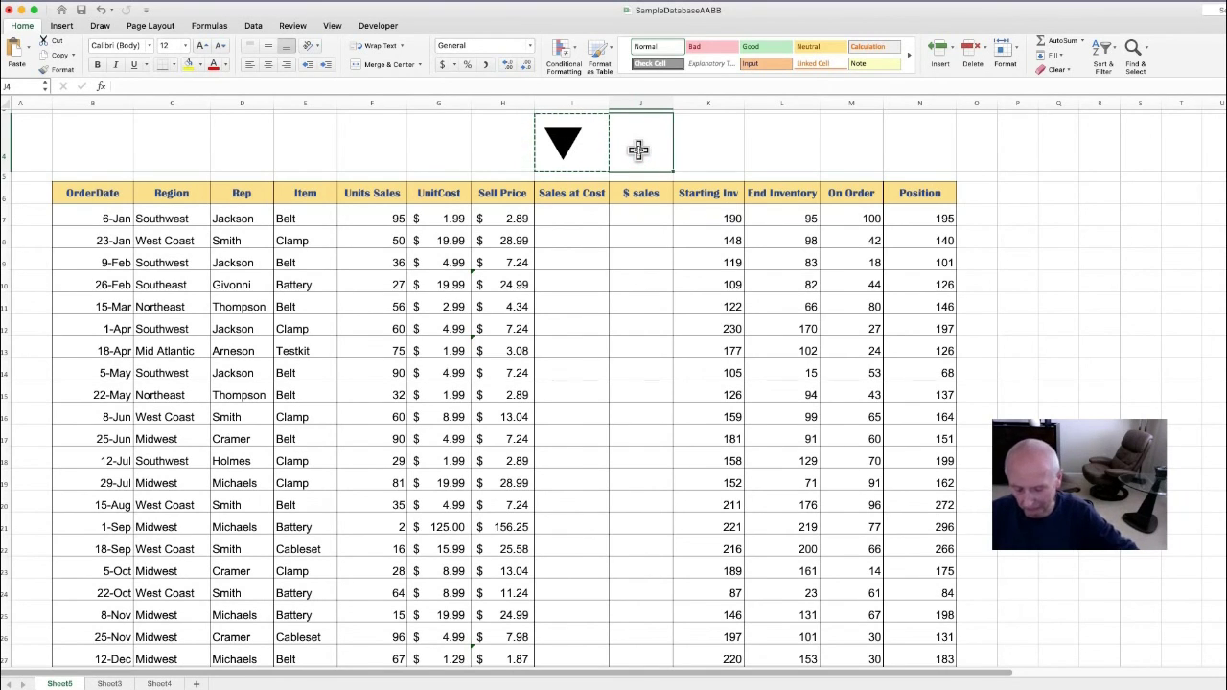
pyautogui.press('super+v')
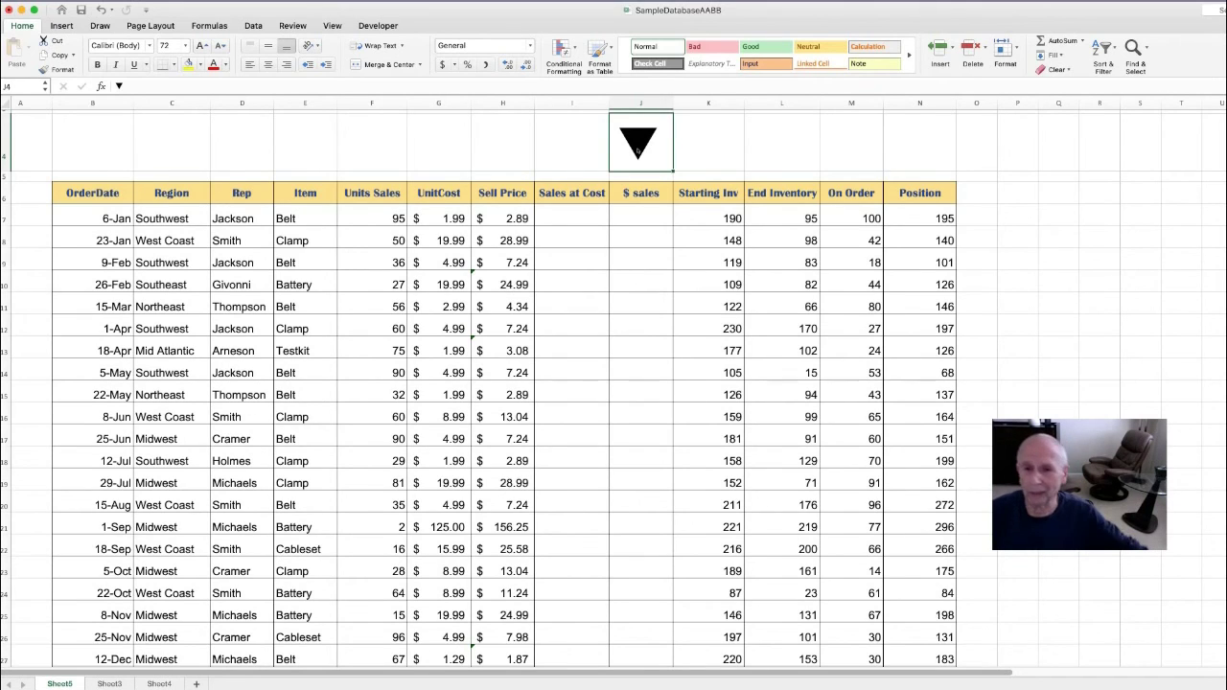
# - Move the black triangle marker from J4 to K4, above the Starting Inv header
pyautogui.scroll(1, 640, 250)
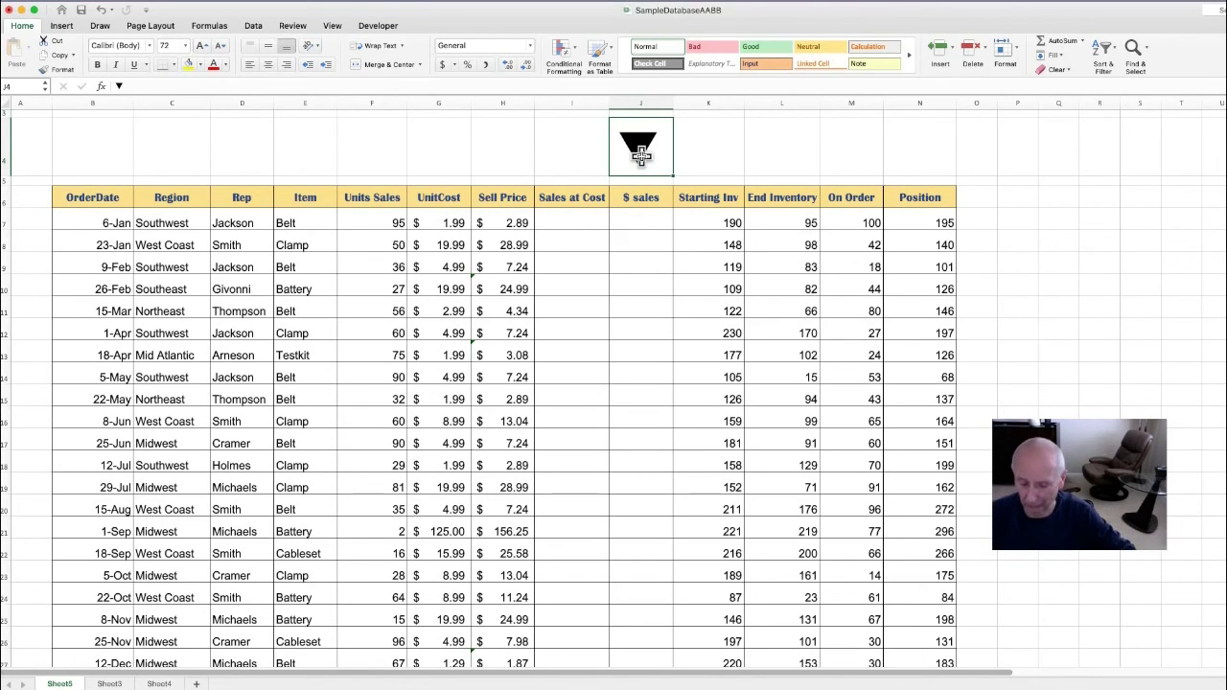
pyautogui.press('super+c')
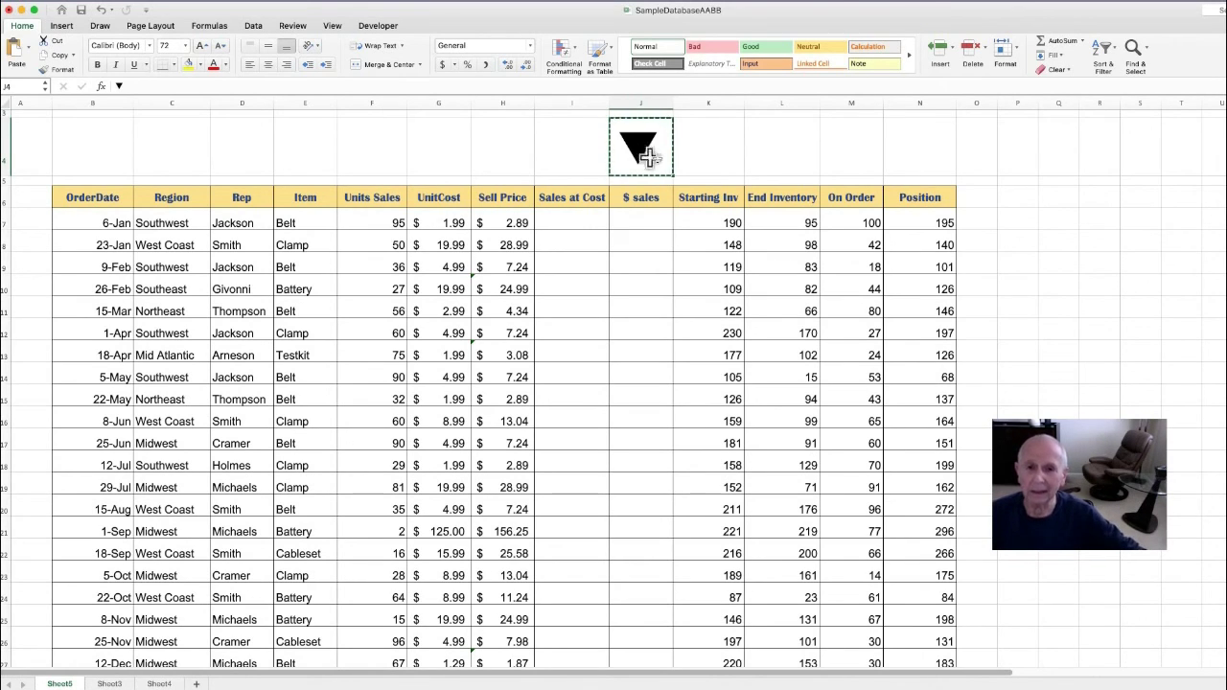
pyautogui.hscroll(-1, 702, 144)
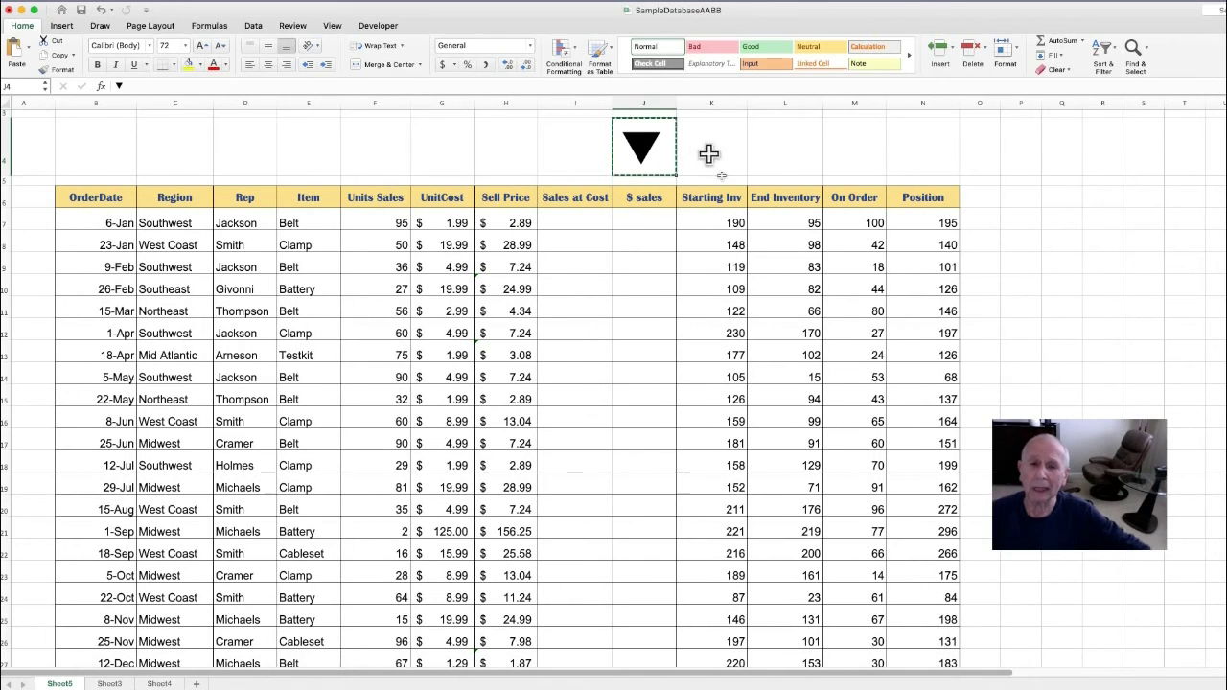
pyautogui.click(711, 195)
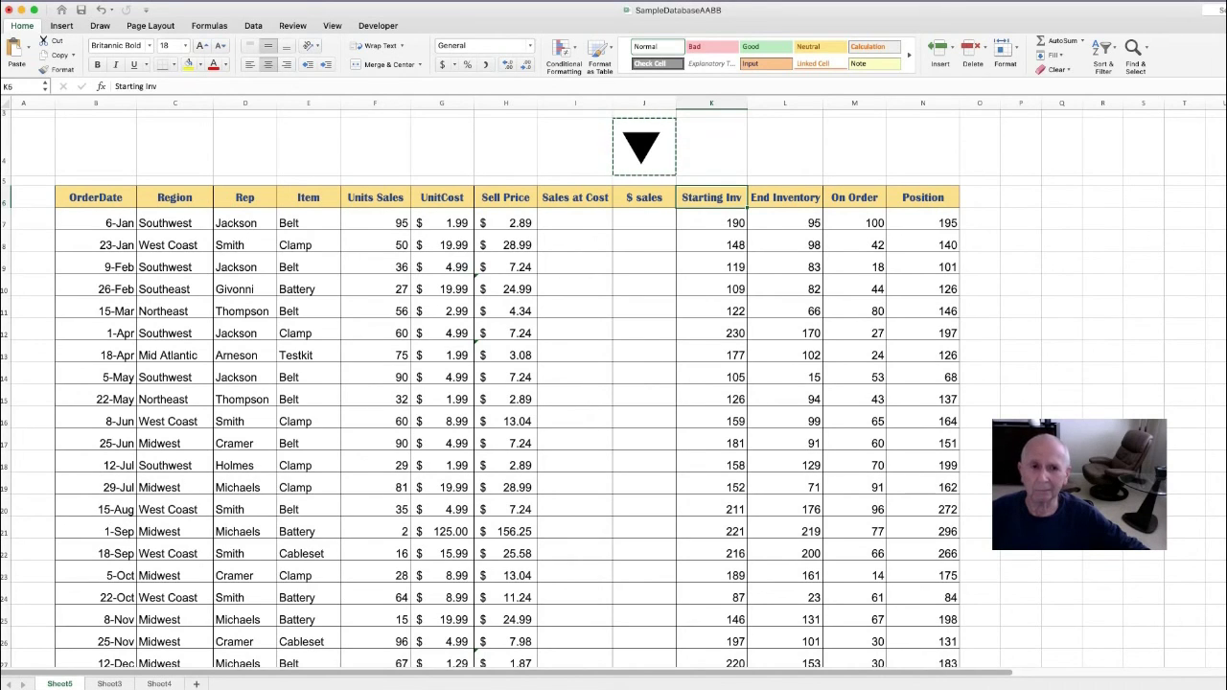
pyautogui.click(155, 2)
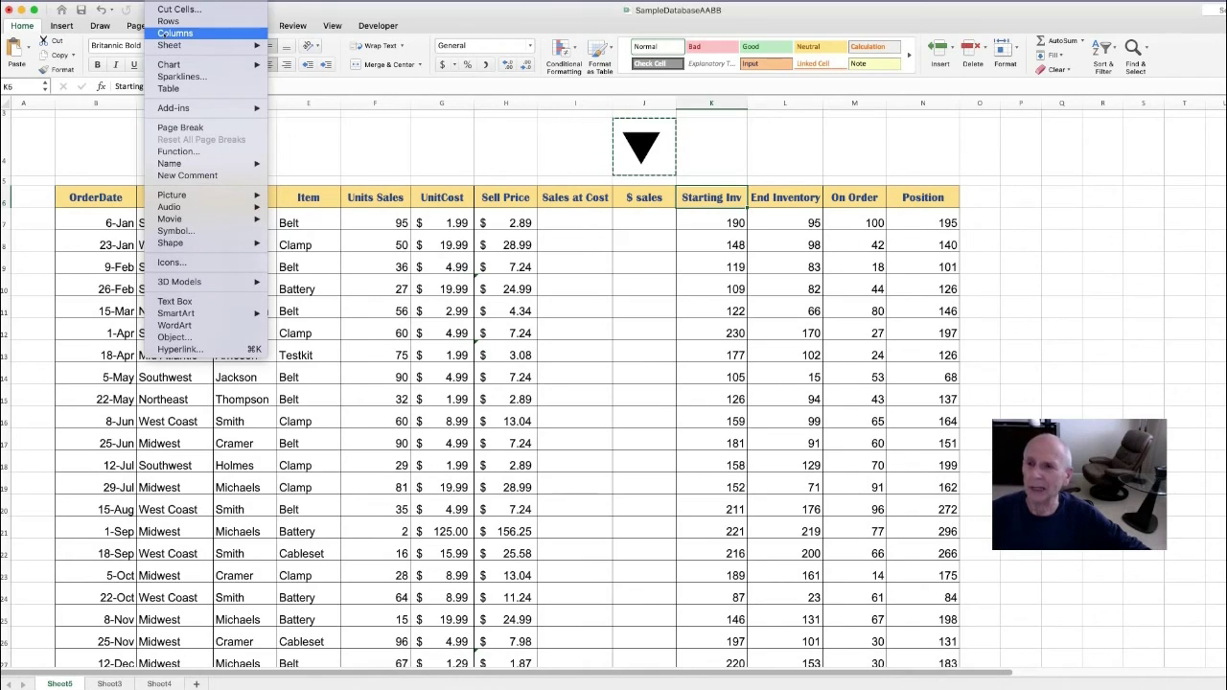
pyautogui.click(352, 124)
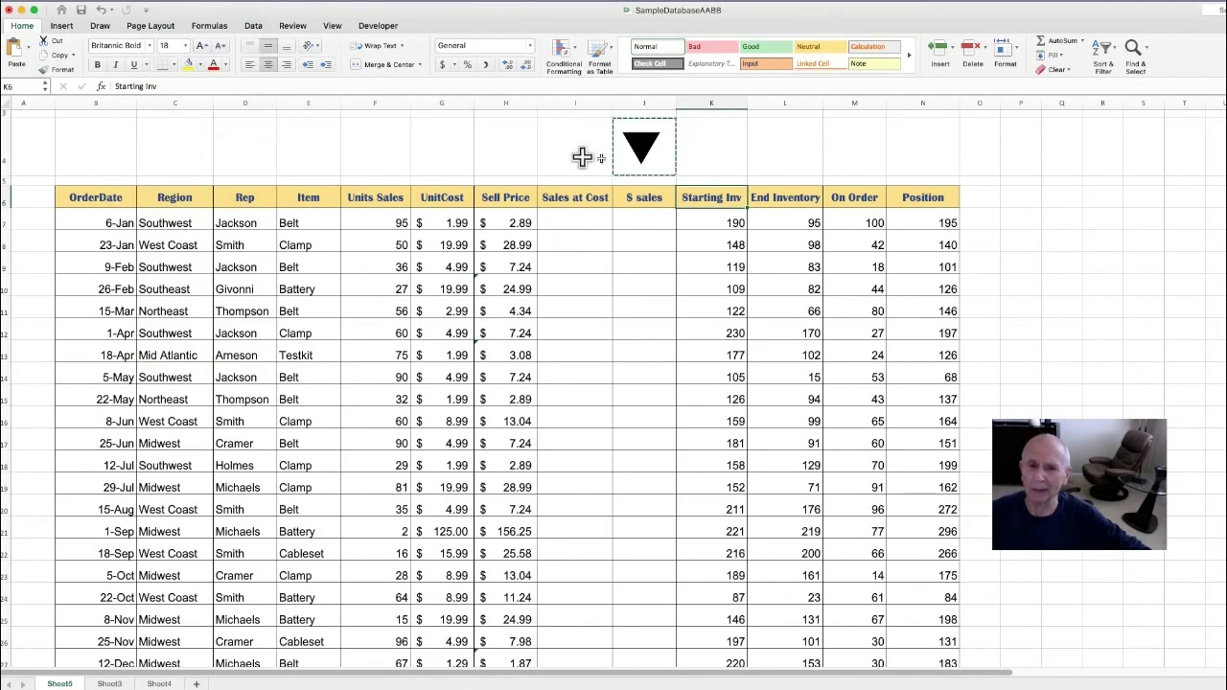
pyautogui.click(643, 146)
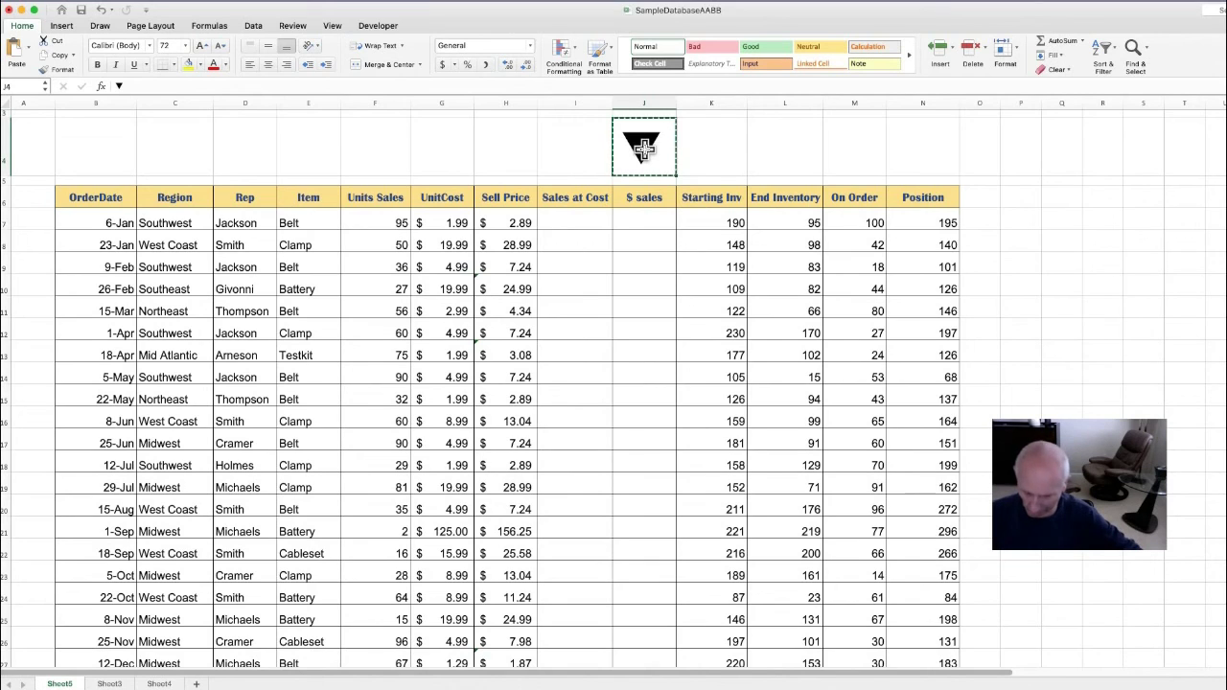
pyautogui.click(703, 149)
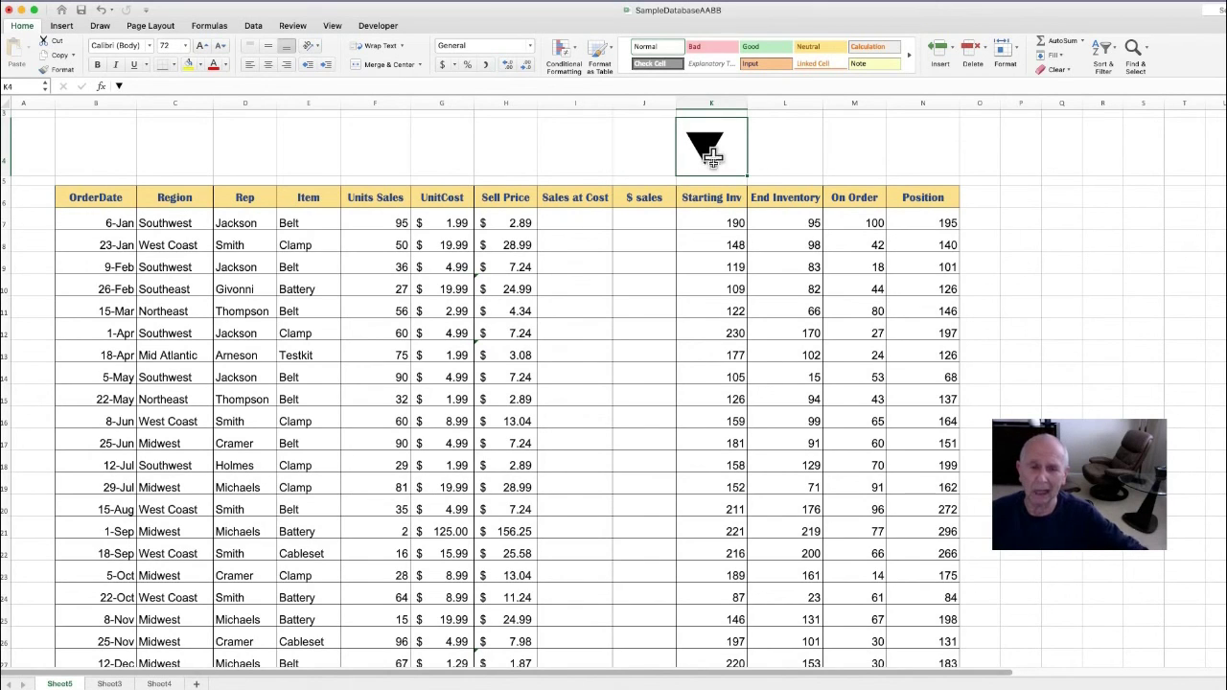
# - Insert a new column before Starting Inv and title it Profit in K6
pyautogui.click(702, 197)
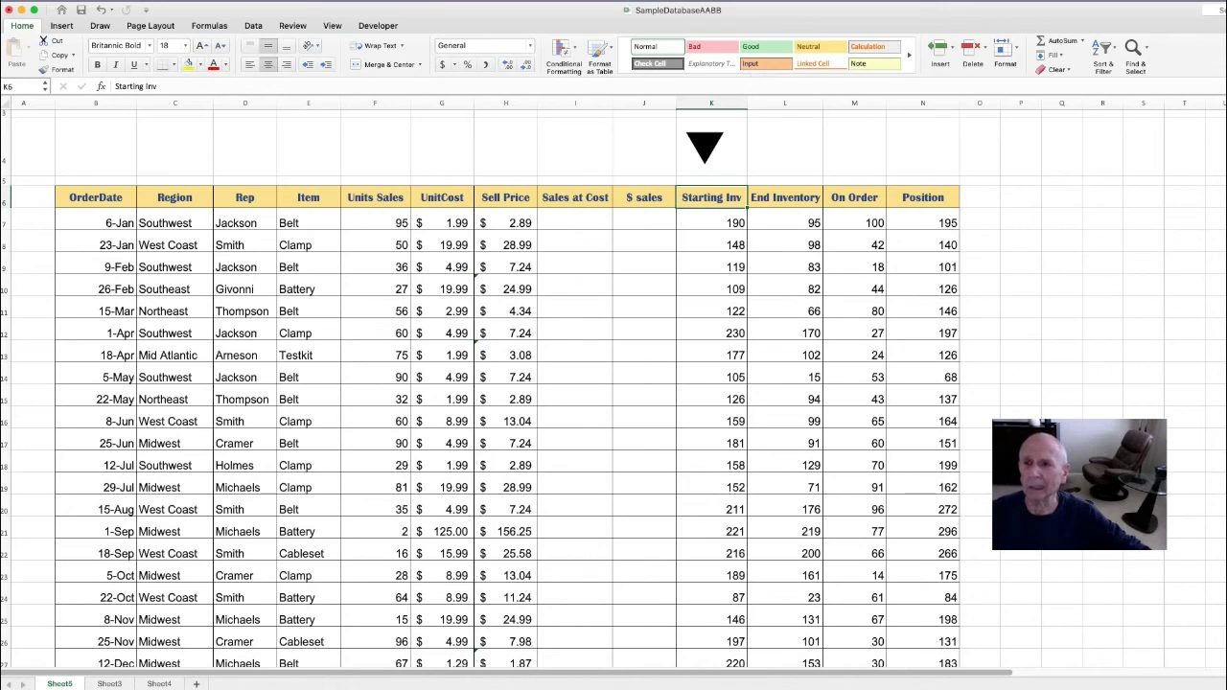
pyautogui.click(161, 0)
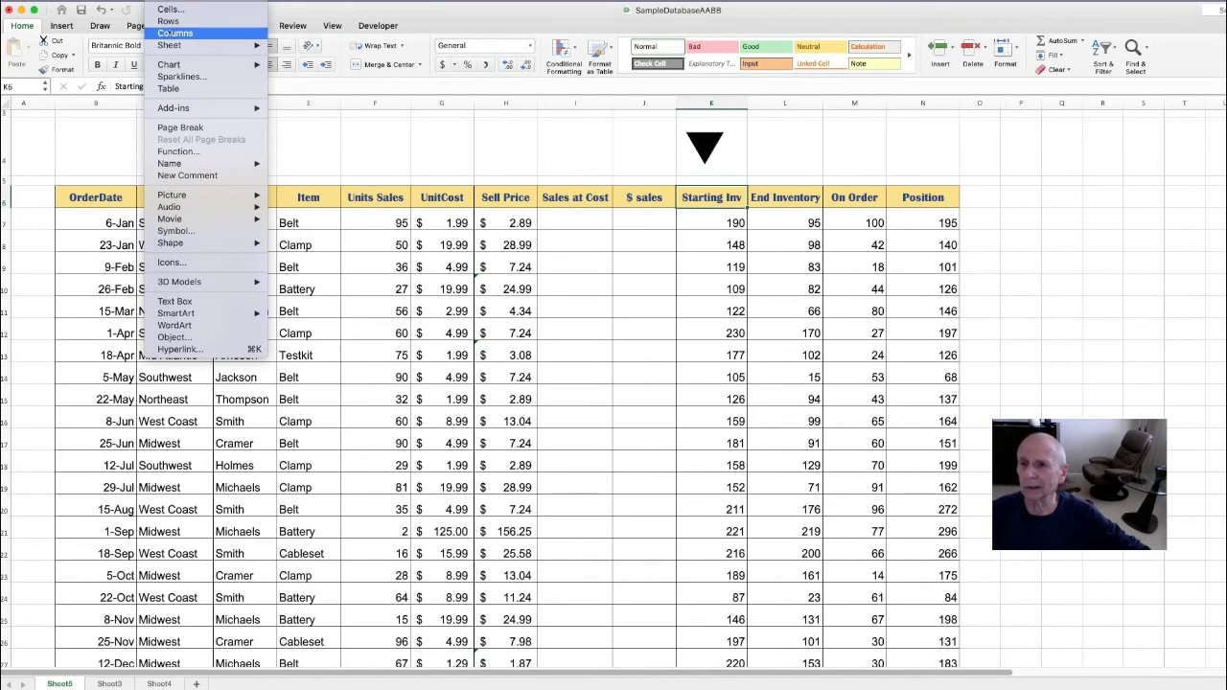
pyautogui.click(167, 34)
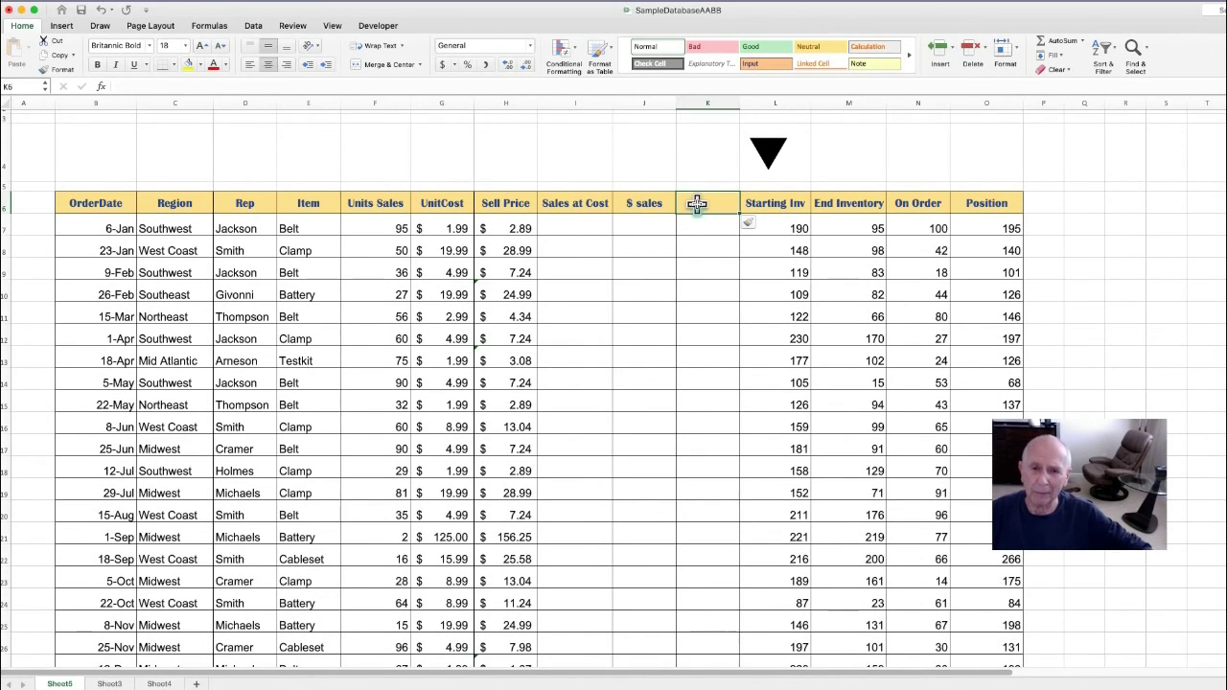
pyautogui.write('Pr')
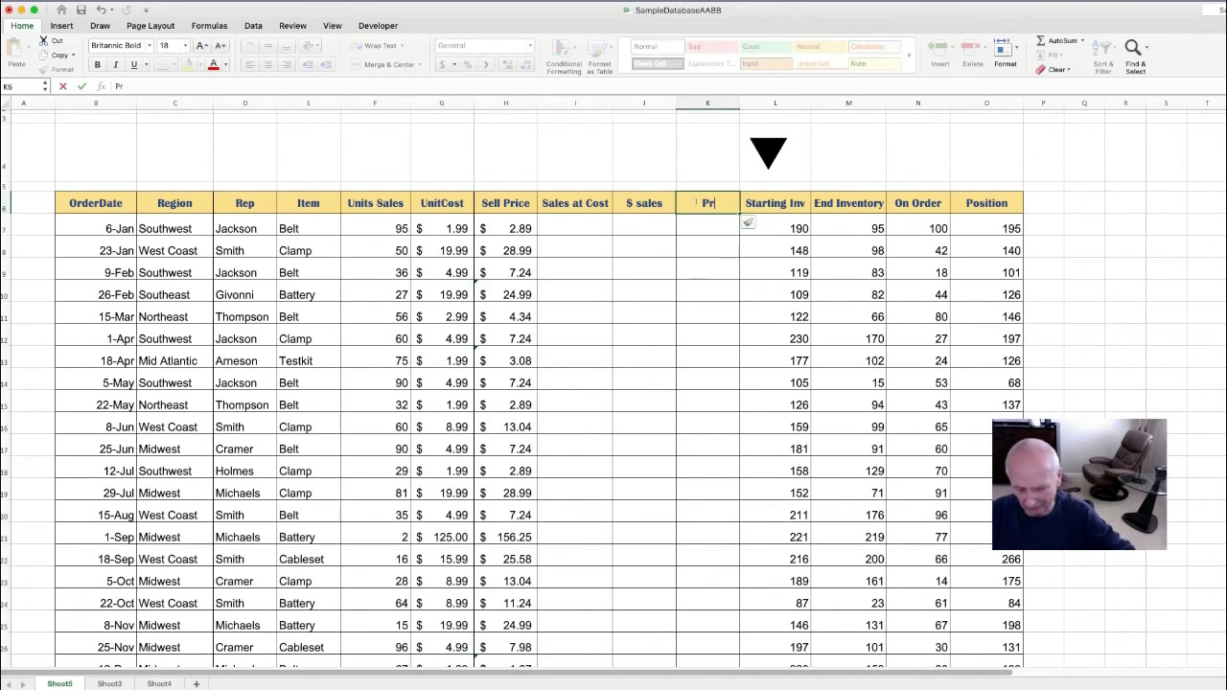
pyautogui.write('ofit')
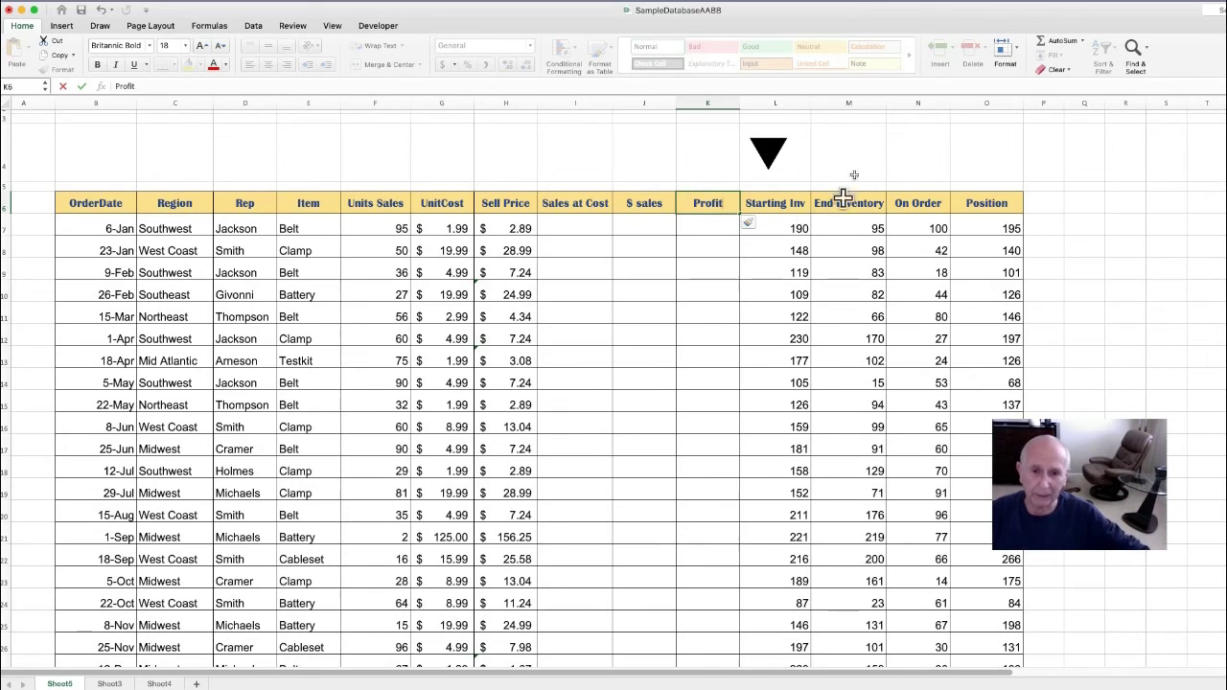
pyautogui.click(854, 150)
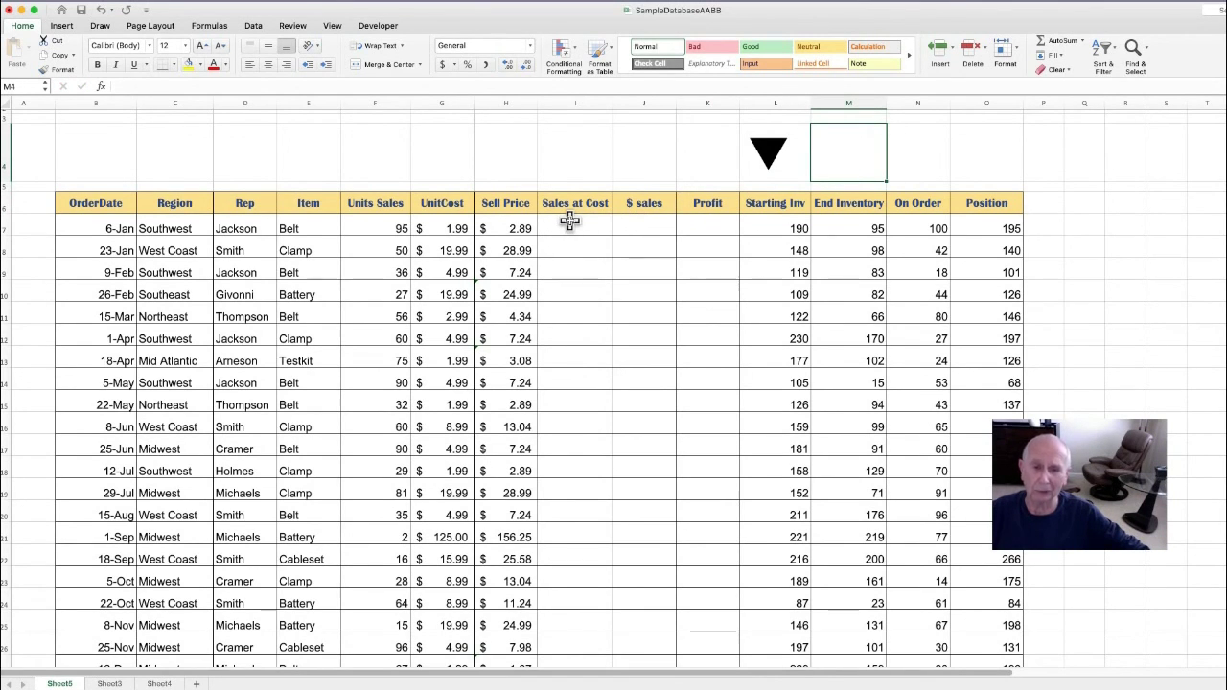
# - Move the black triangle marker from L4 to K4, above the Profit header
pyautogui.click(764, 154)
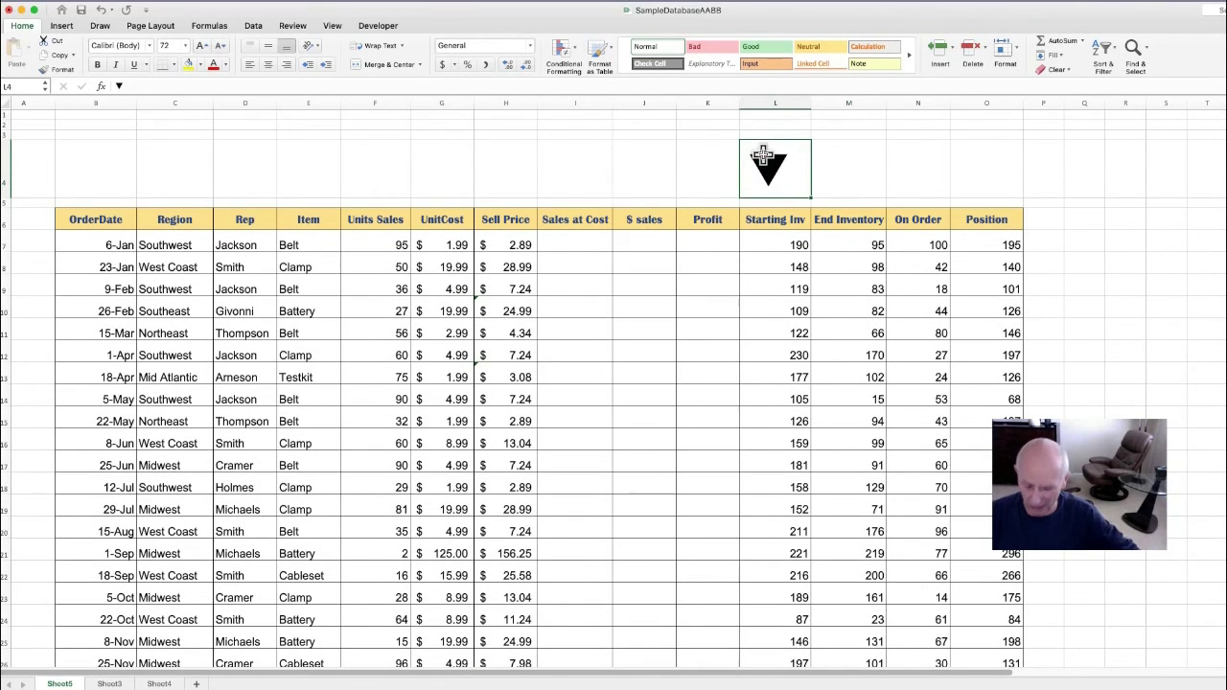
pyautogui.press('super+c')
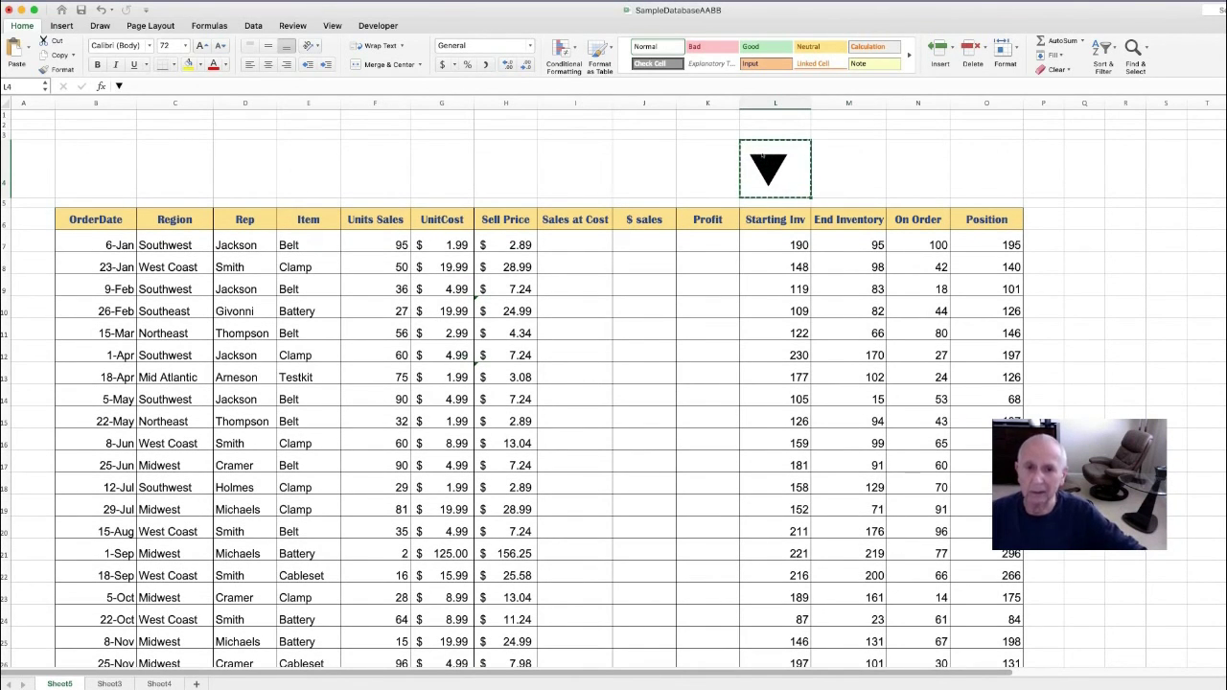
pyautogui.click(700, 176)
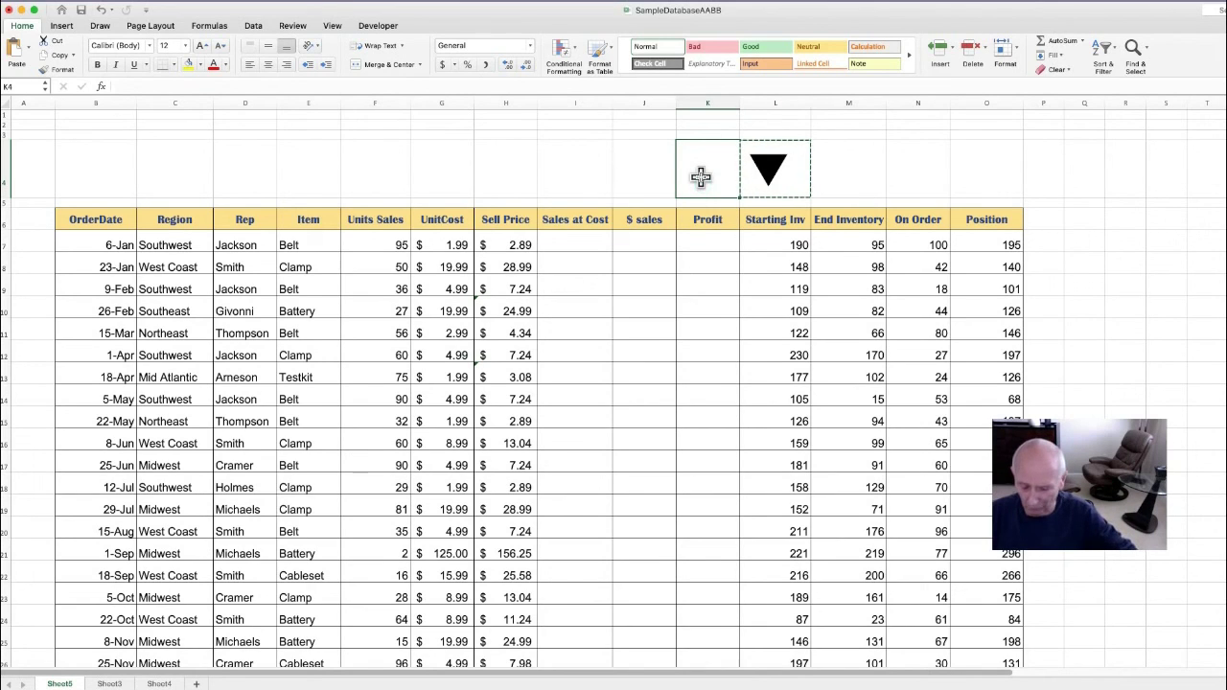
pyautogui.press('super+v')
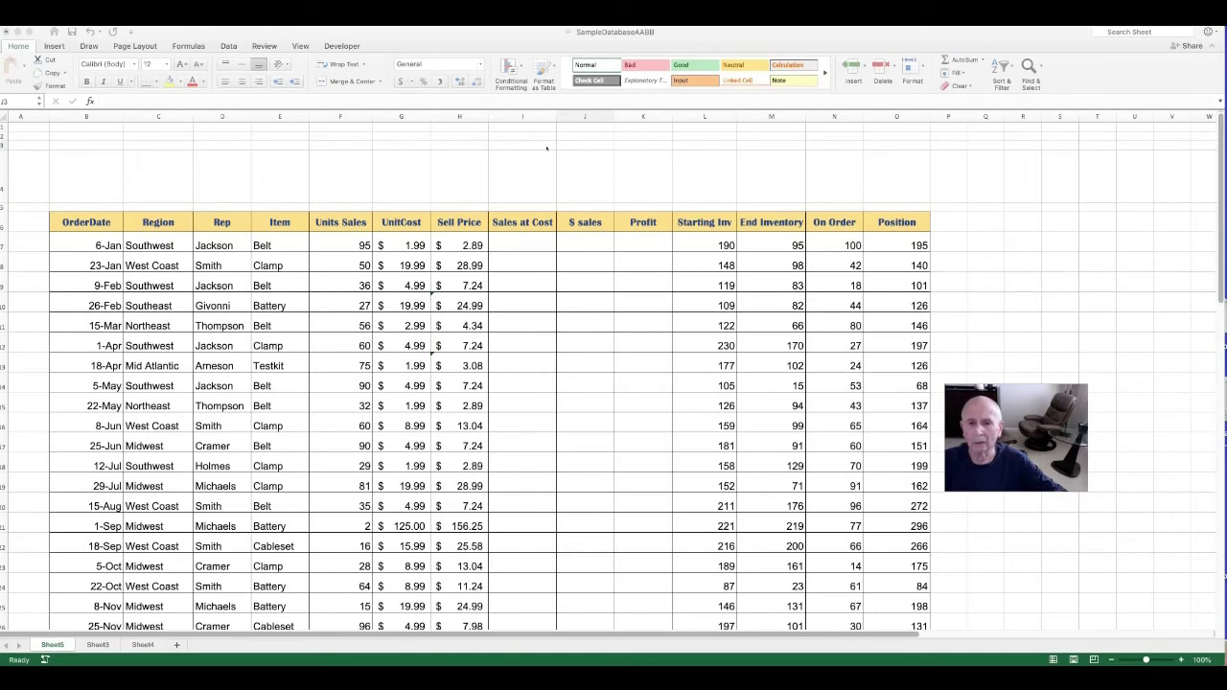
# - Calculate the first Sales at Cost value in I7 as units sold times unit cost with =F7*G7
pyautogui.hscroll(1, 547, 149)
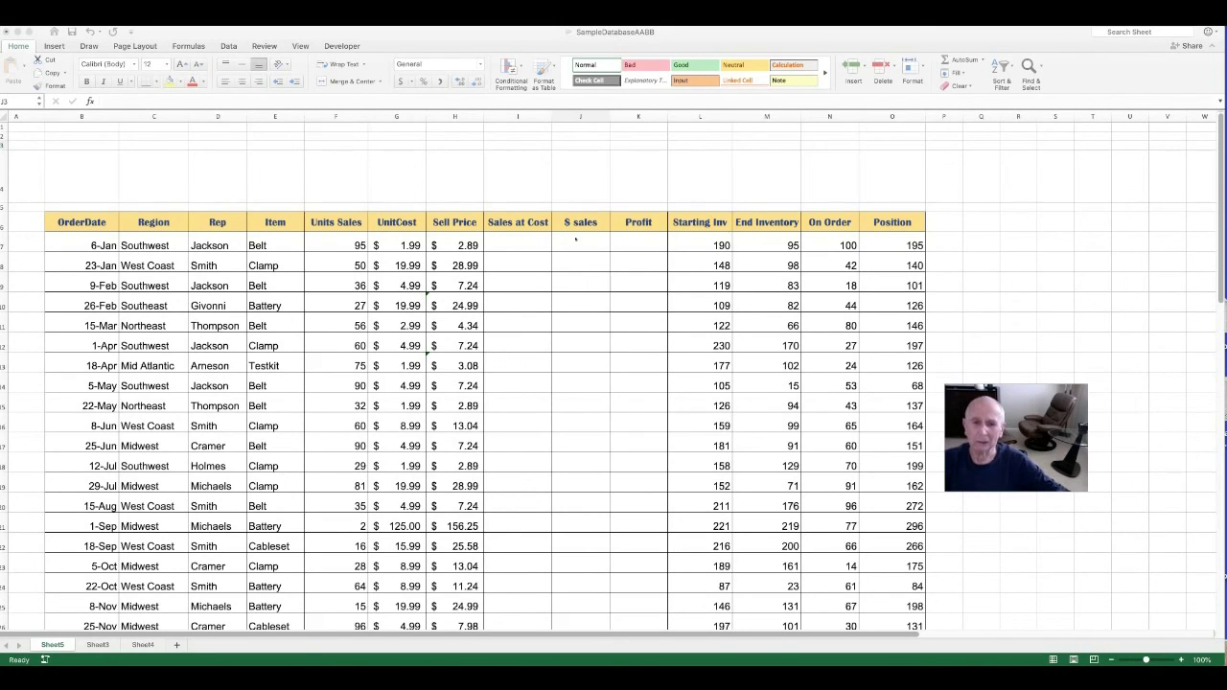
pyautogui.click(506, 242)
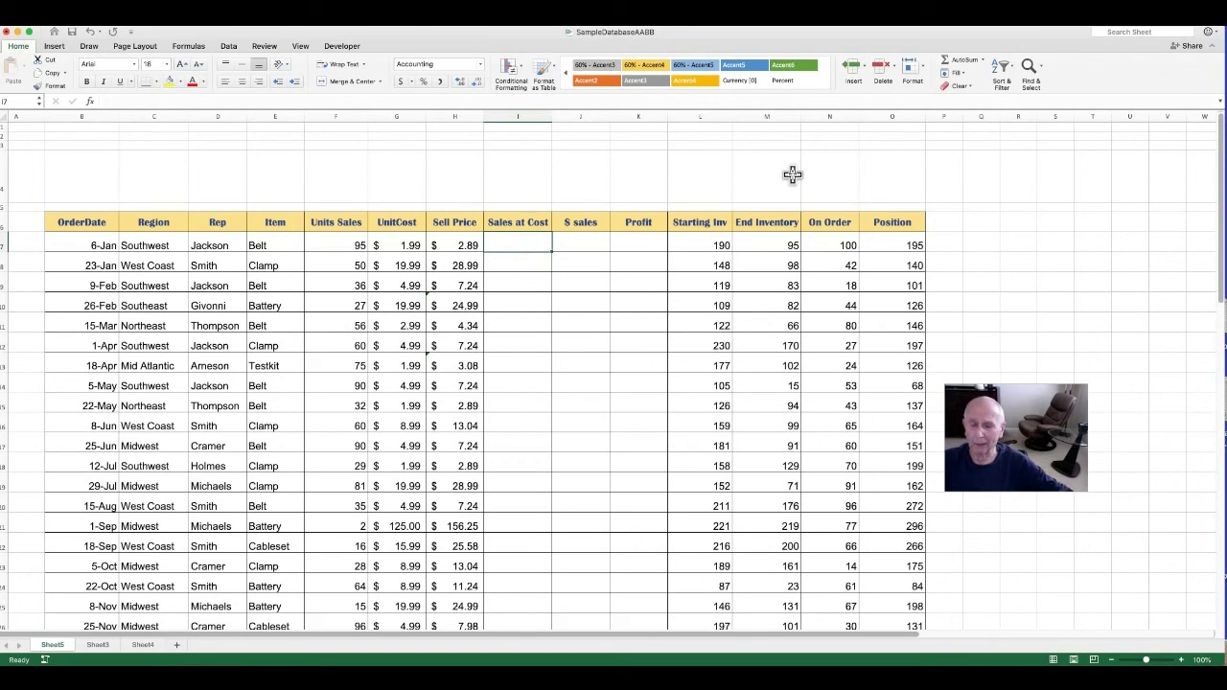
pyautogui.write('=')
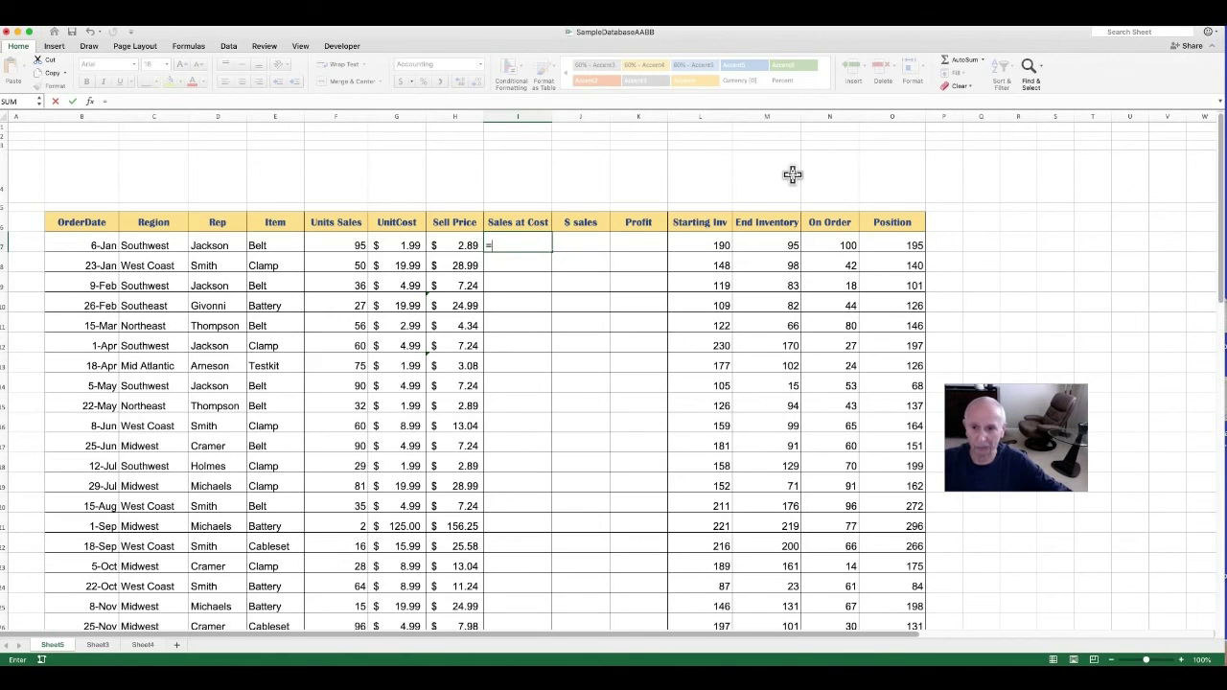
pyautogui.click(331, 244)
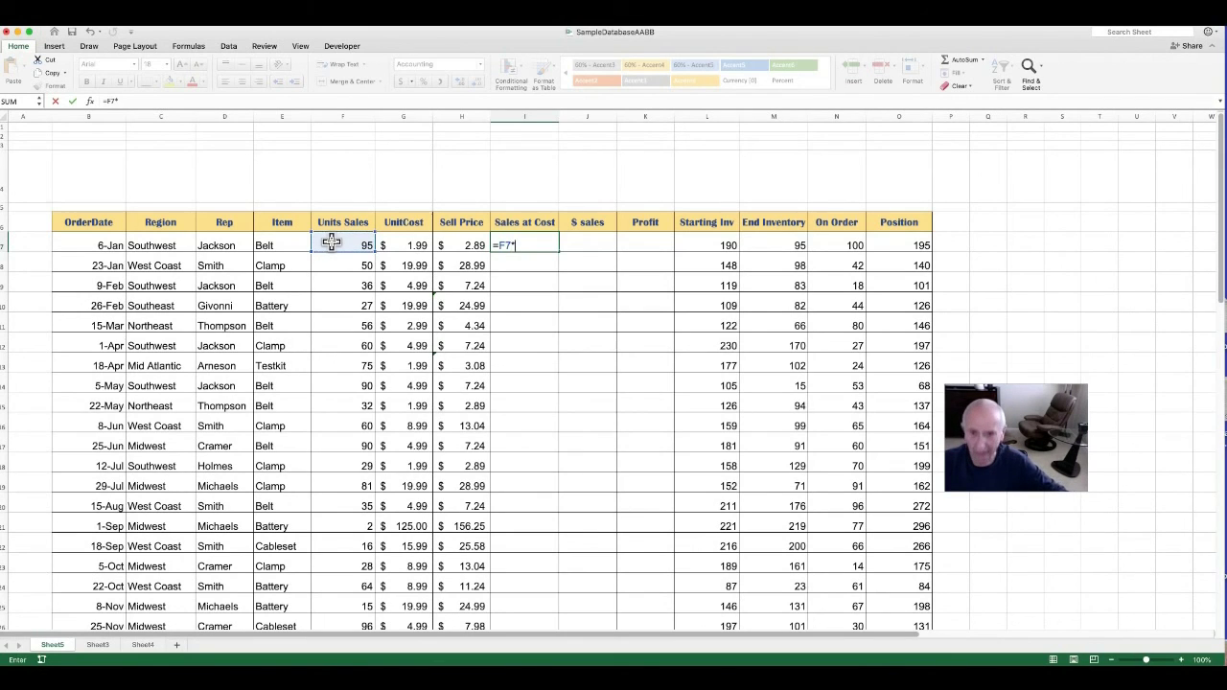
pyautogui.write('*')
pyautogui.click(410, 246)
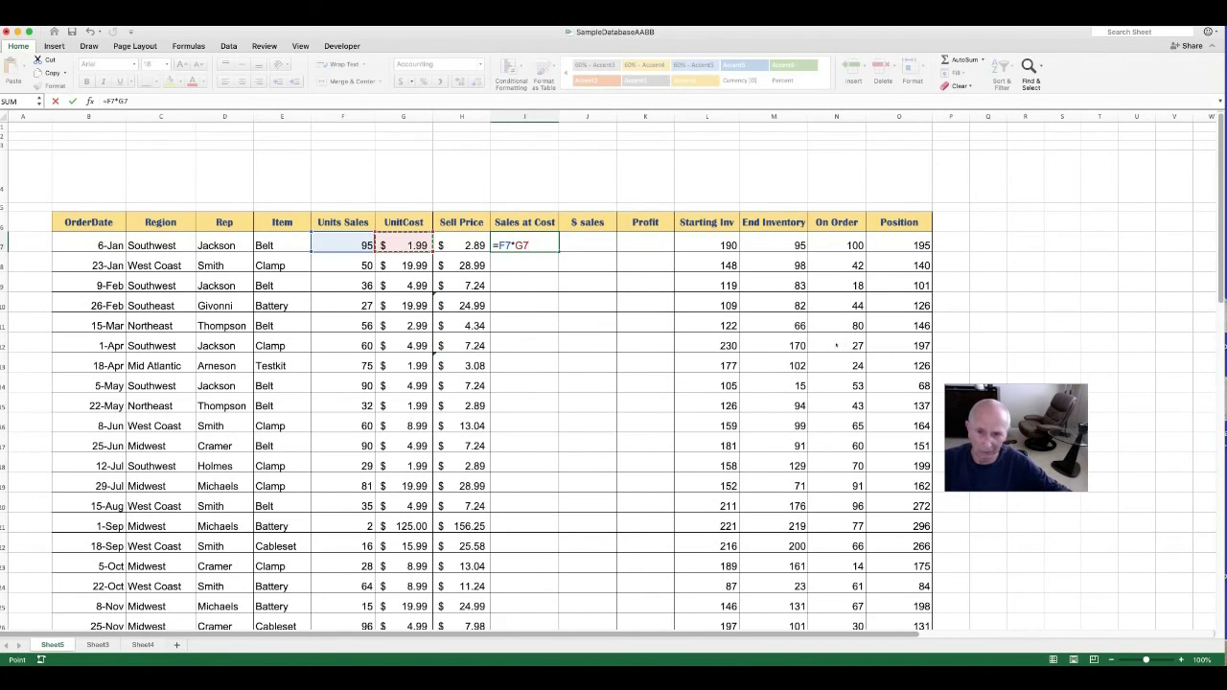
pyautogui.press('Return')
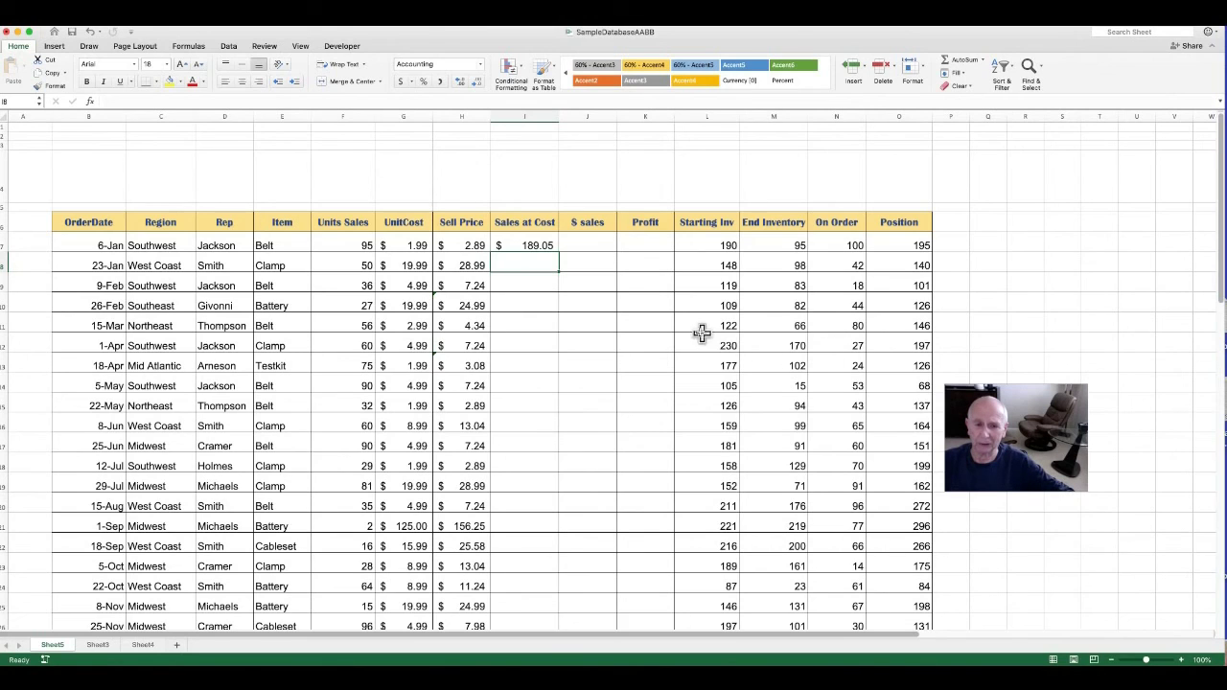
# - Fill the Sales at Cost formula from I7 down to the table's last row, 21-Dec
pyautogui.click(523, 243)
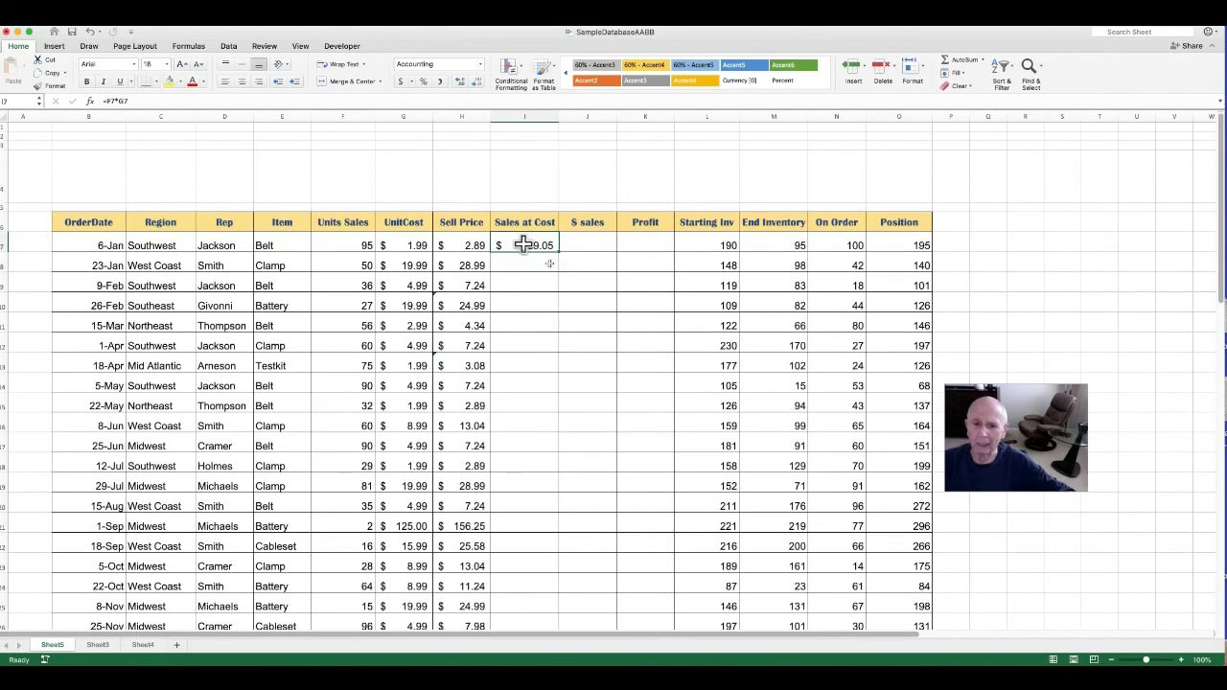
pyautogui.moveTo(557, 248); pyautogui.dragTo(561, 602)
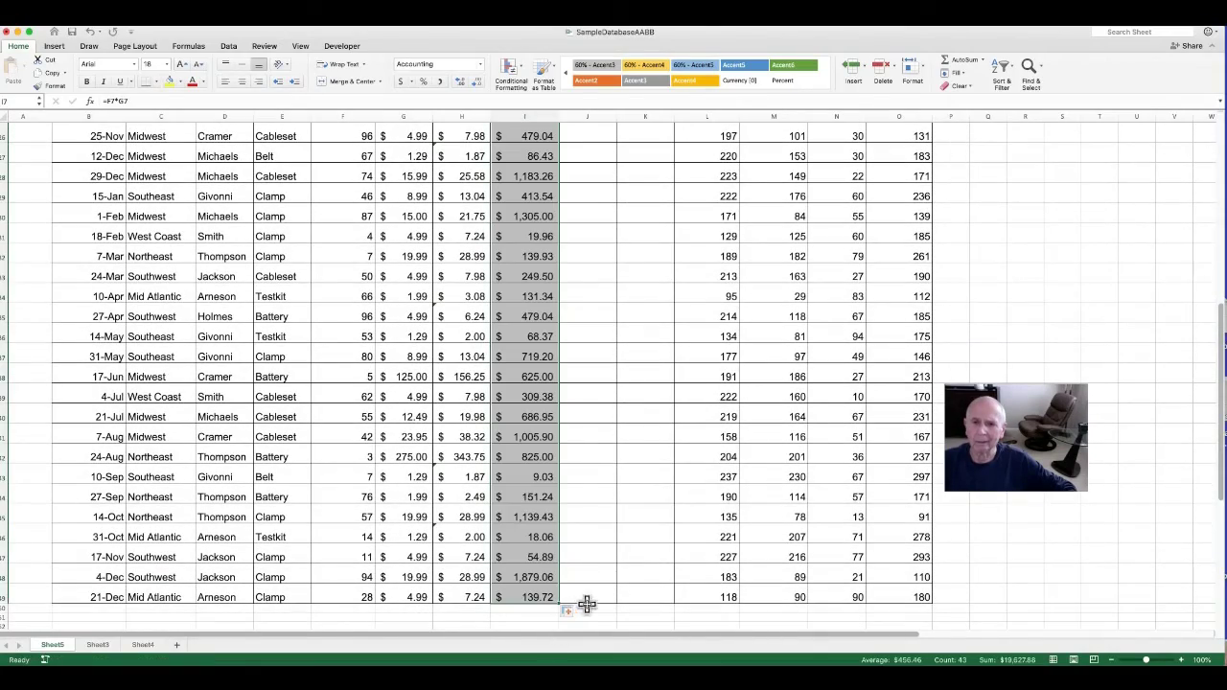
pyautogui.scroll(6, 617, 446)
pyautogui.scroll(3, 617, 446)
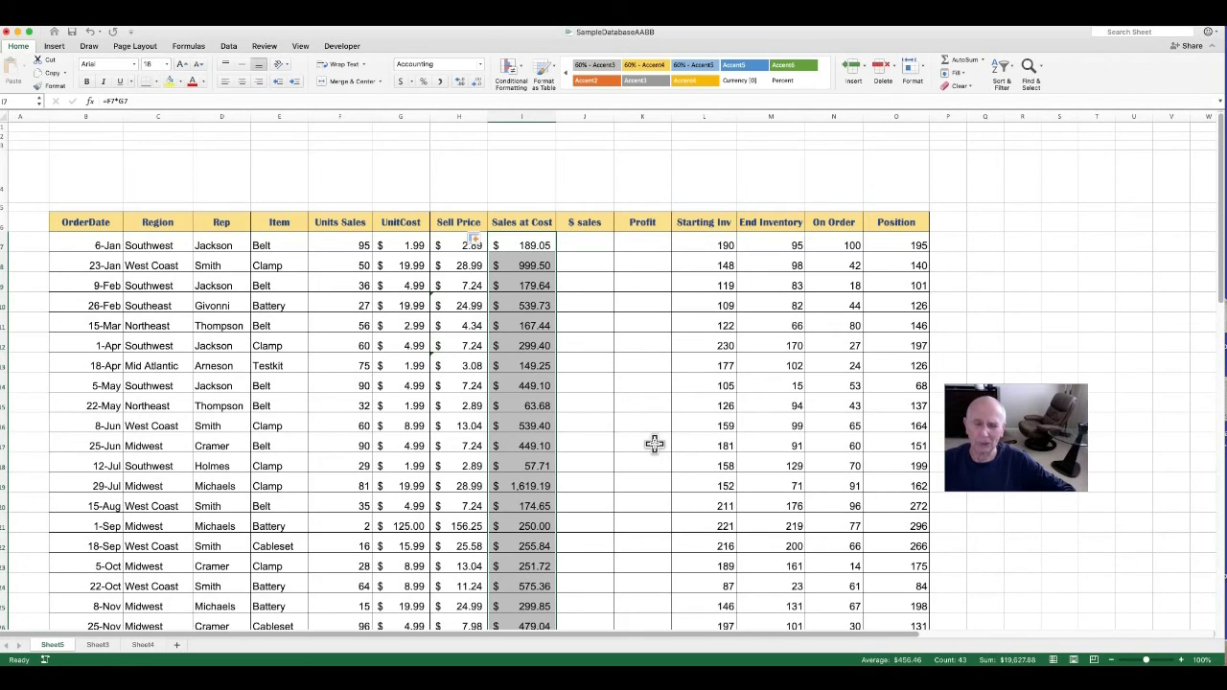
# - Calculate the first $ sales value in J7 as units sold times sell price with =F7*H7
pyautogui.click(580, 246)
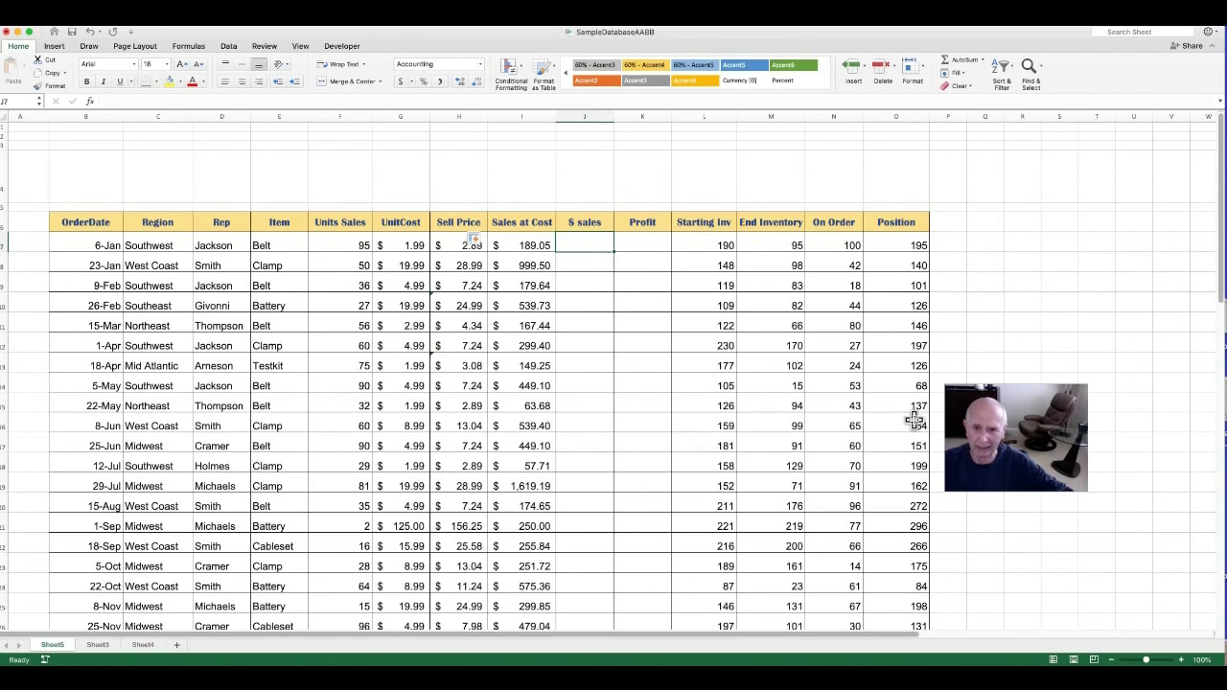
pyautogui.write('=')
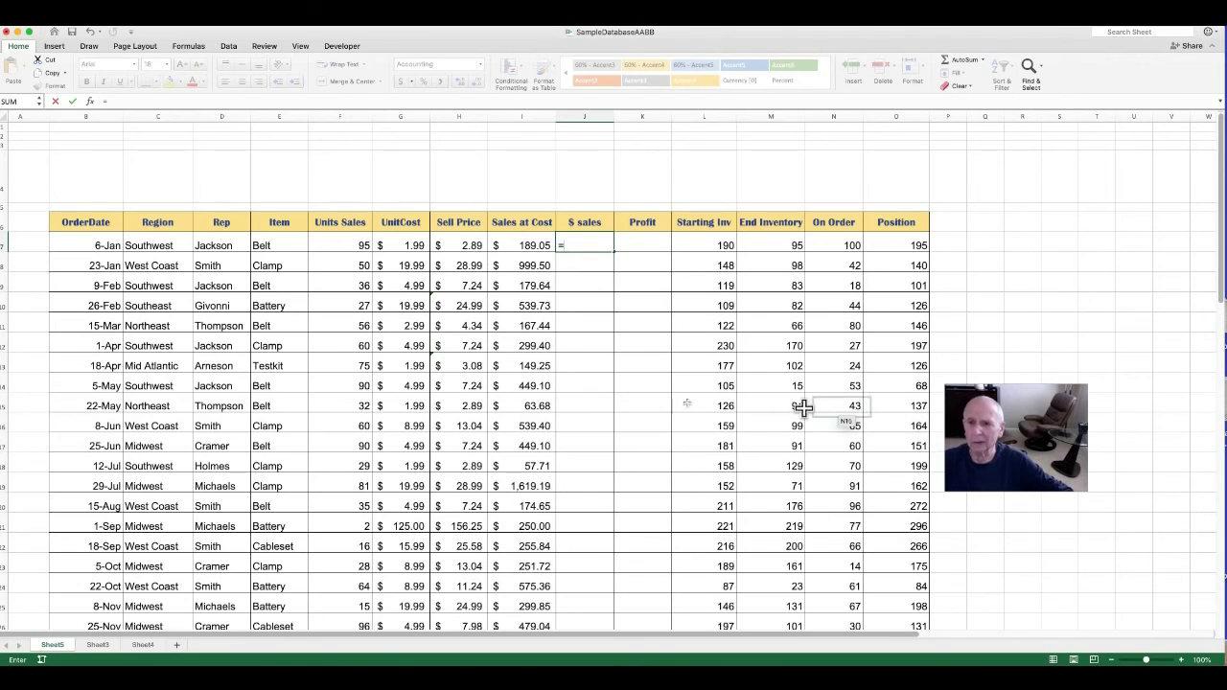
pyautogui.click(340, 242)
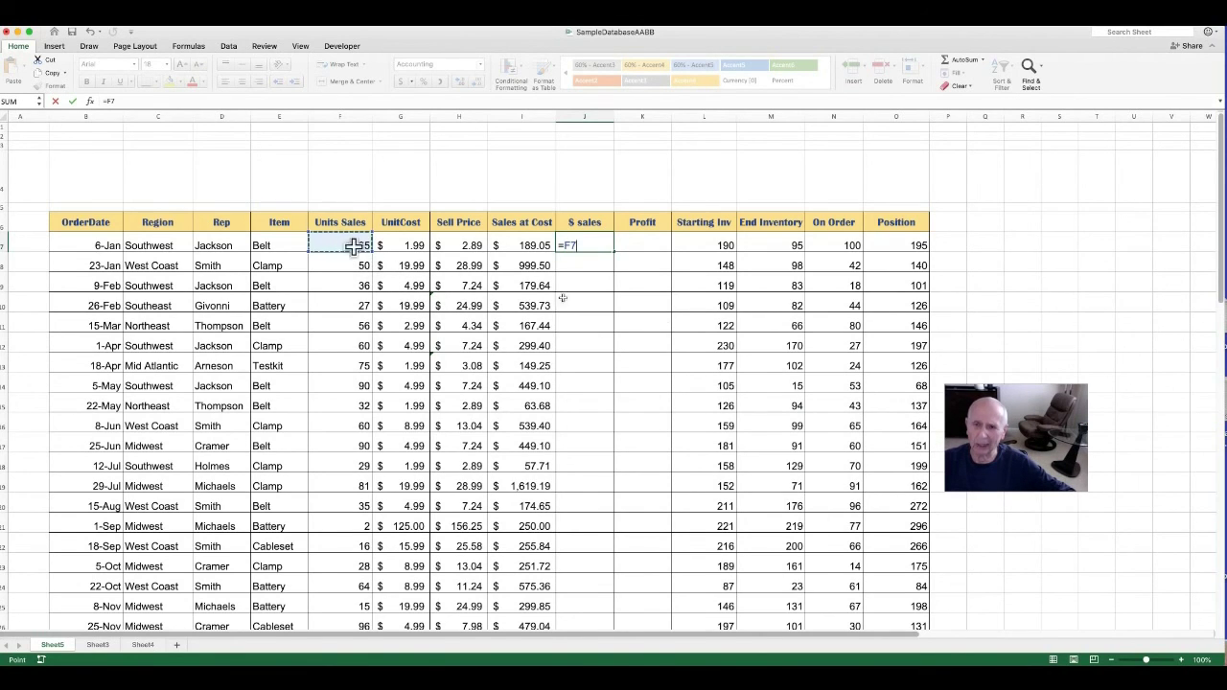
pyautogui.write('*')
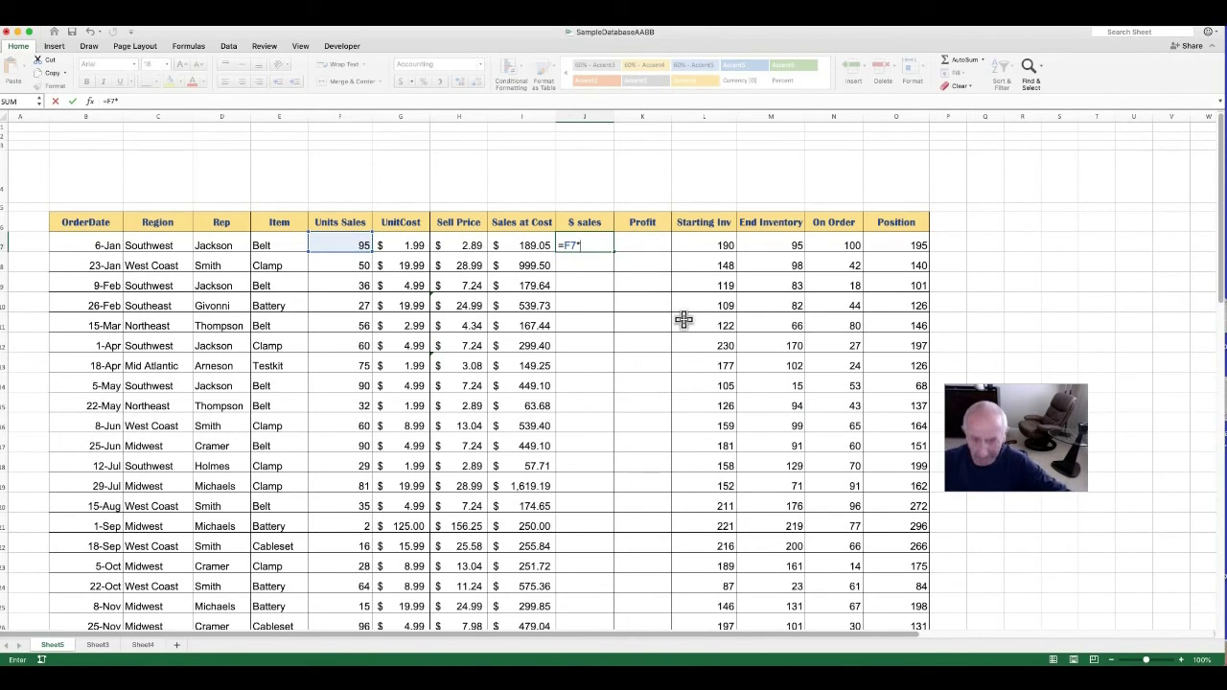
pyautogui.click(447, 245)
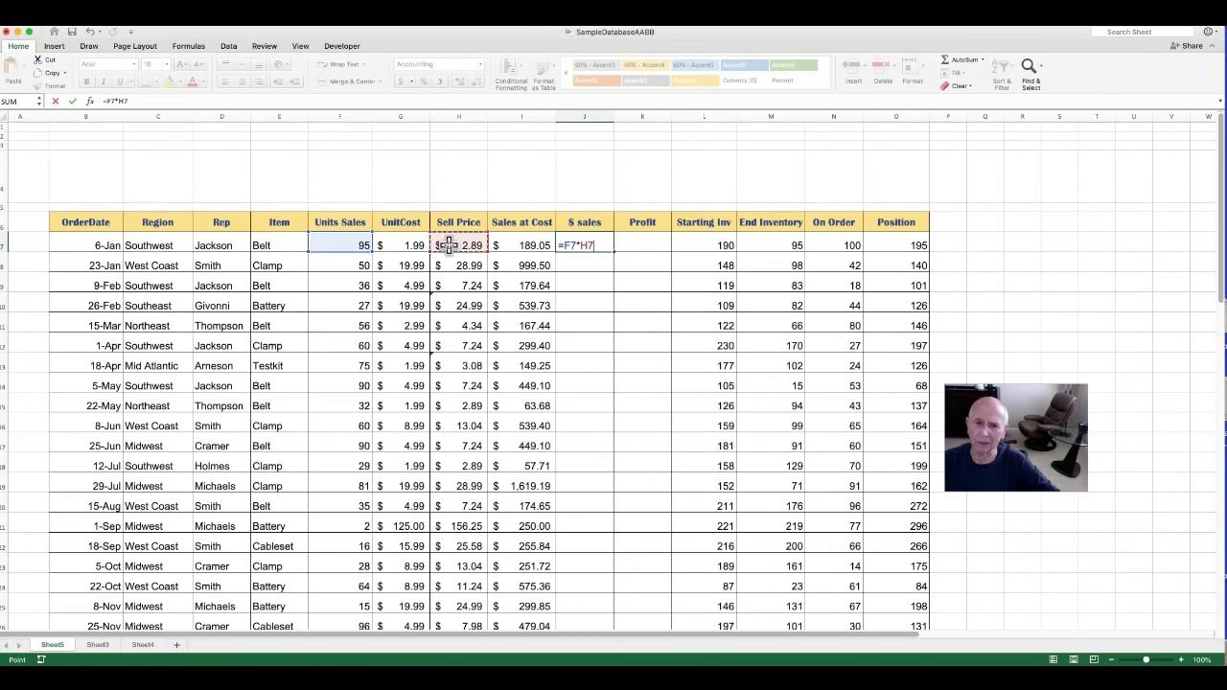
pyautogui.press('Return')
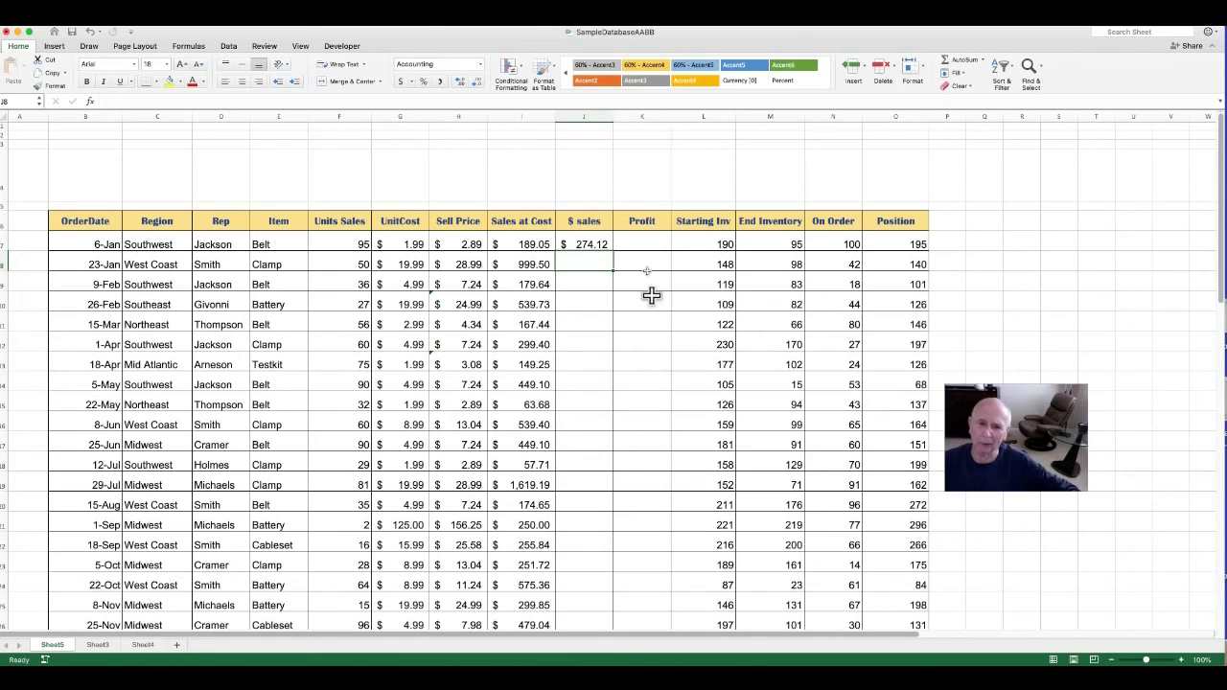
# - Calculate the first Profit value in K7 as $ sales minus Sales at Cost with =J7-I7
pyautogui.click(633, 242)
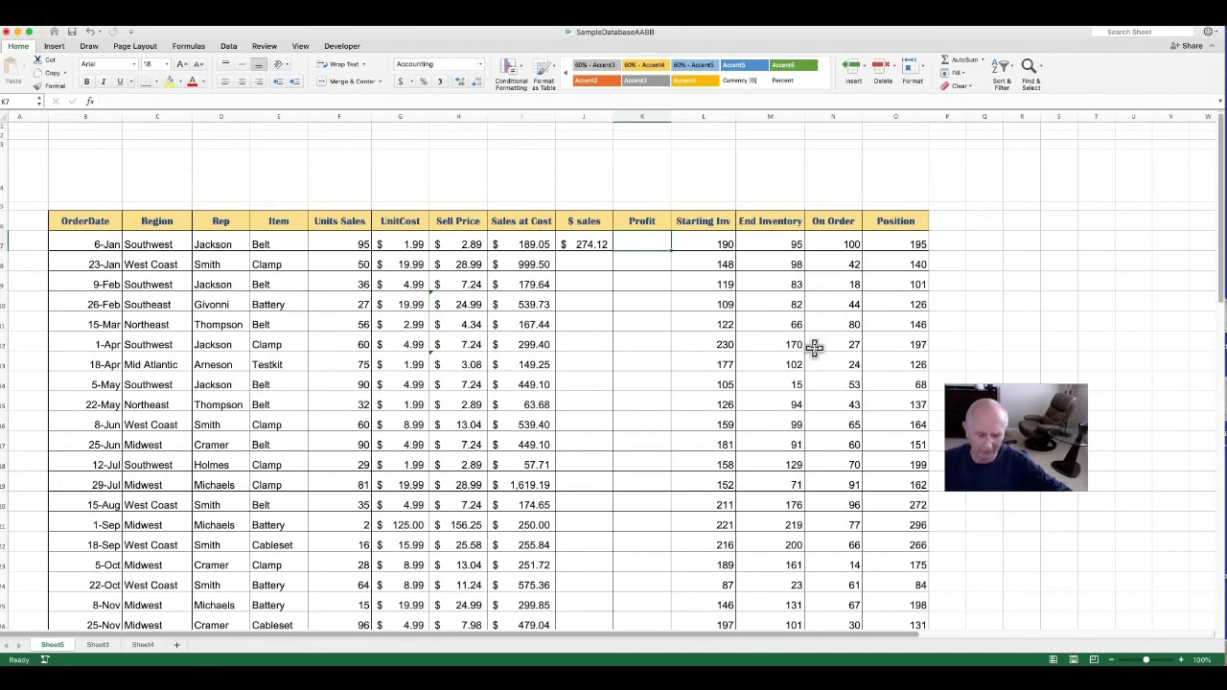
pyautogui.write('=')
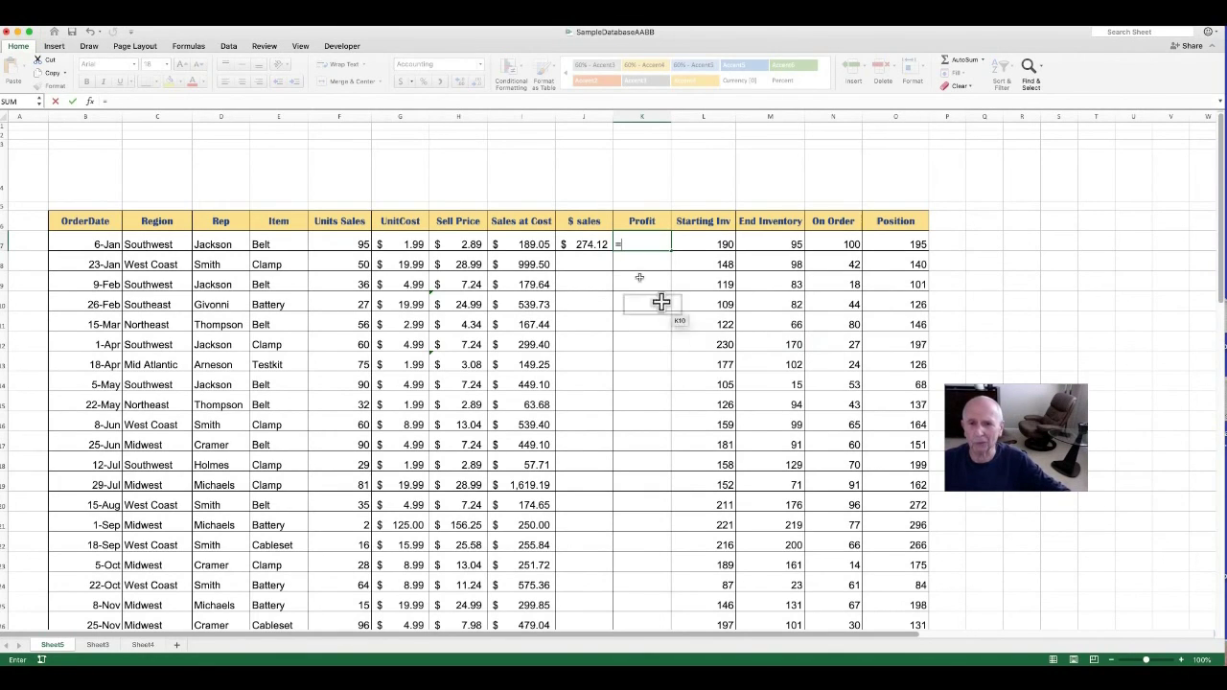
pyautogui.click(581, 243)
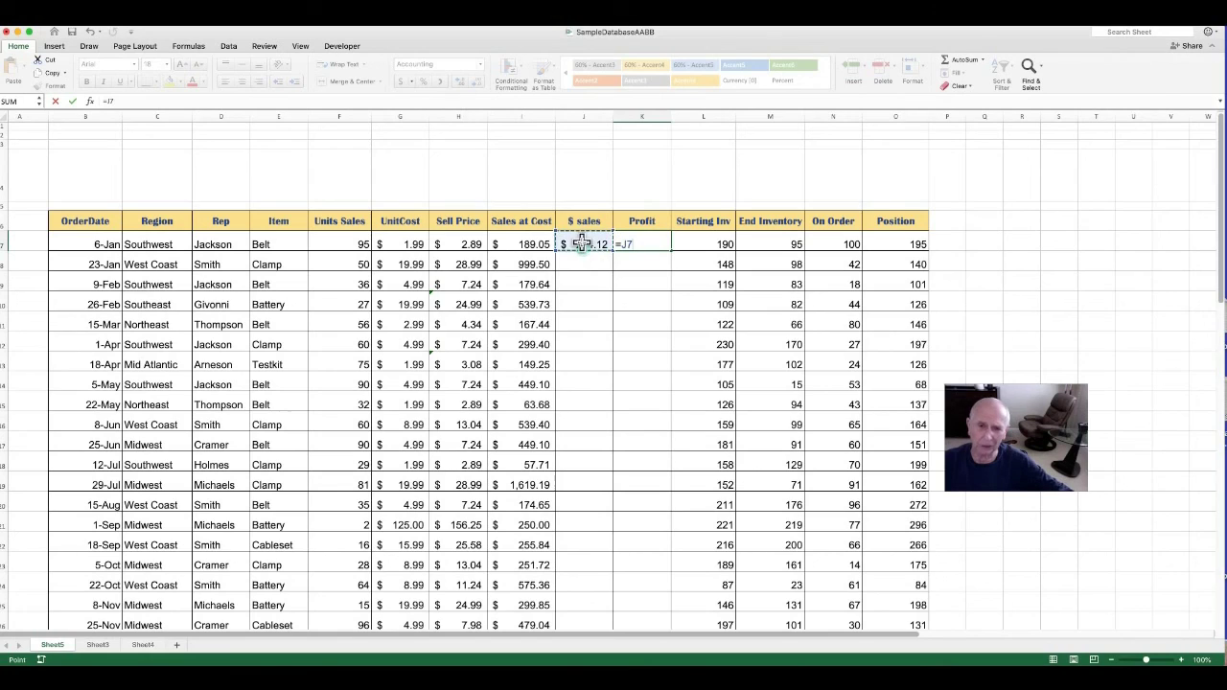
pyautogui.write('-')
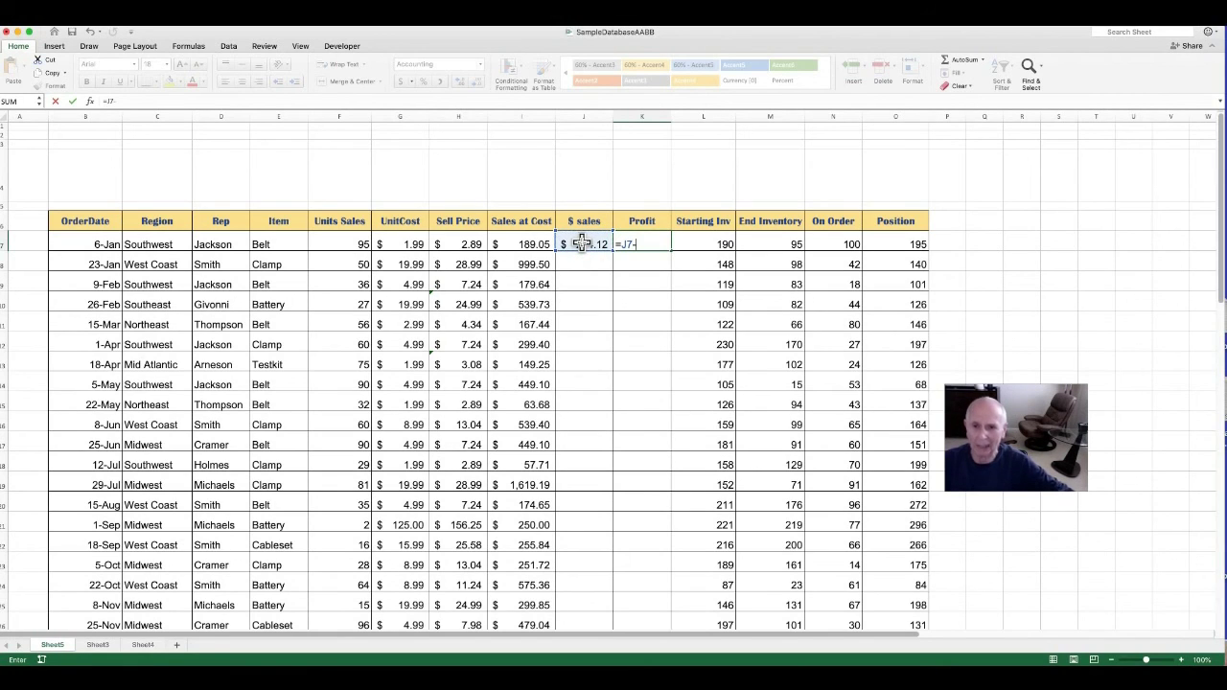
pyautogui.click(514, 240)
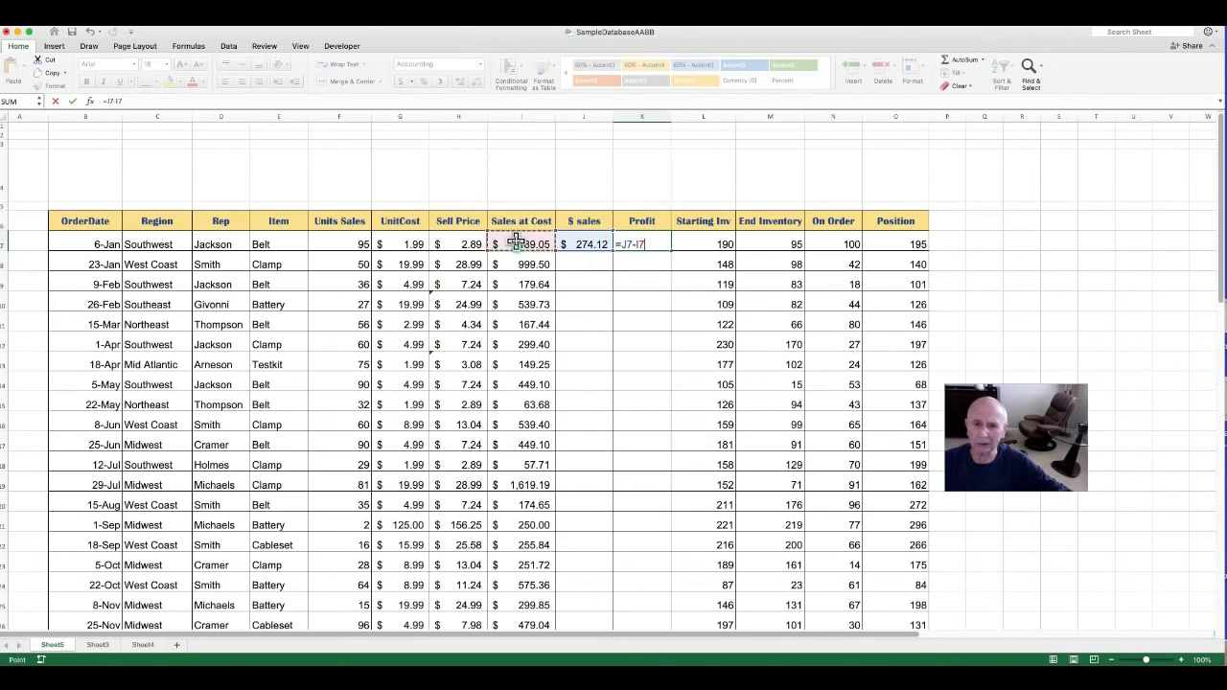
pyautogui.press('Return')
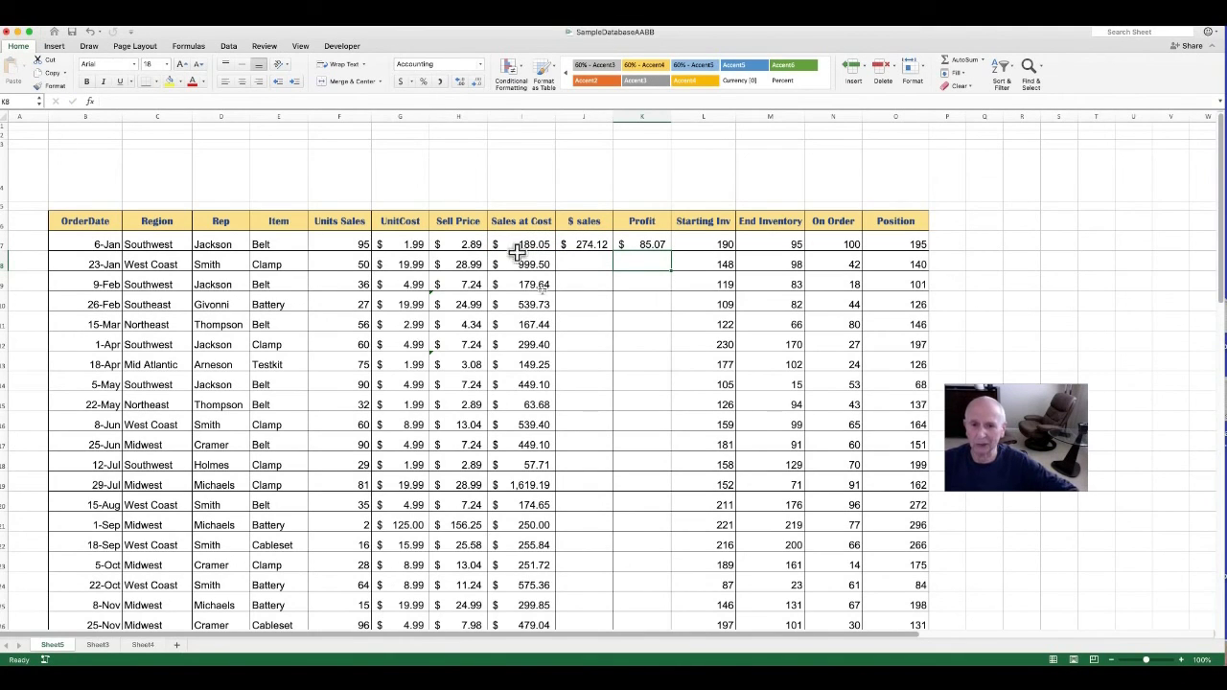
# - Fill the $ sales and Profit formulas from J7:K7 down to the table's last row, 21-Dec
pyautogui.click(572, 245)
pyautogui.moveTo(572, 245); pyautogui.dragTo(641, 247)
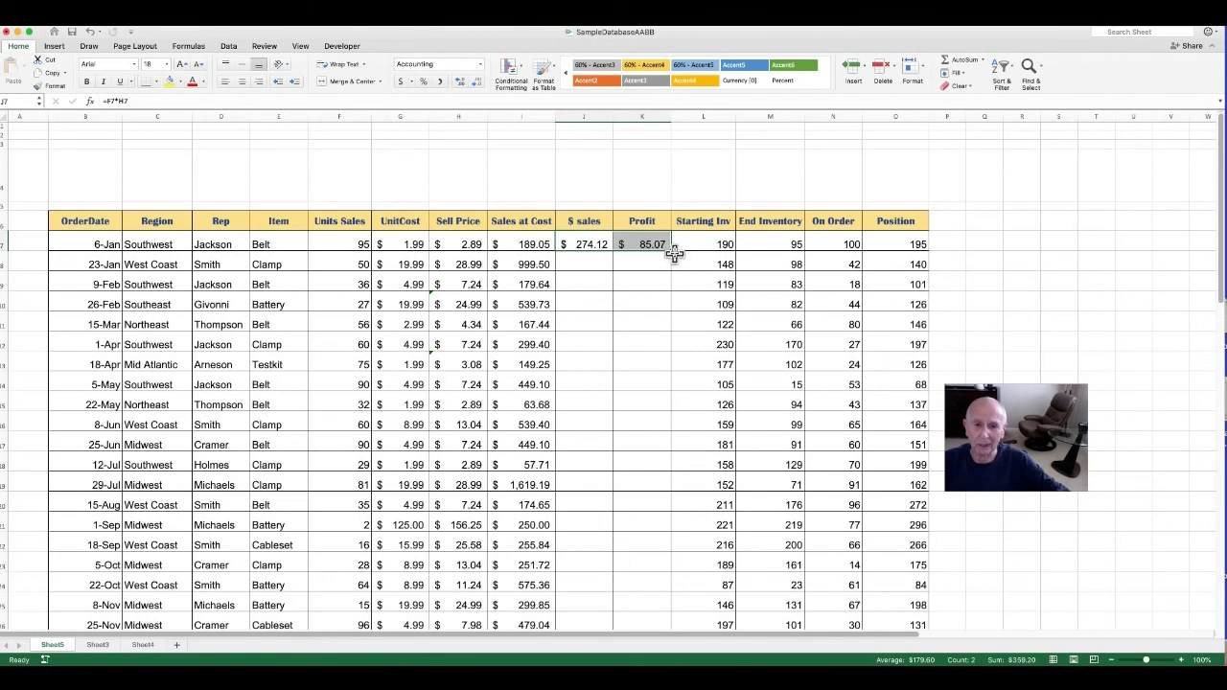
pyautogui.moveTo(672, 250); pyautogui.dragTo(663, 601)
pyautogui.scroll(10, 736, 296)
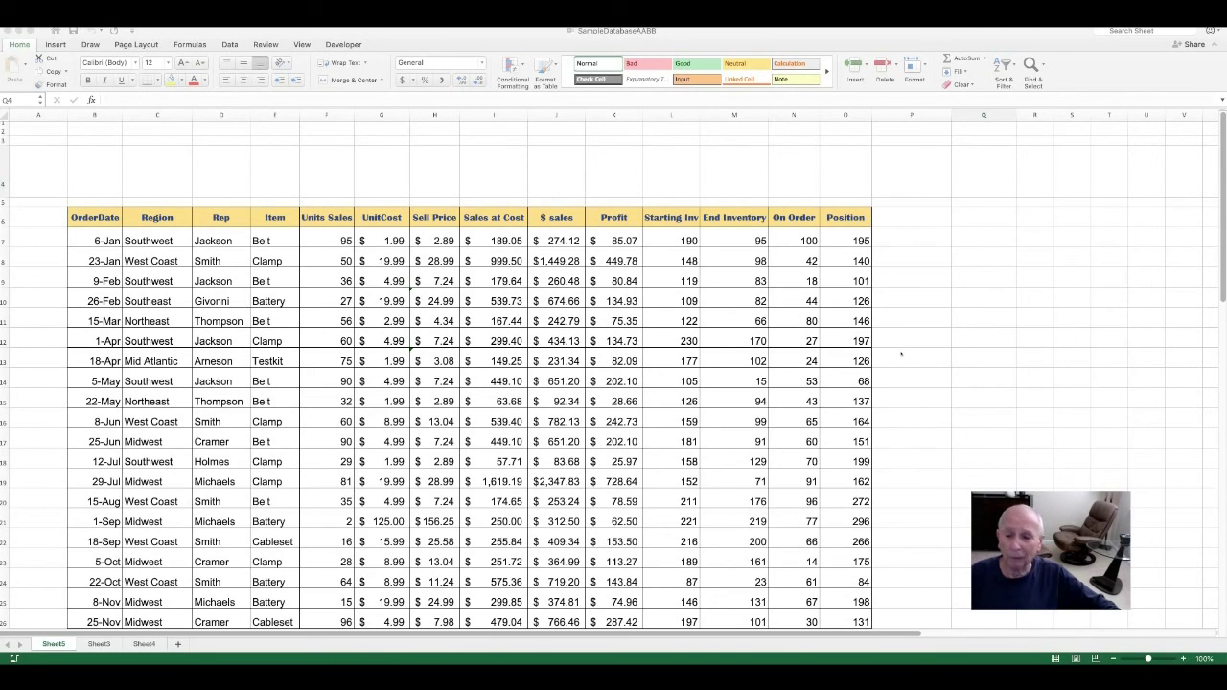
pyautogui.scroll(1, 901, 353)
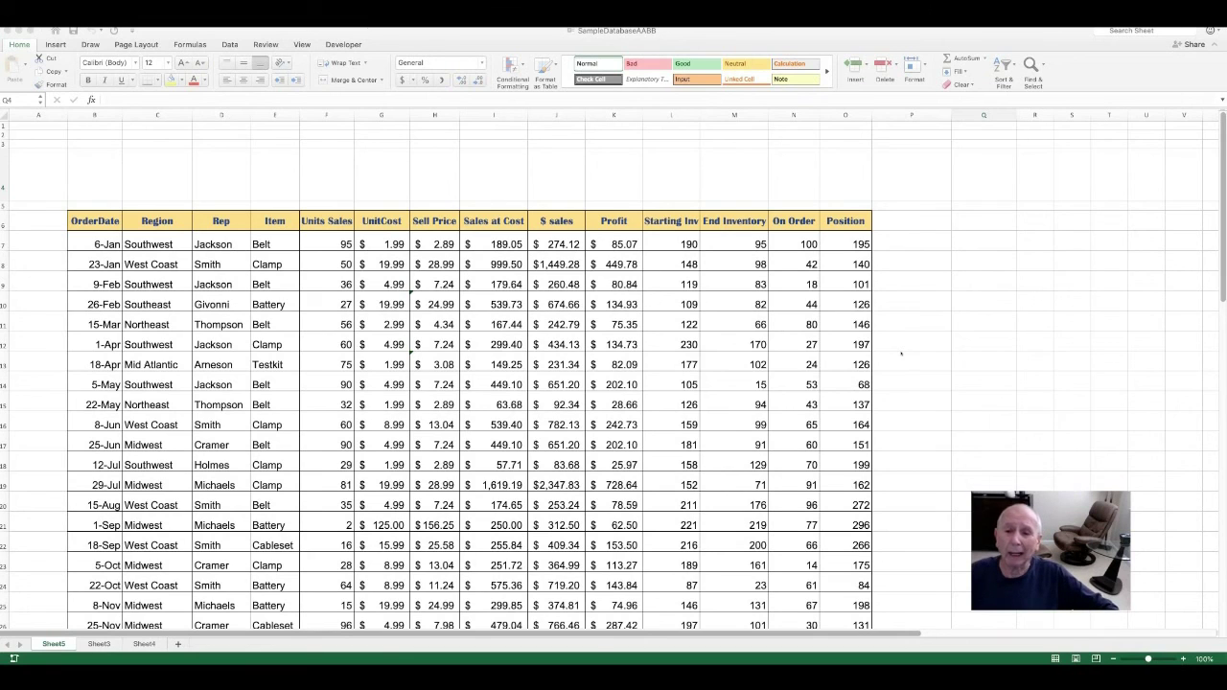
pyautogui.hscroll(1, 901, 354)
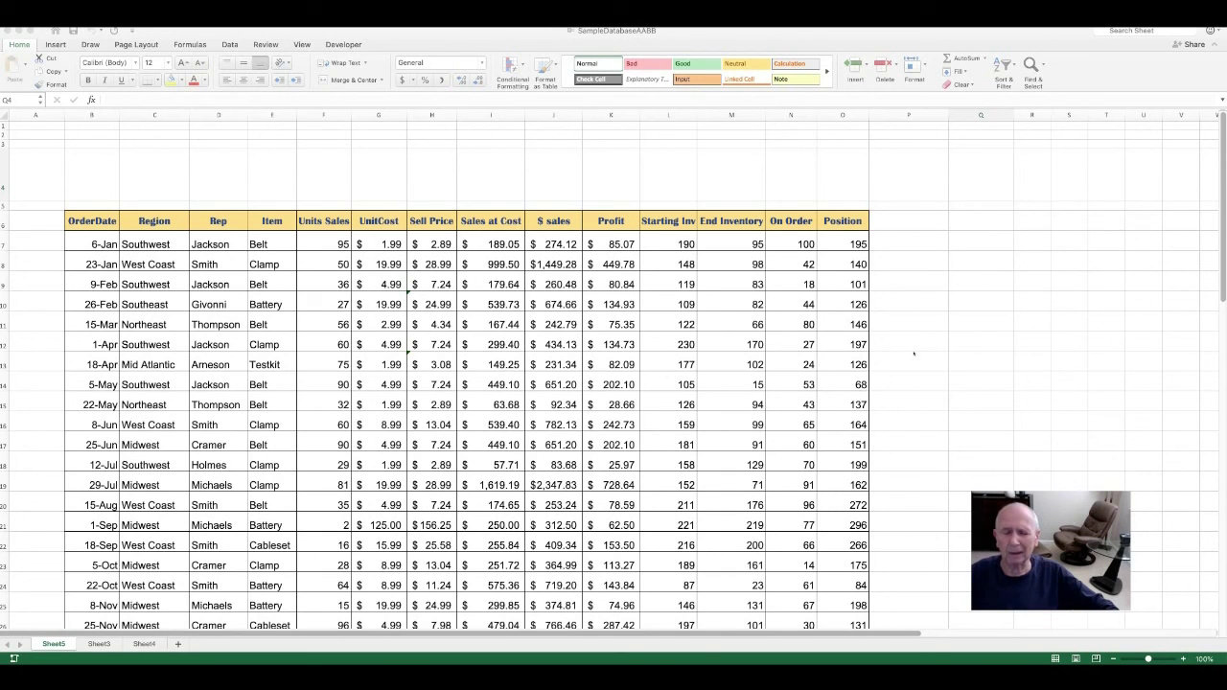
pyautogui.scroll(-1, 914, 353)
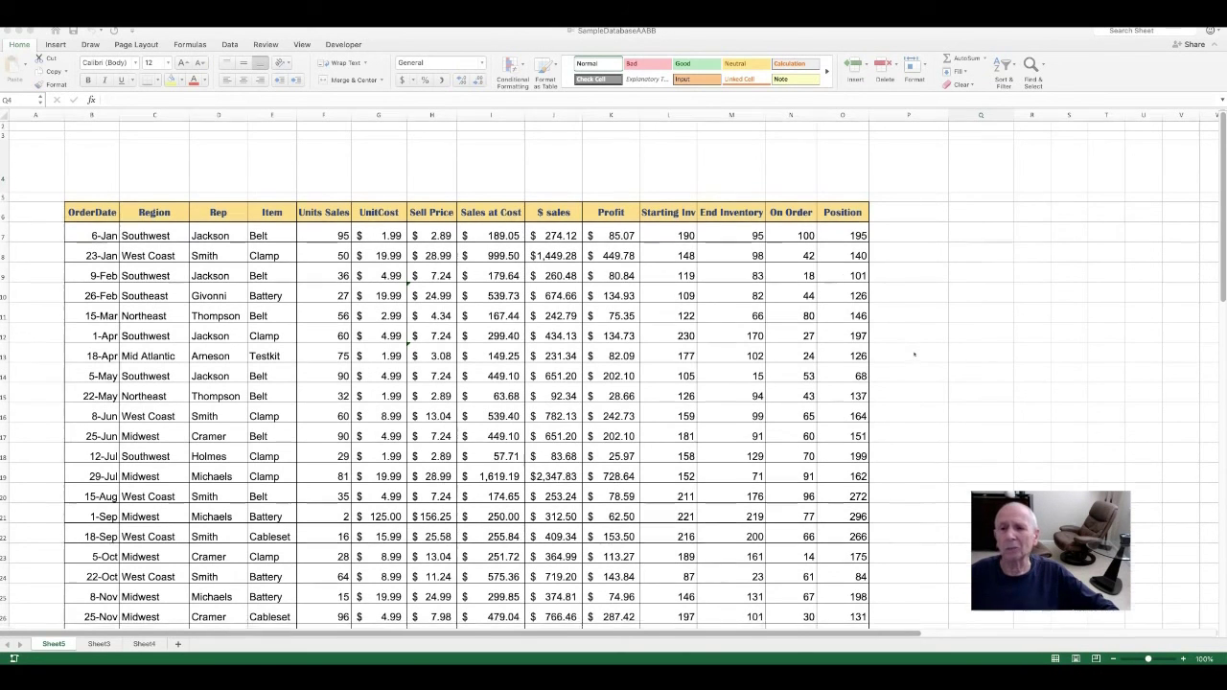
pyautogui.scroll(-1, 927, 354)
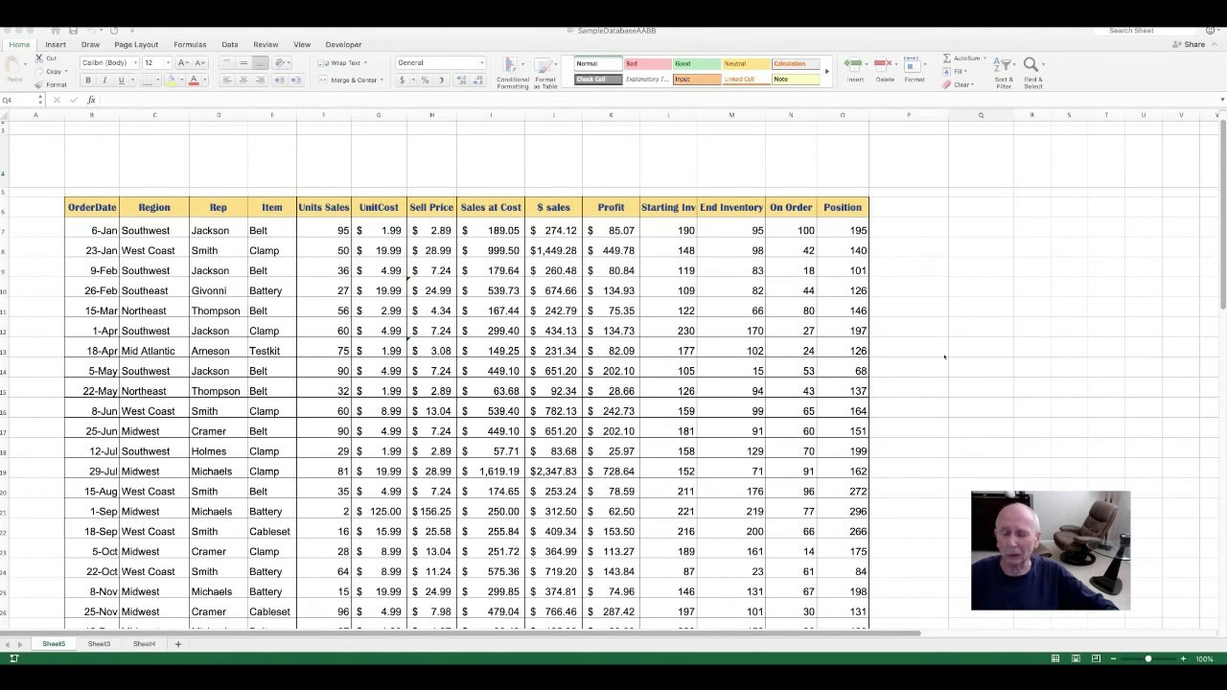
pyautogui.hscroll(-1, 945, 356)
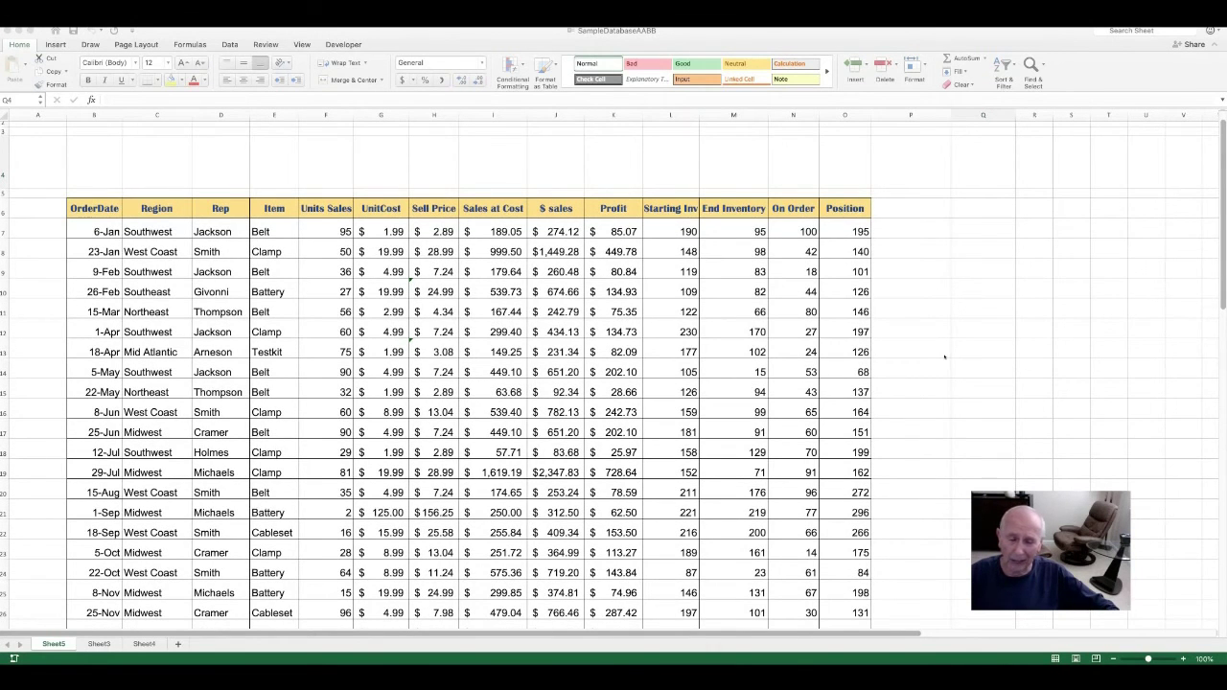
pyautogui.scroll(1, 944, 356)
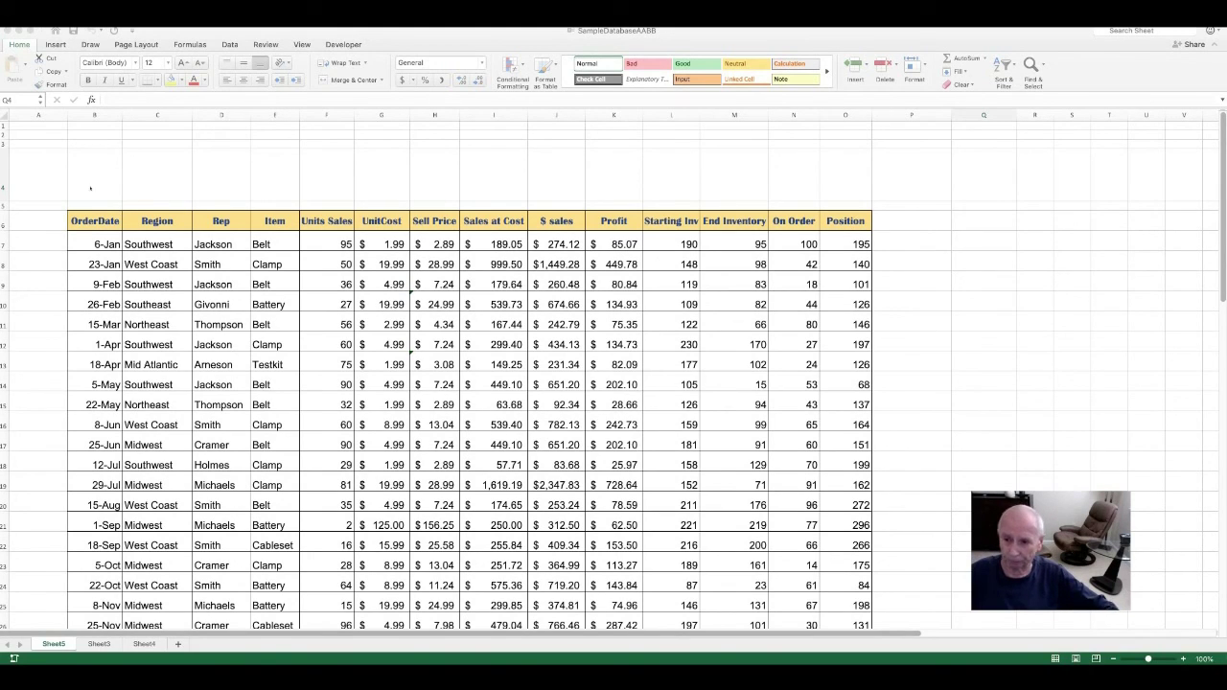
# - Sort the whole table, from the OrderDate header in B6 to the last Position value in O49, by Item values from A to Z
pyautogui.click(86, 221)
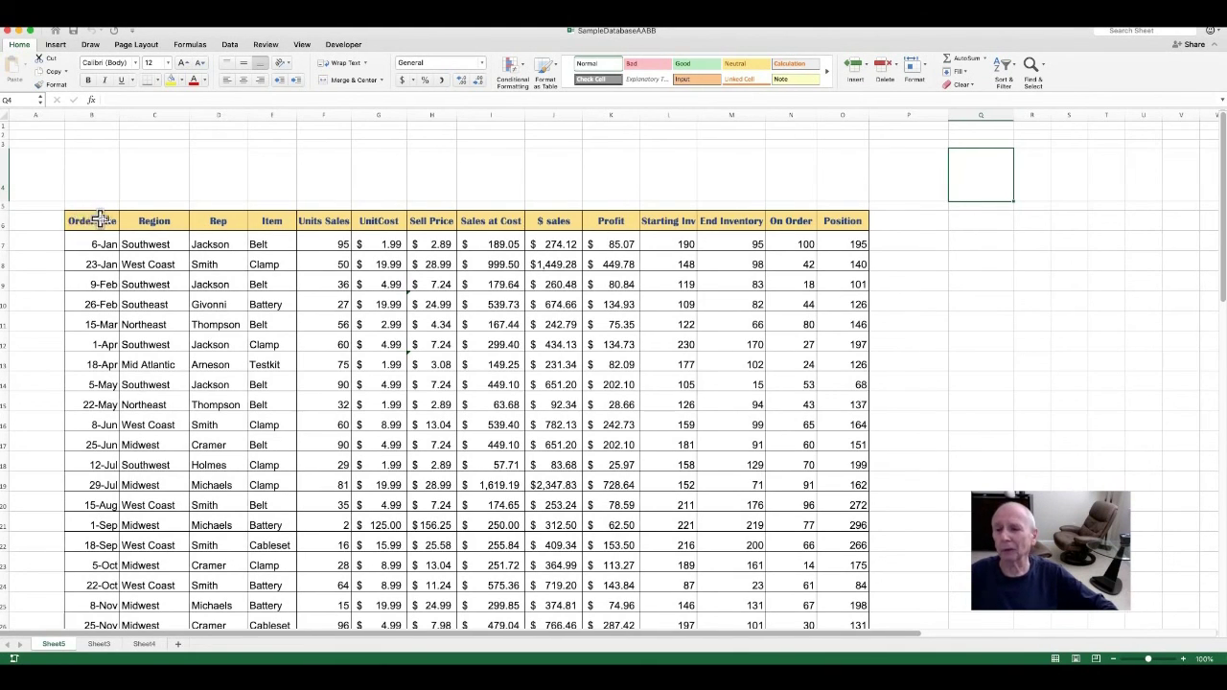
pyautogui.moveTo(85, 220); pyautogui.dragTo(831, 572)
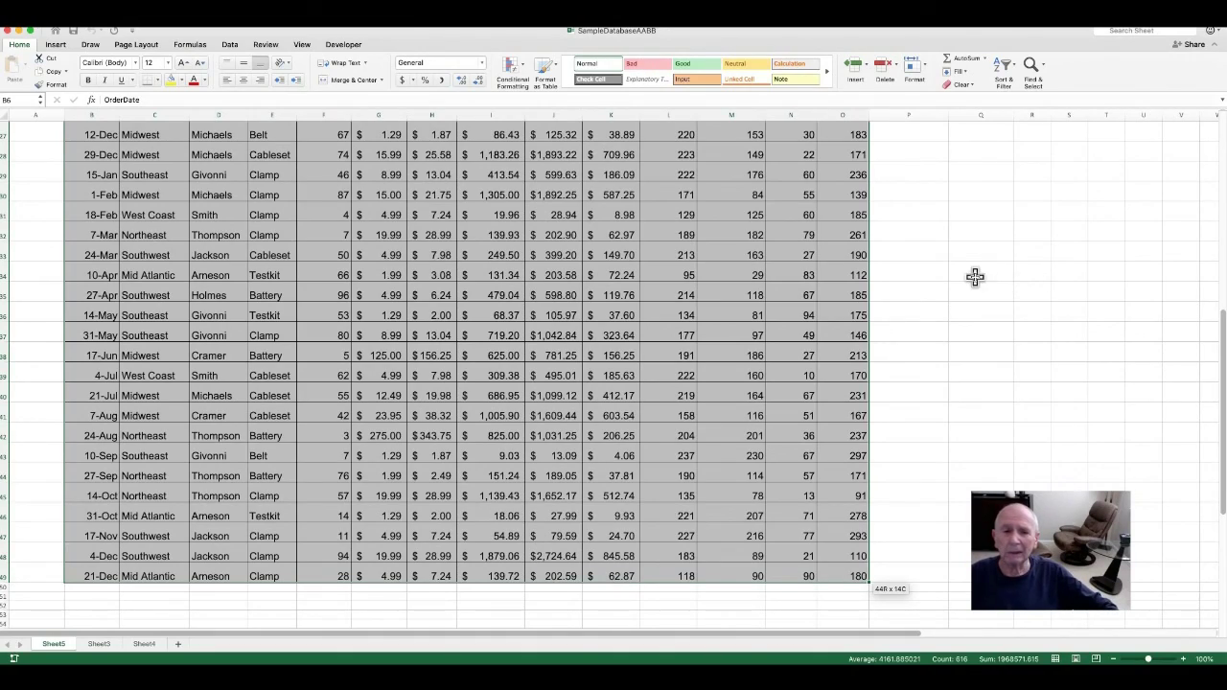
pyautogui.scroll(8, 975, 277)
pyautogui.scroll(4, 974, 277)
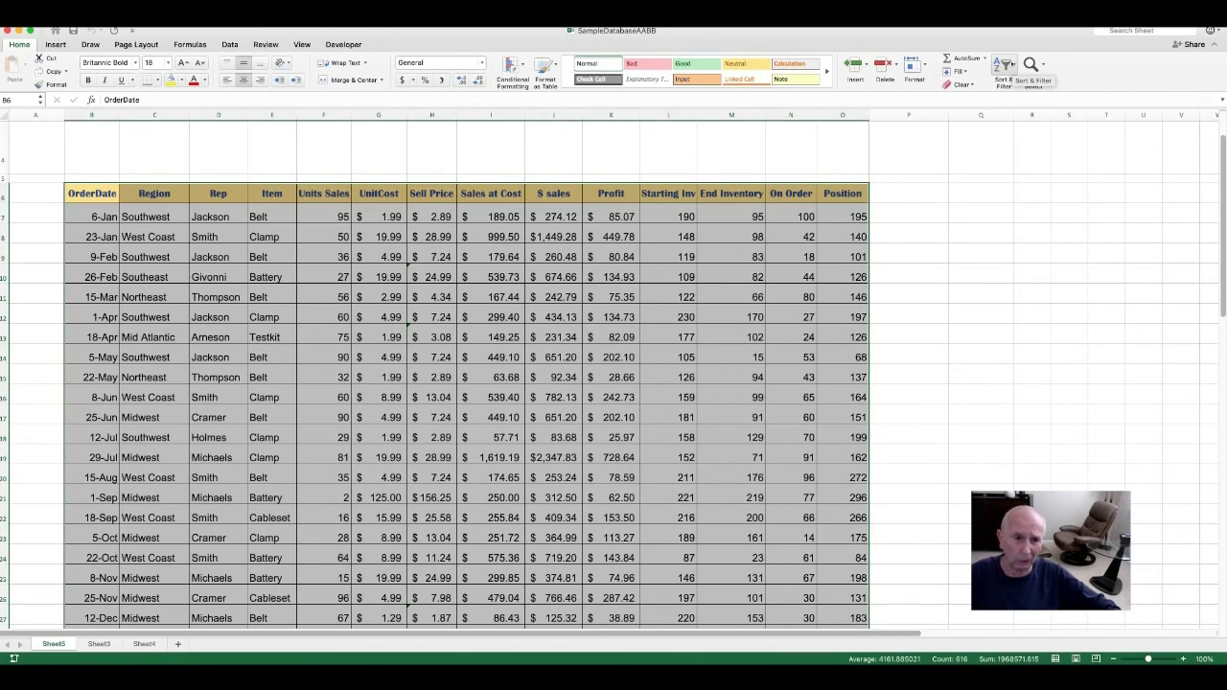
pyautogui.click(1005, 65)
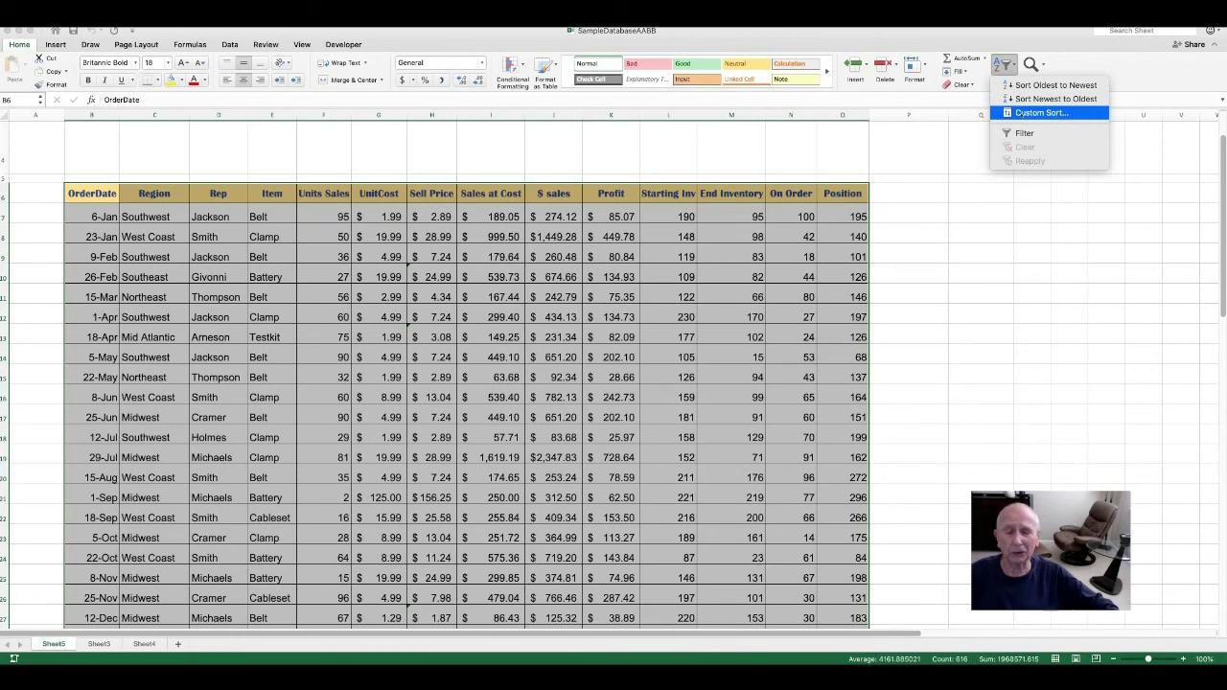
pyautogui.click(1022, 113)
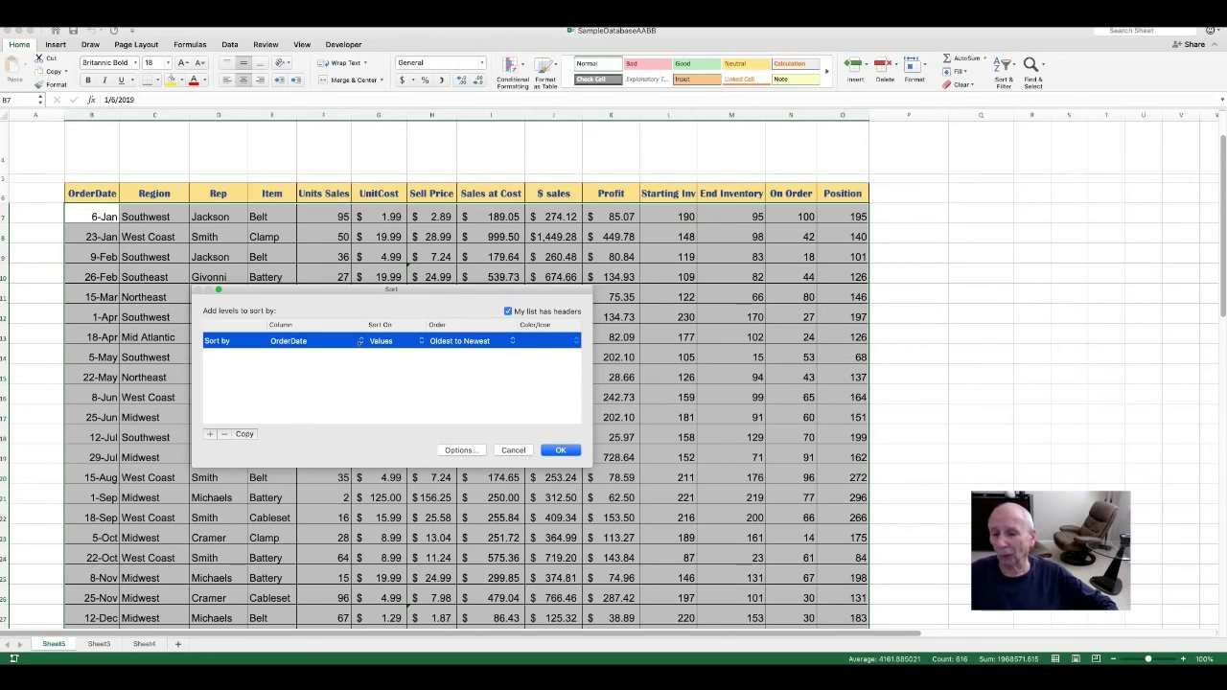
pyautogui.click(359, 340)
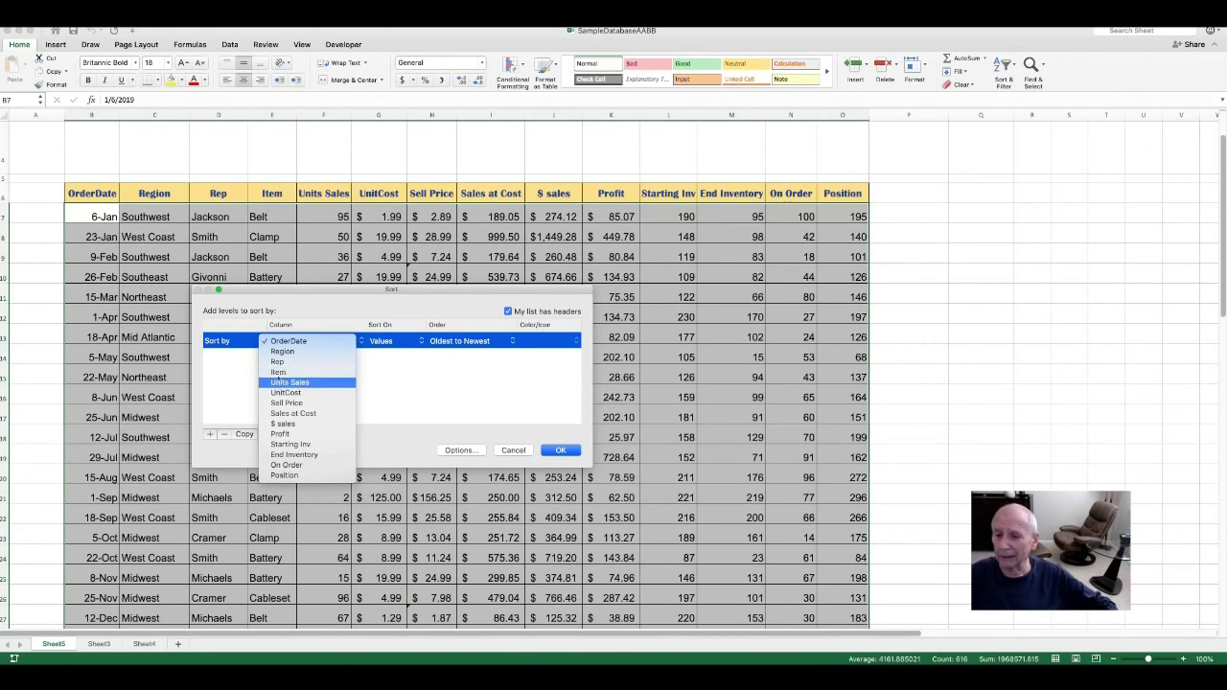
pyautogui.click(278, 372)
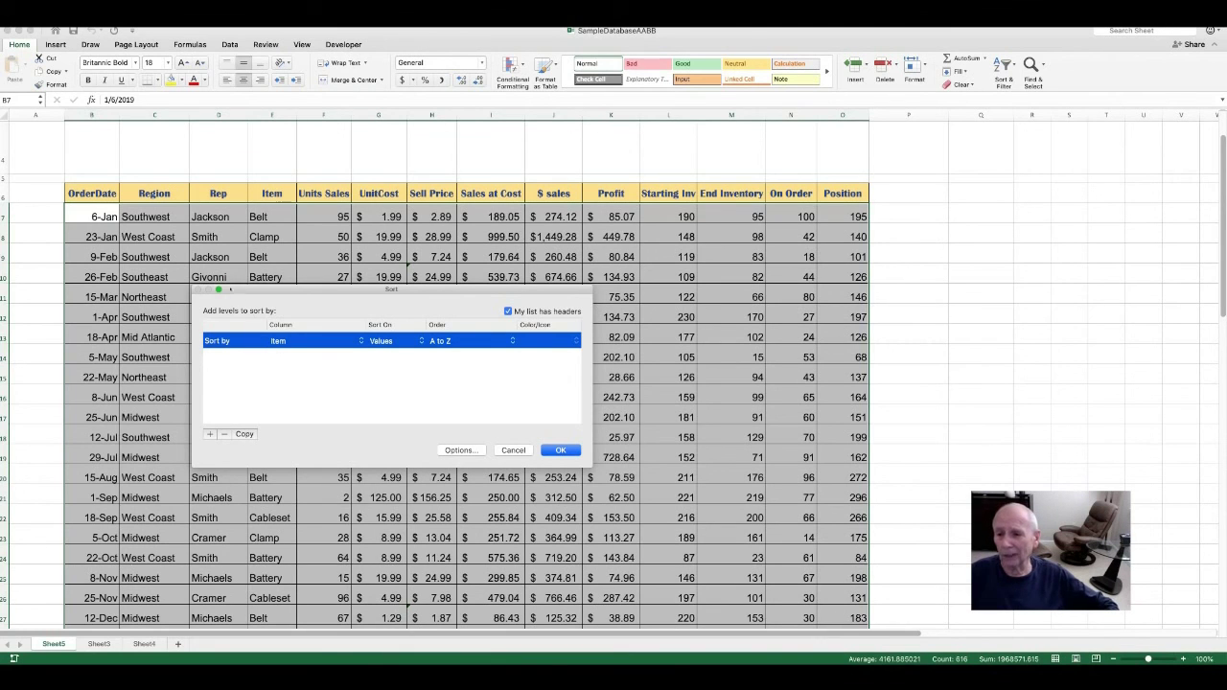
pyautogui.click(560, 449)
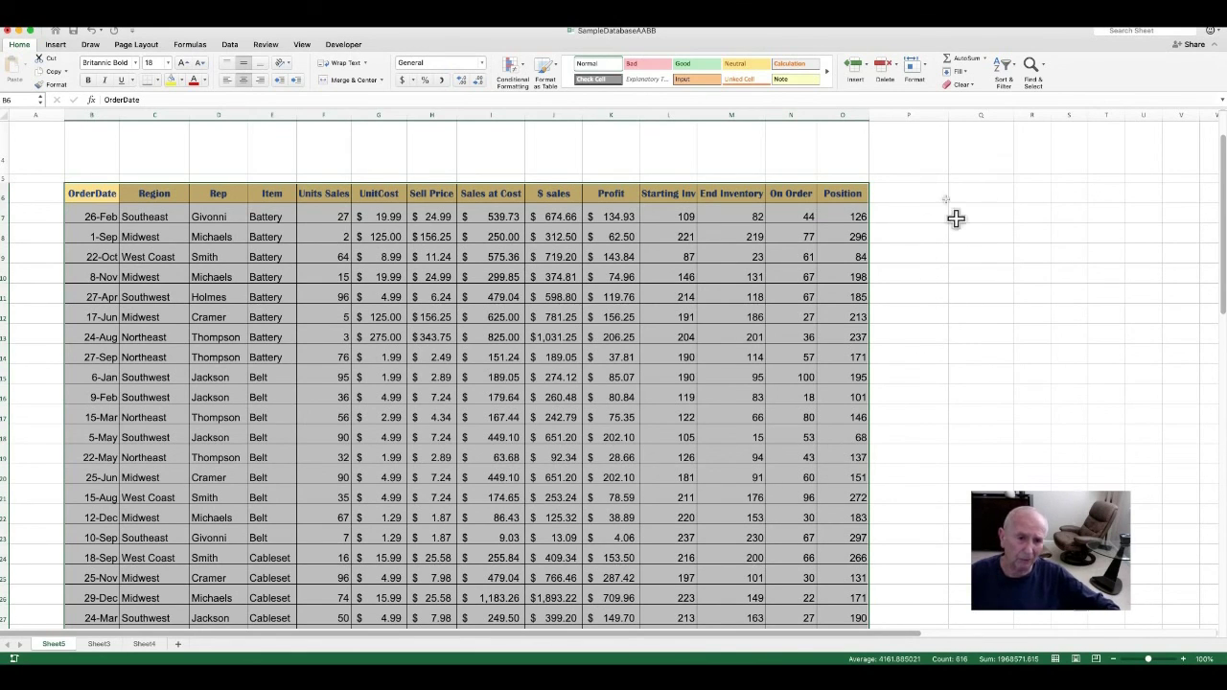
# - Set the font of the empty cells P7:Q18 beside the table to Arial
pyautogui.click(891, 193)
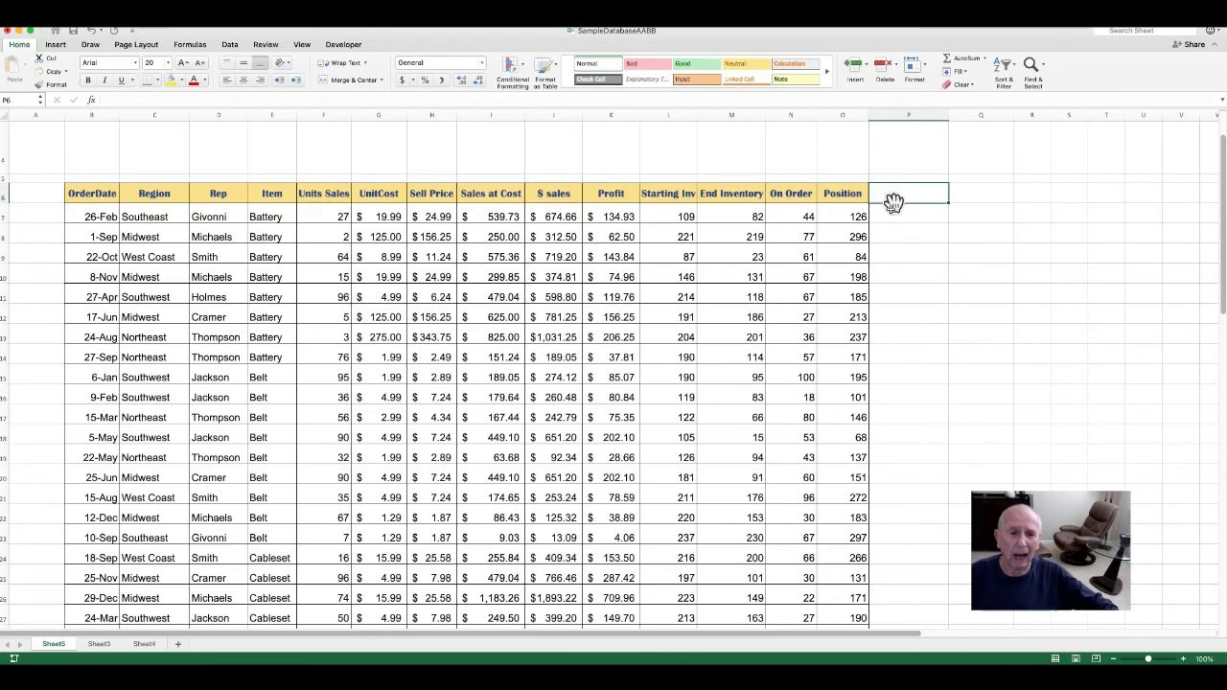
pyautogui.moveTo(892, 215); pyautogui.dragTo(983, 435)
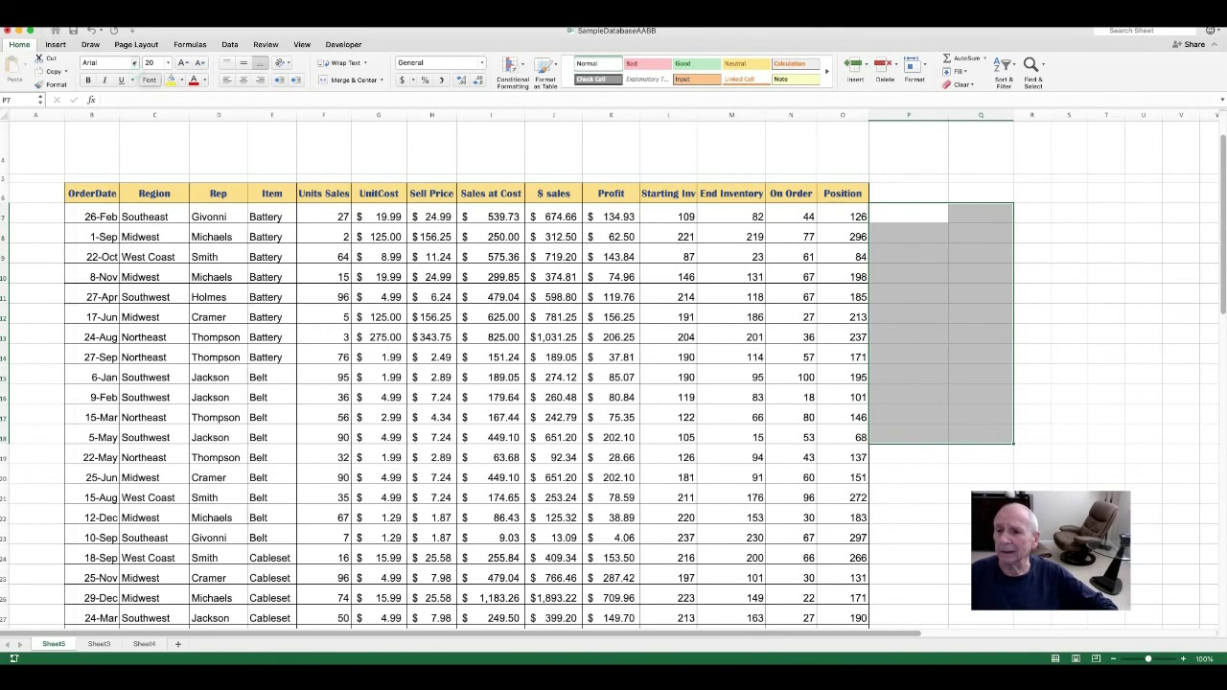
pyautogui.click(135, 62)
pyautogui.moveTo(144, 157)
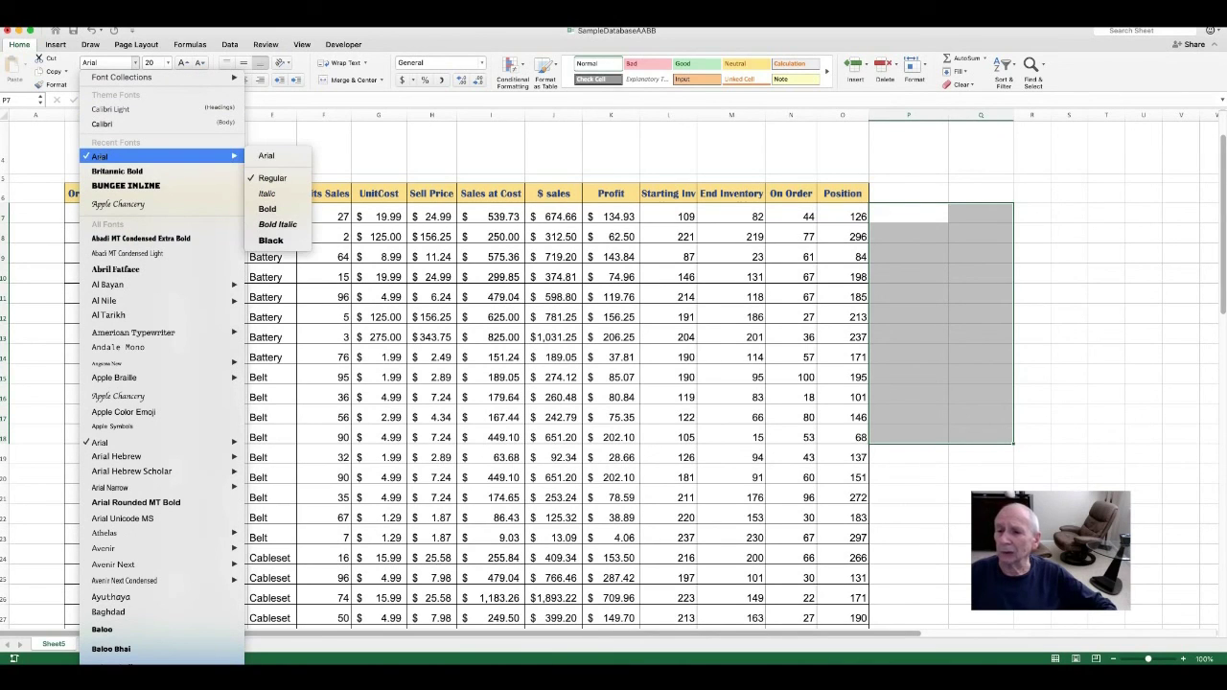
pyautogui.click(100, 156)
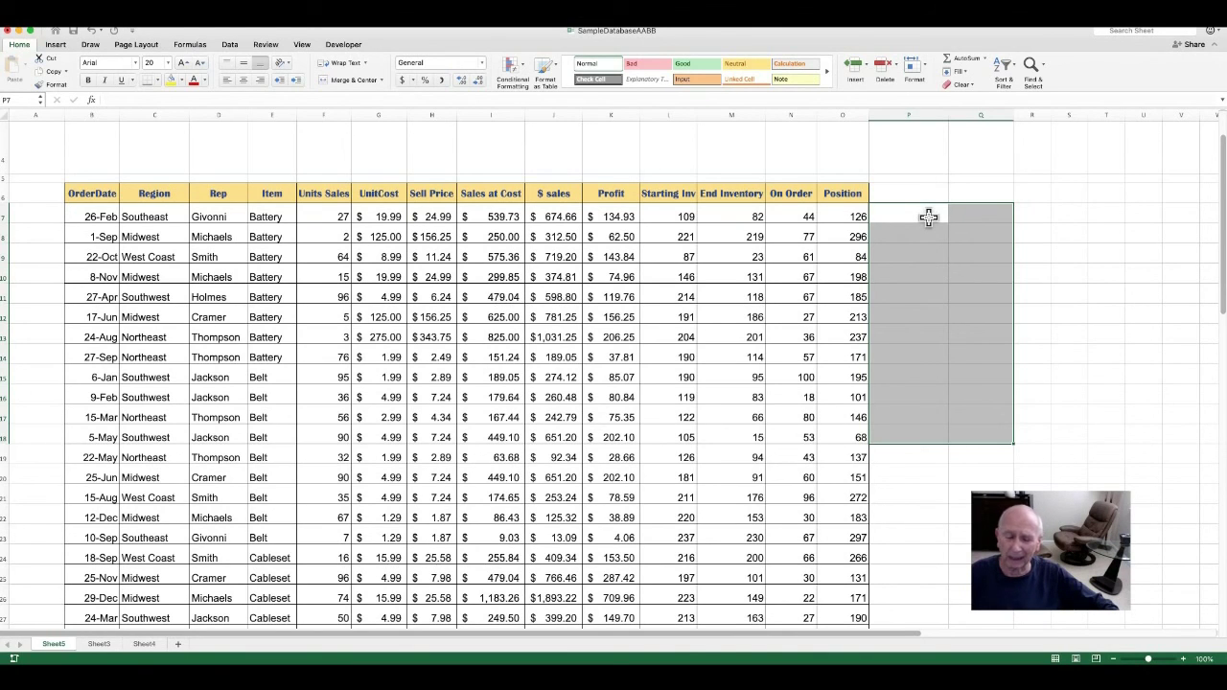
pyautogui.click(1072, 237)
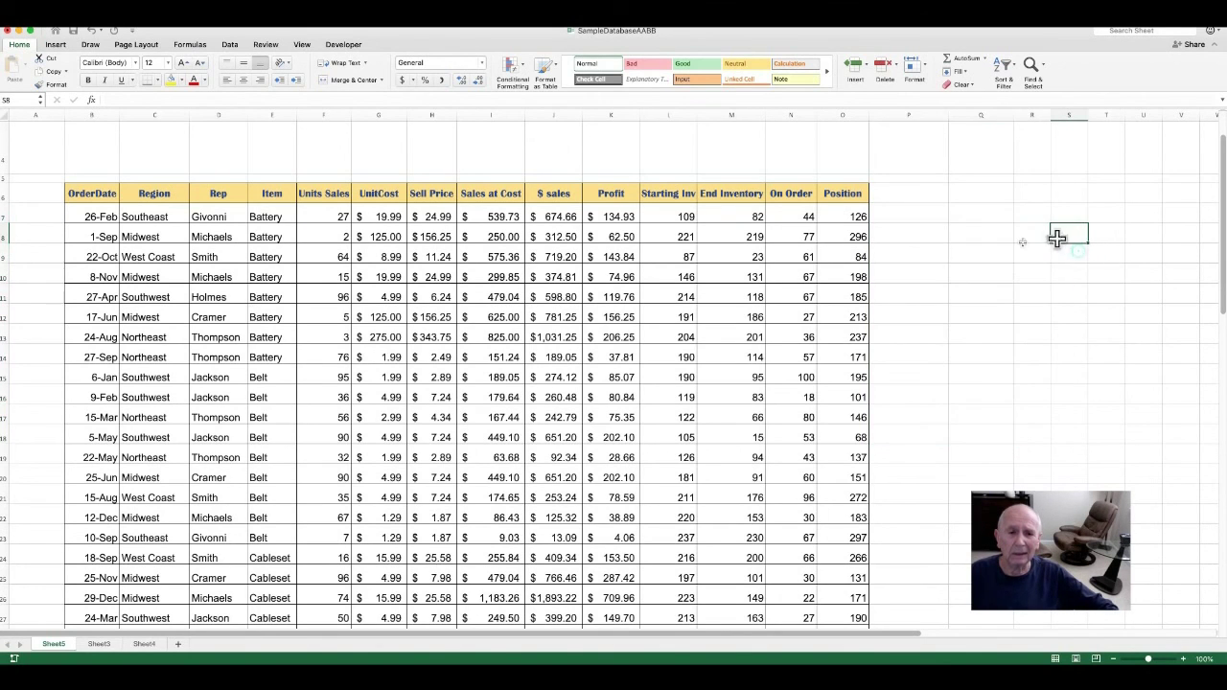
# - Start an item list beside the table by linking P7 to Battery with =E7 and P8 to Belt with =E15
pyautogui.click(896, 216)
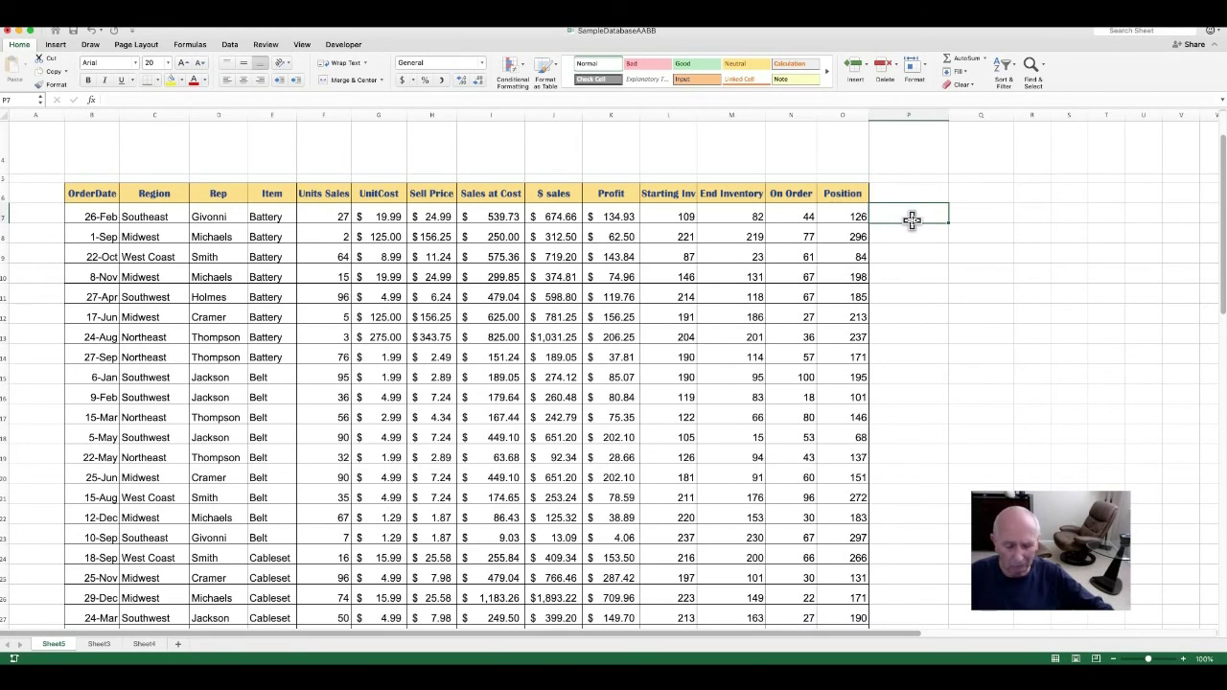
pyautogui.write('=')
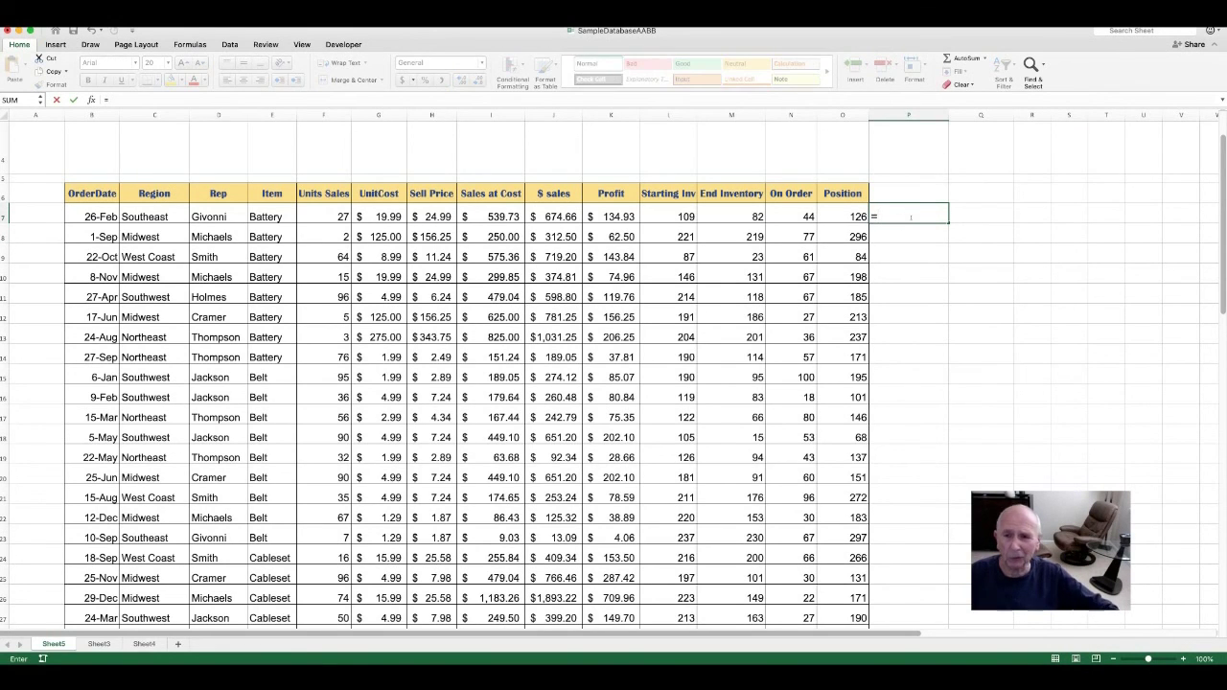
pyautogui.click(267, 216)
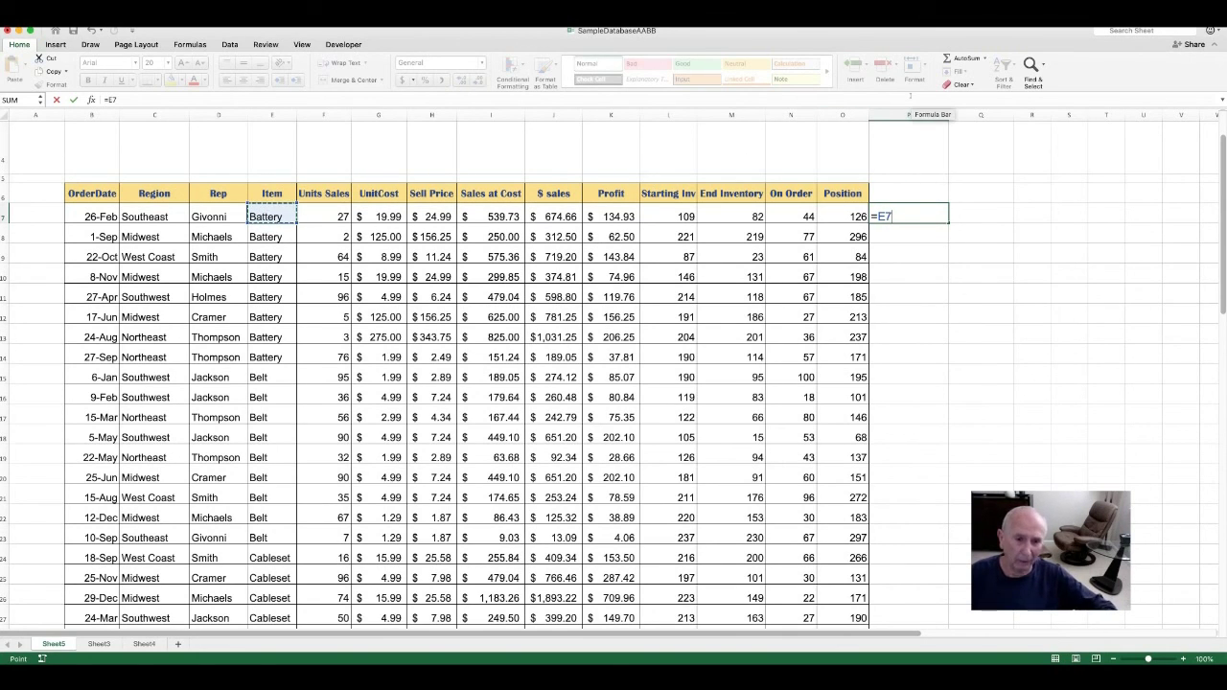
pyautogui.press('Return')
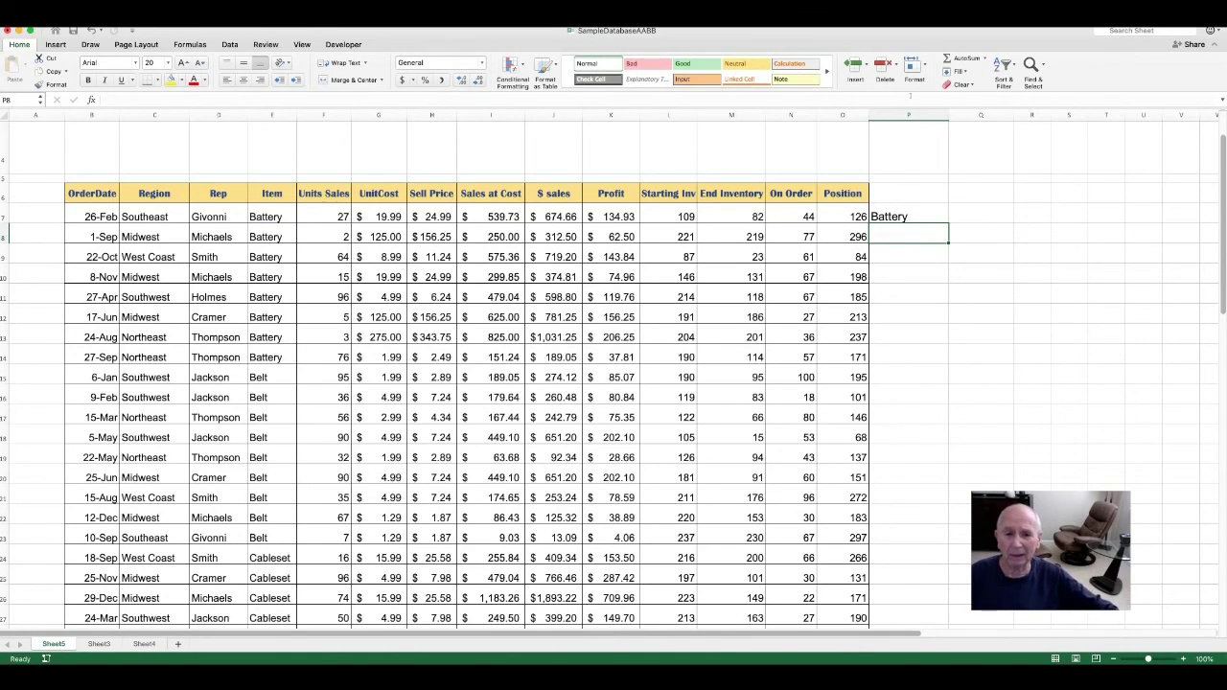
pyautogui.write('=')
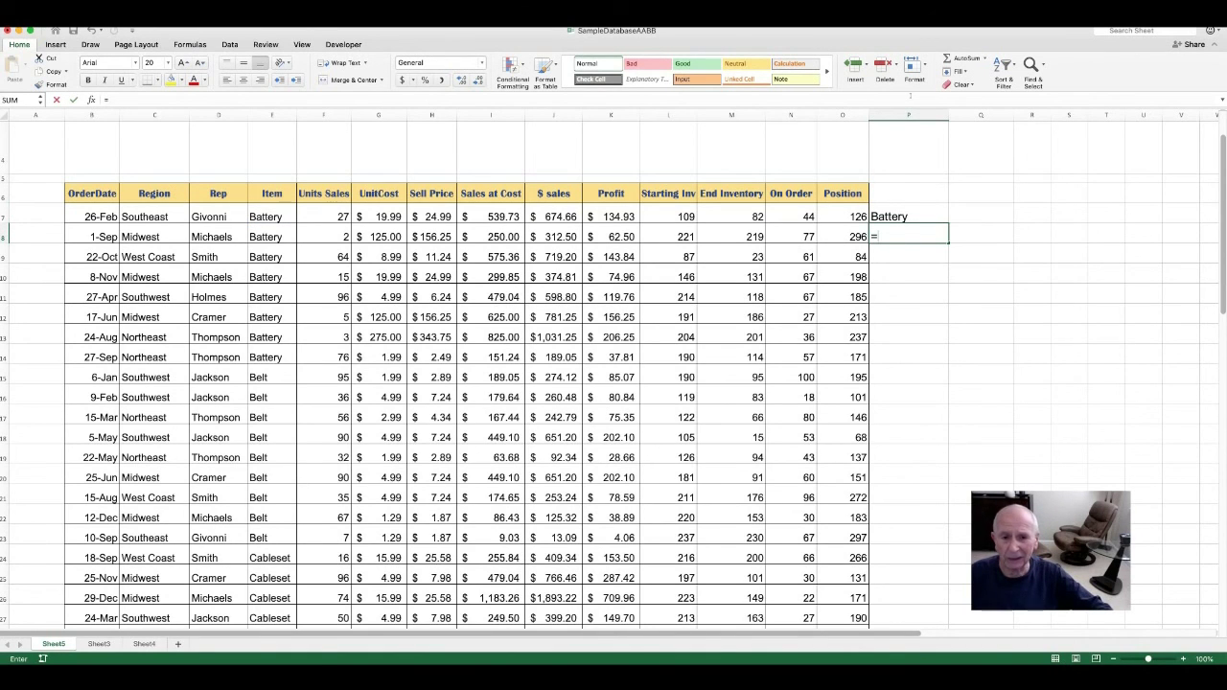
pyautogui.click(260, 379)
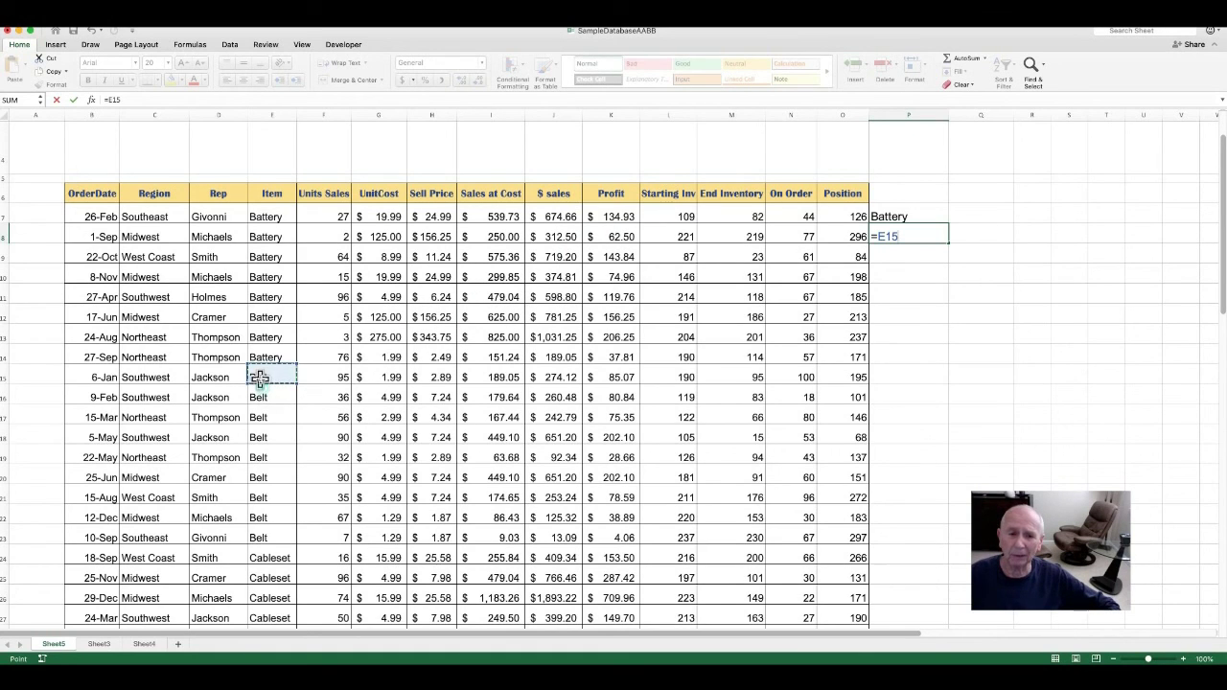
pyautogui.press('Return')
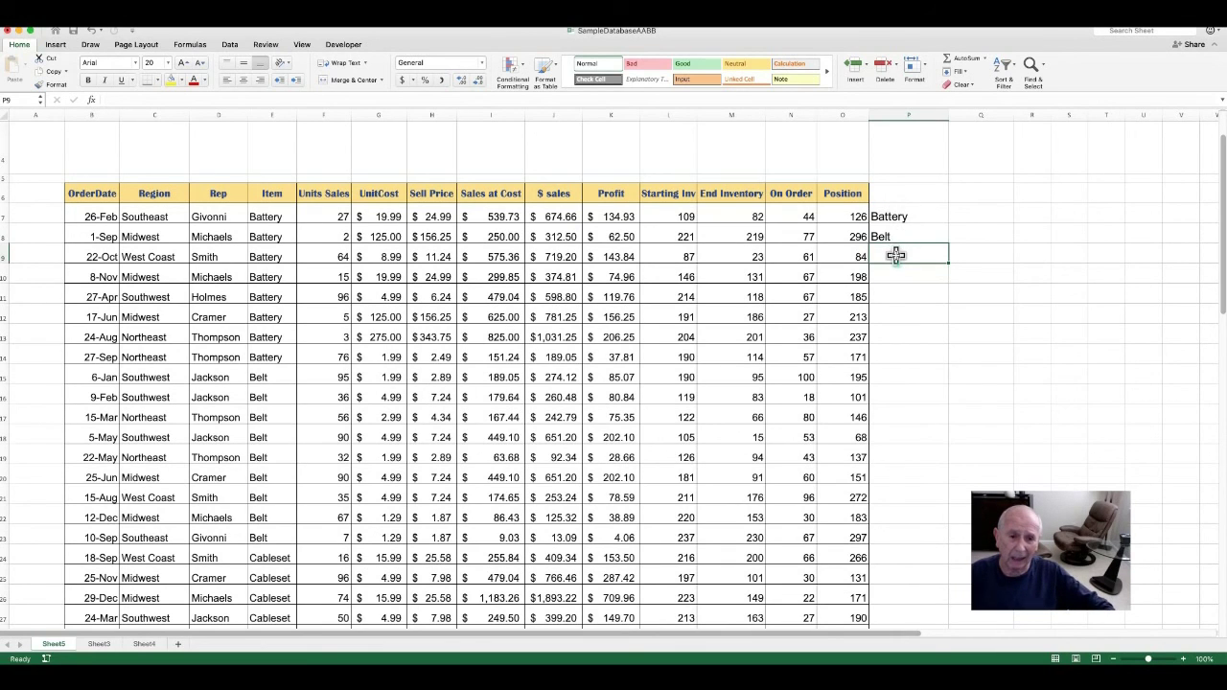
# - Enter Cableset as plain text in P9, below Belt in the item list
pyautogui.write('Cab')
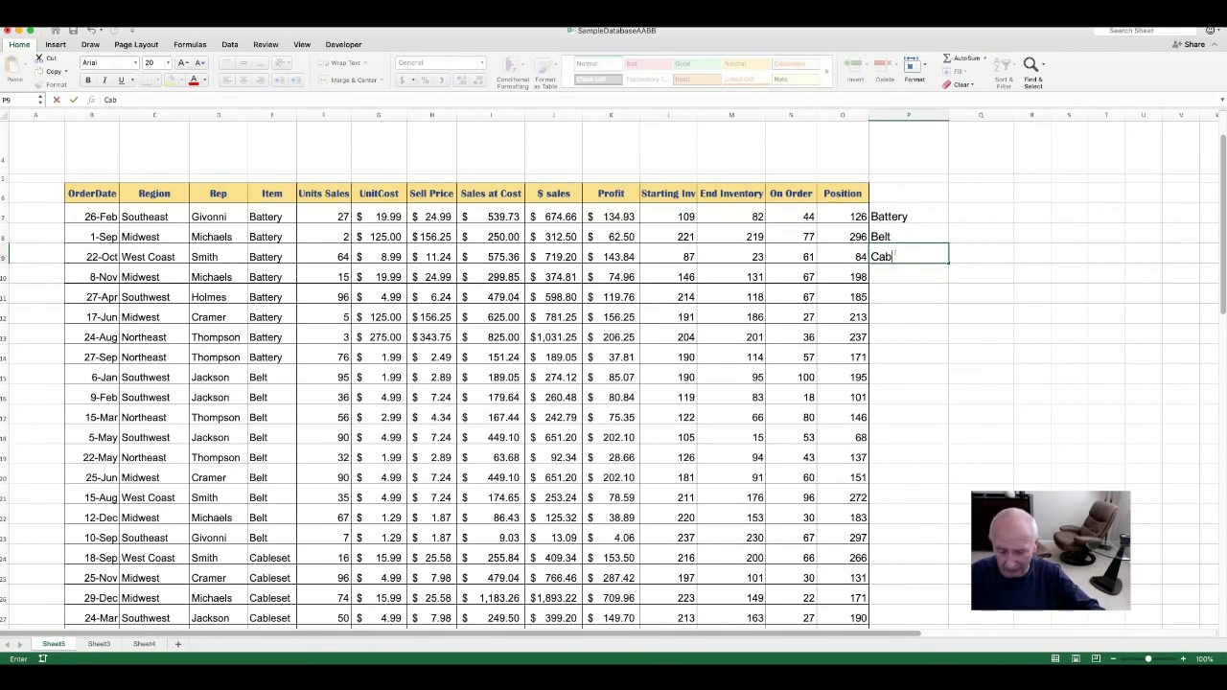
pyautogui.write('leset')
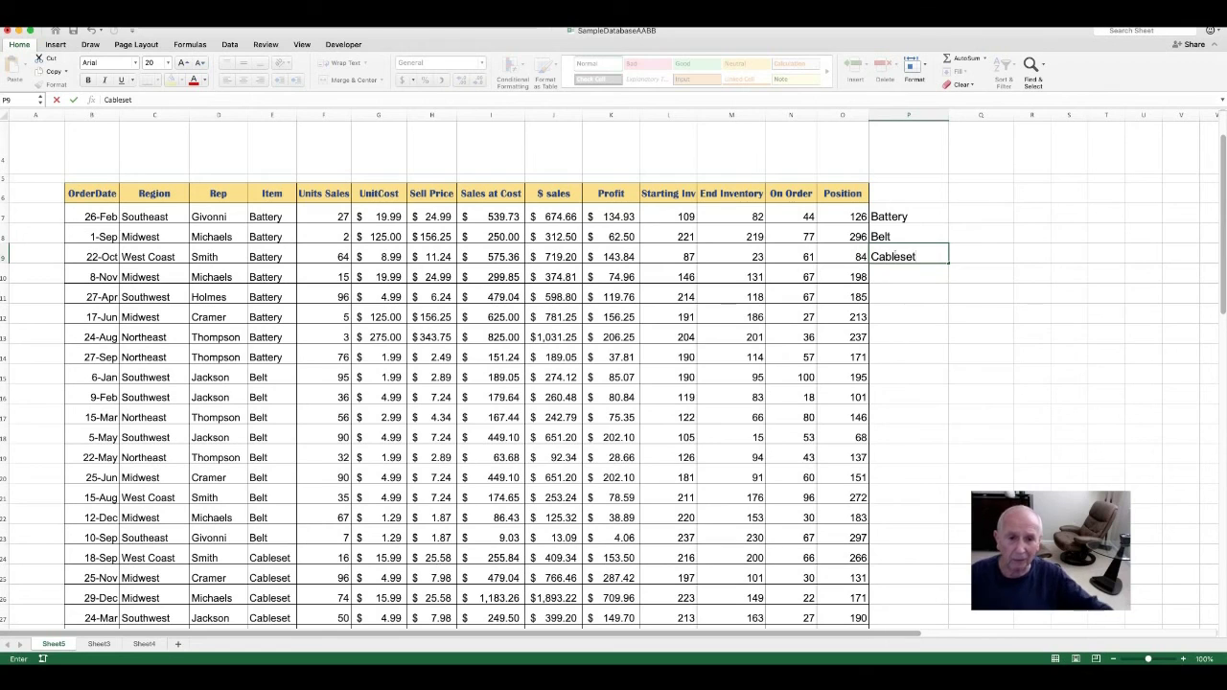
pyautogui.scroll(1, 992, 235)
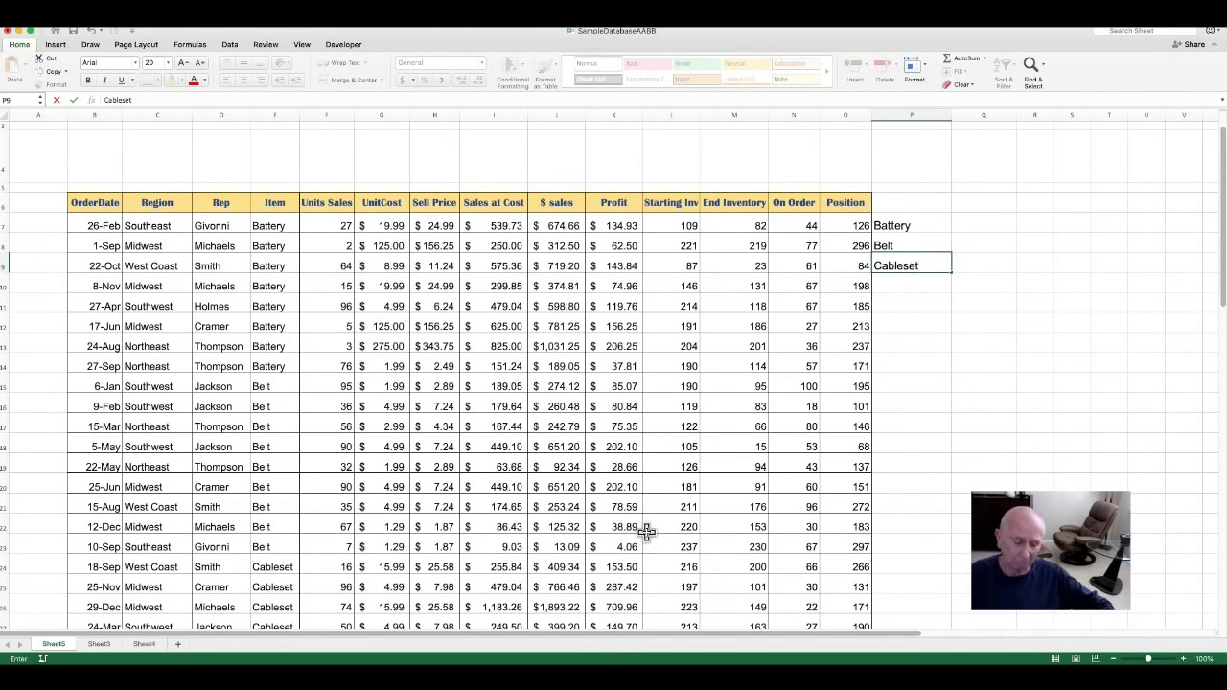
pyautogui.press('Return')
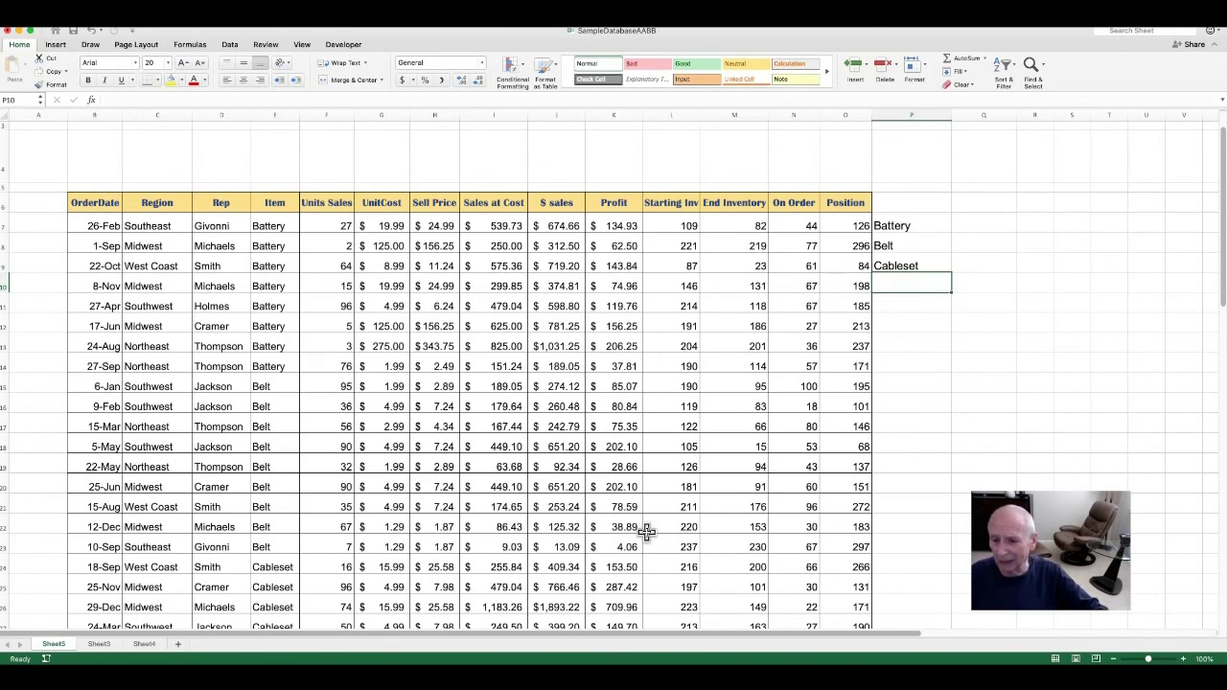
# - Link P10 to the first Clamp entry in the Item column with =E31
pyautogui.scroll(-5, 646, 531)
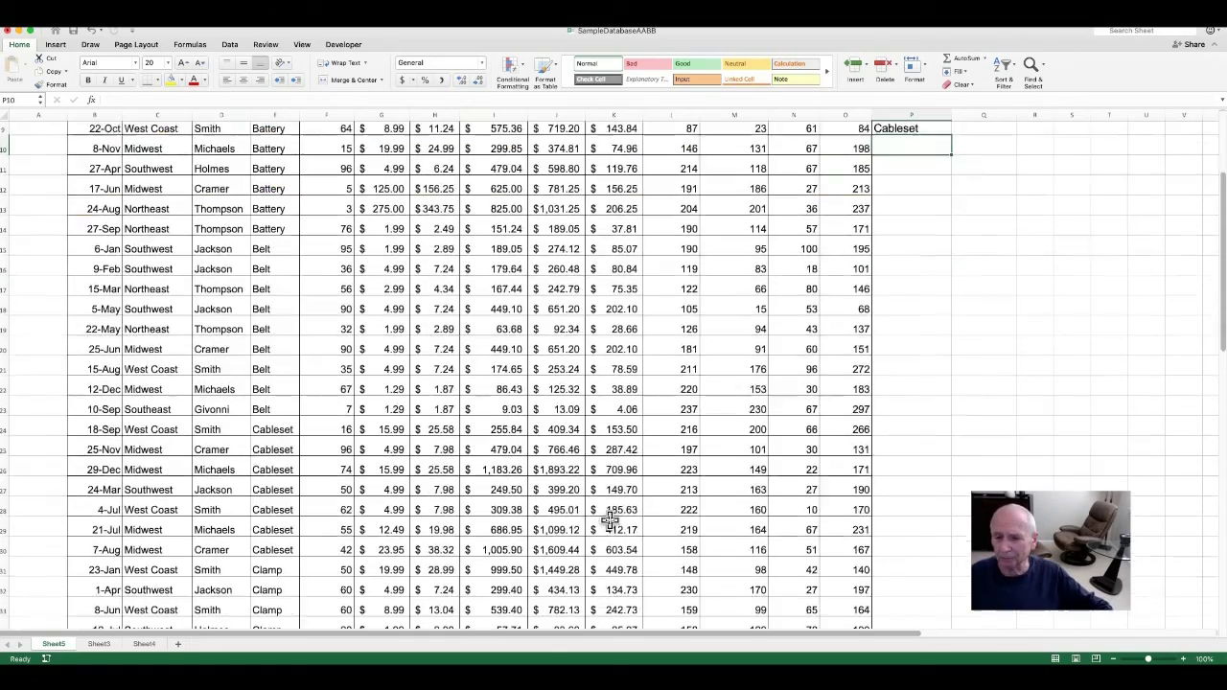
pyautogui.scroll(2, 610, 520)
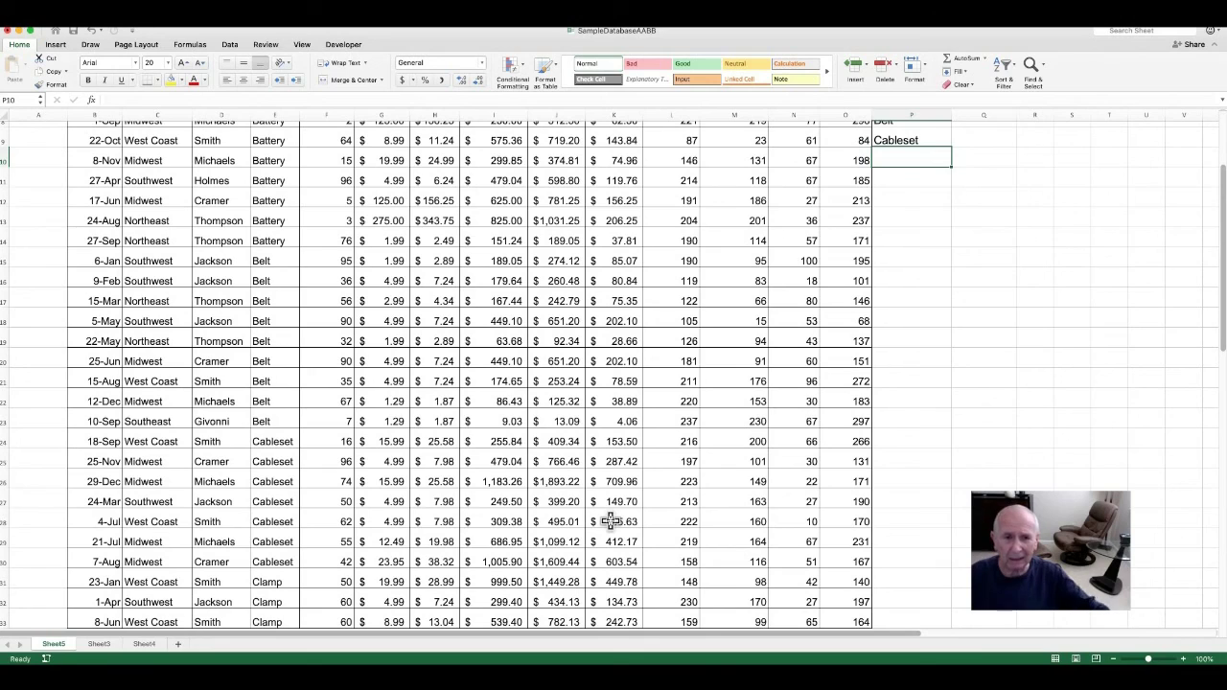
pyautogui.write('=')
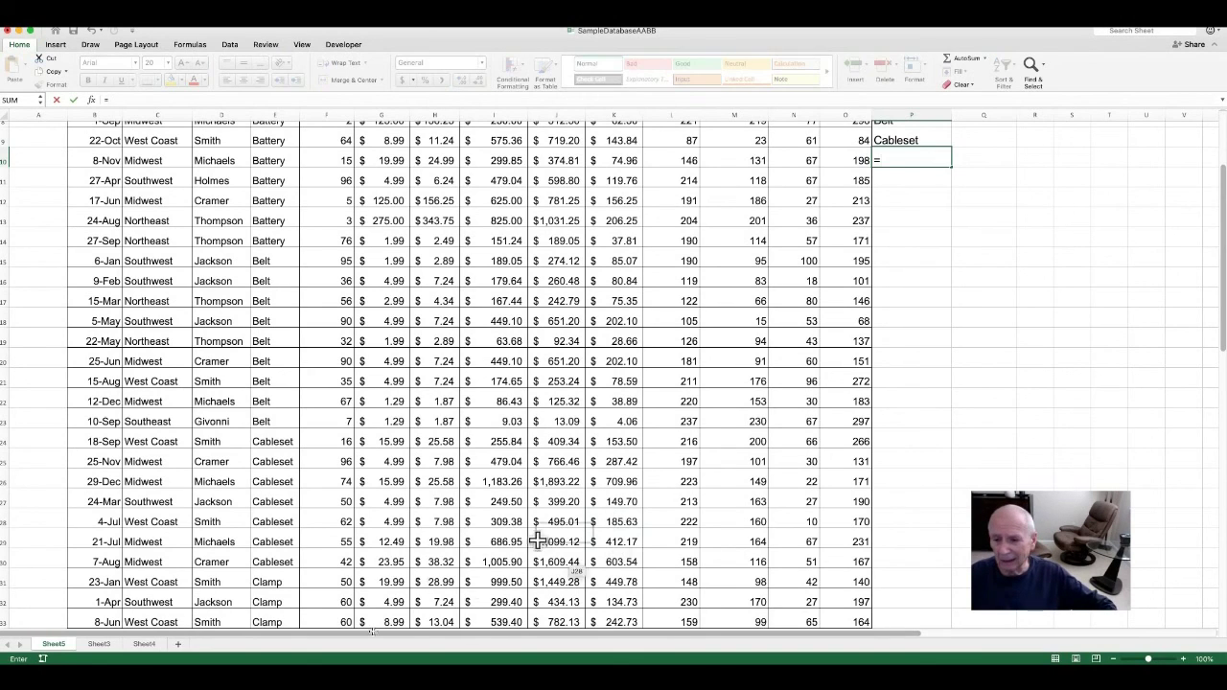
pyautogui.click(262, 580)
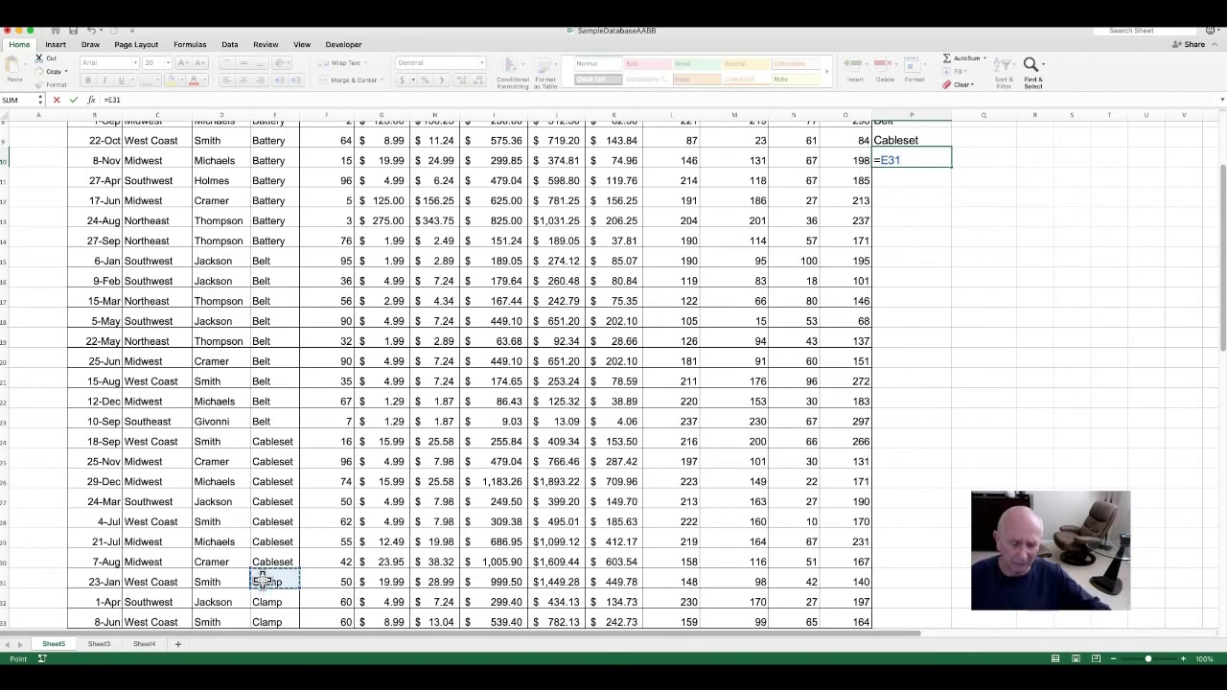
pyautogui.press('Return')
# - Link P11 to the first Testkit entry in the Item column with =E46
pyautogui.scroll(-5, 262, 580)
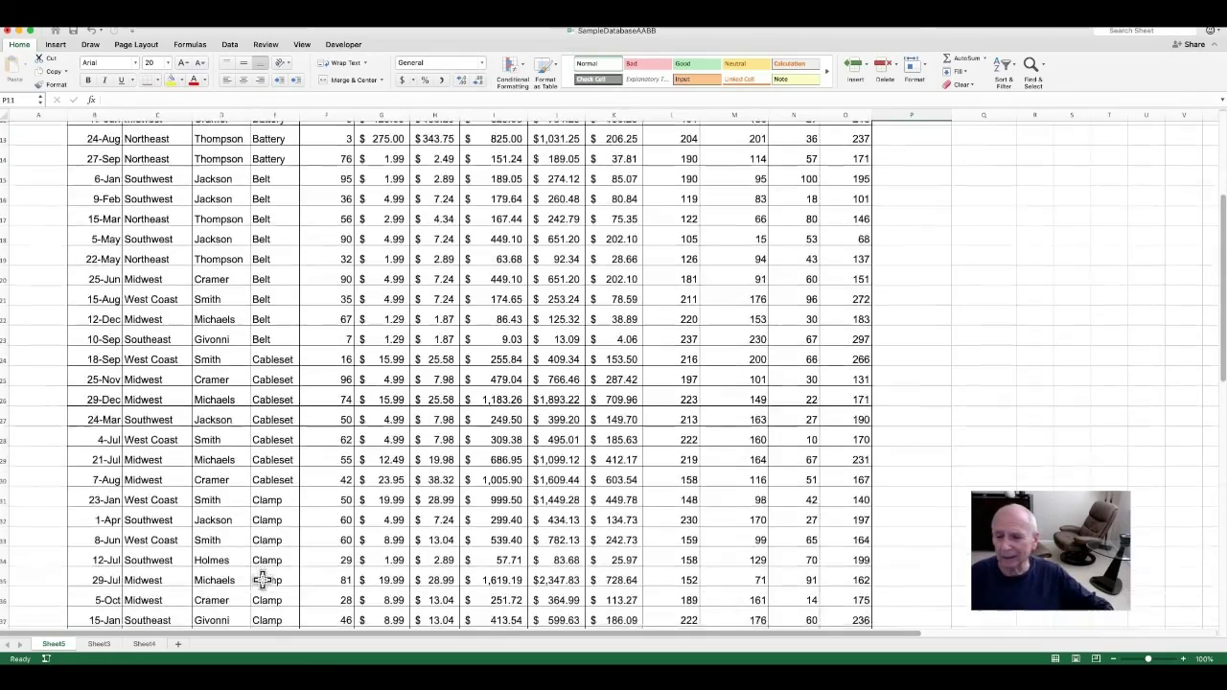
pyautogui.scroll(-1, 263, 580)
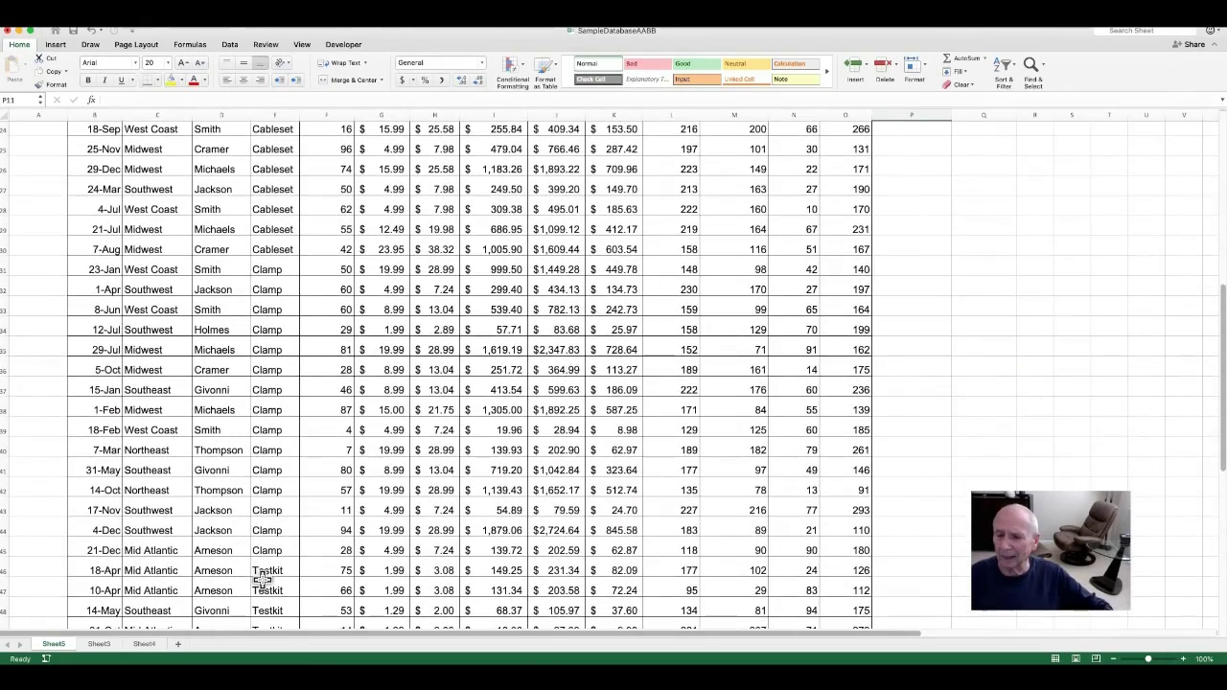
pyautogui.scroll(-1, 263, 580)
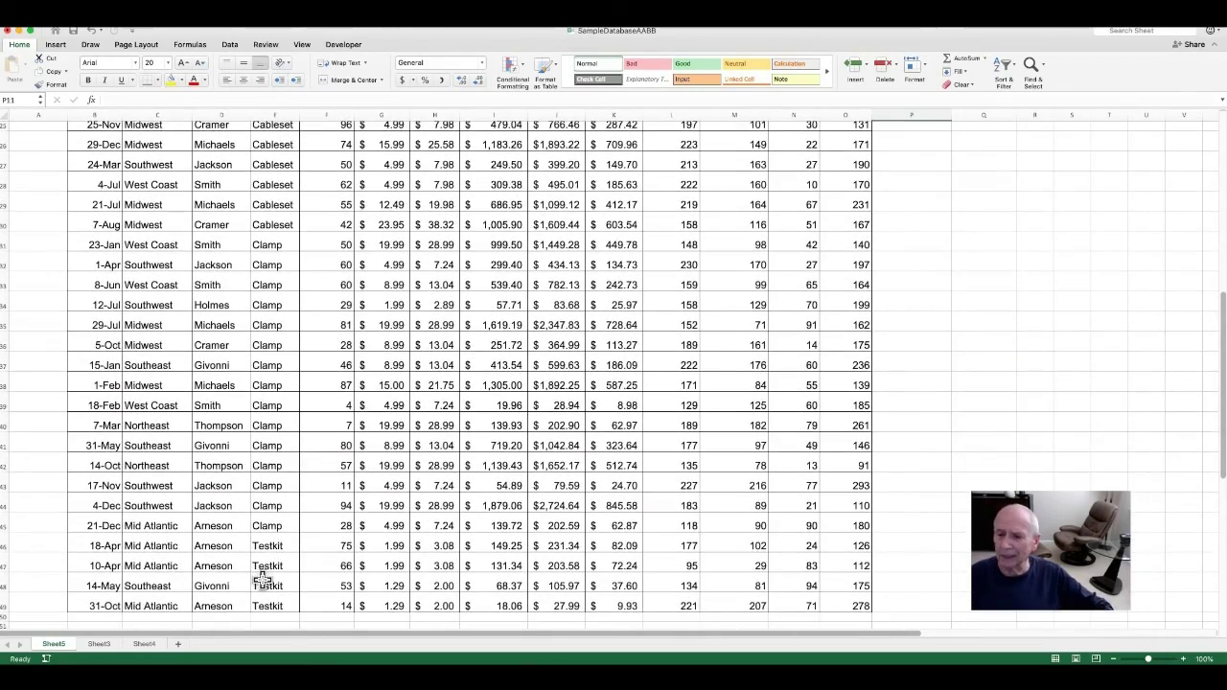
pyautogui.scroll(6, 266, 575)
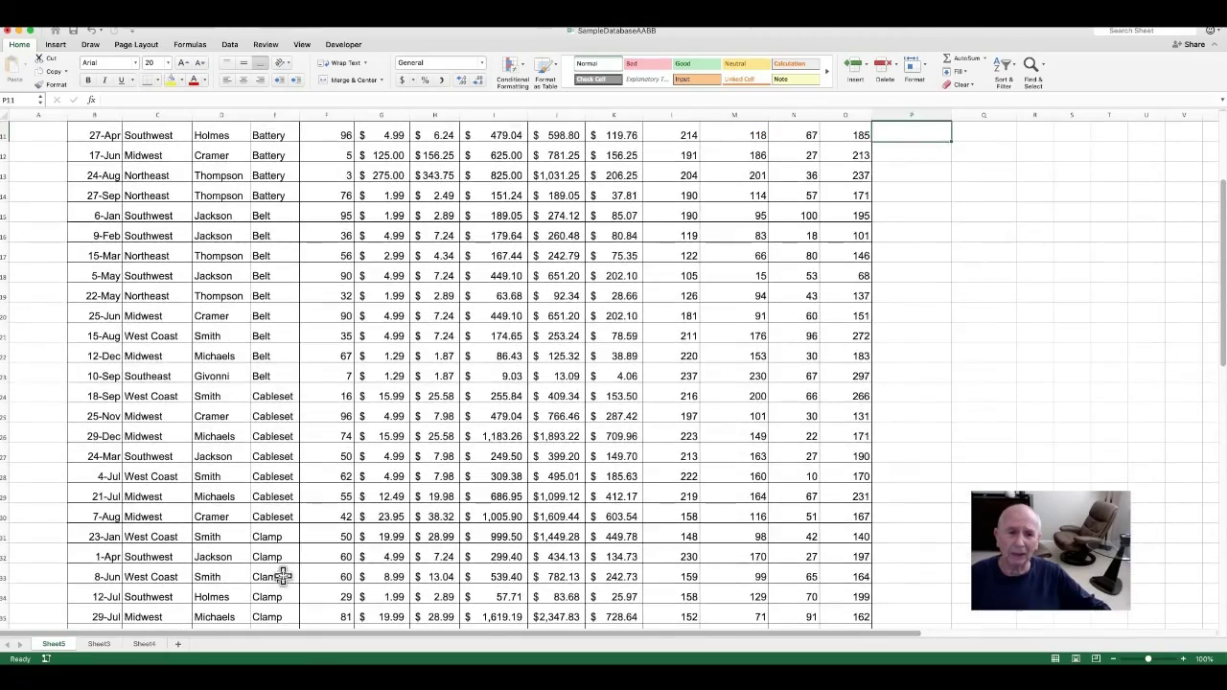
pyautogui.scroll(1, 803, 303)
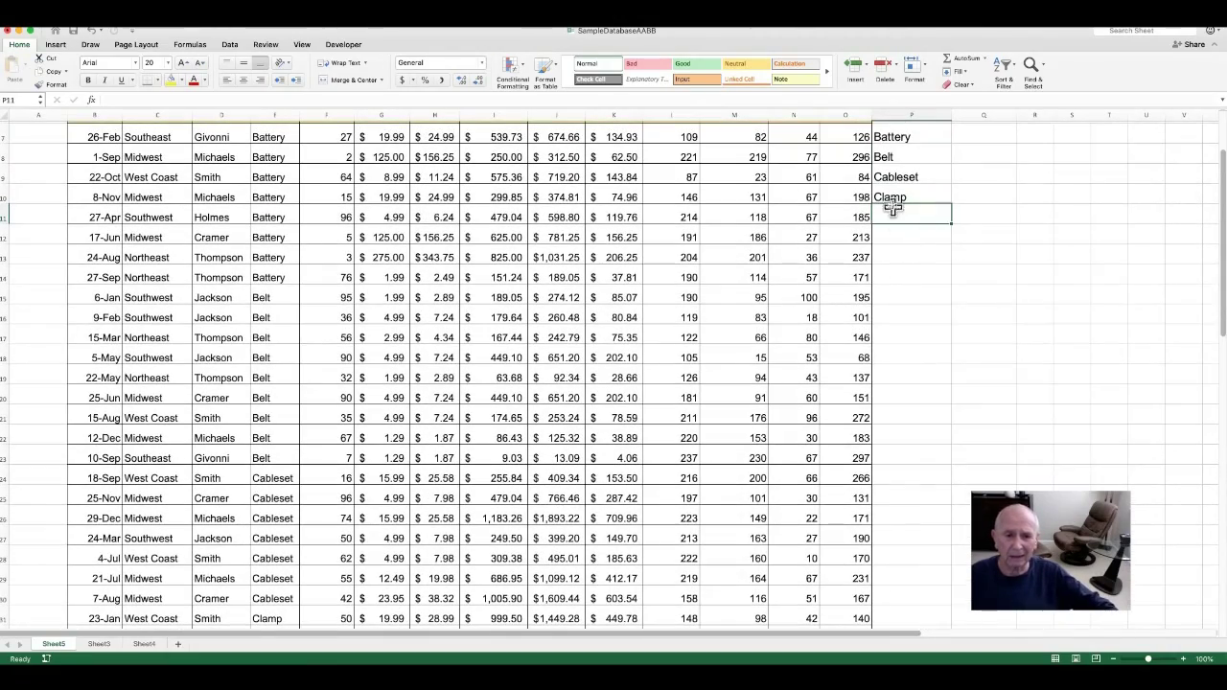
pyautogui.write('=')
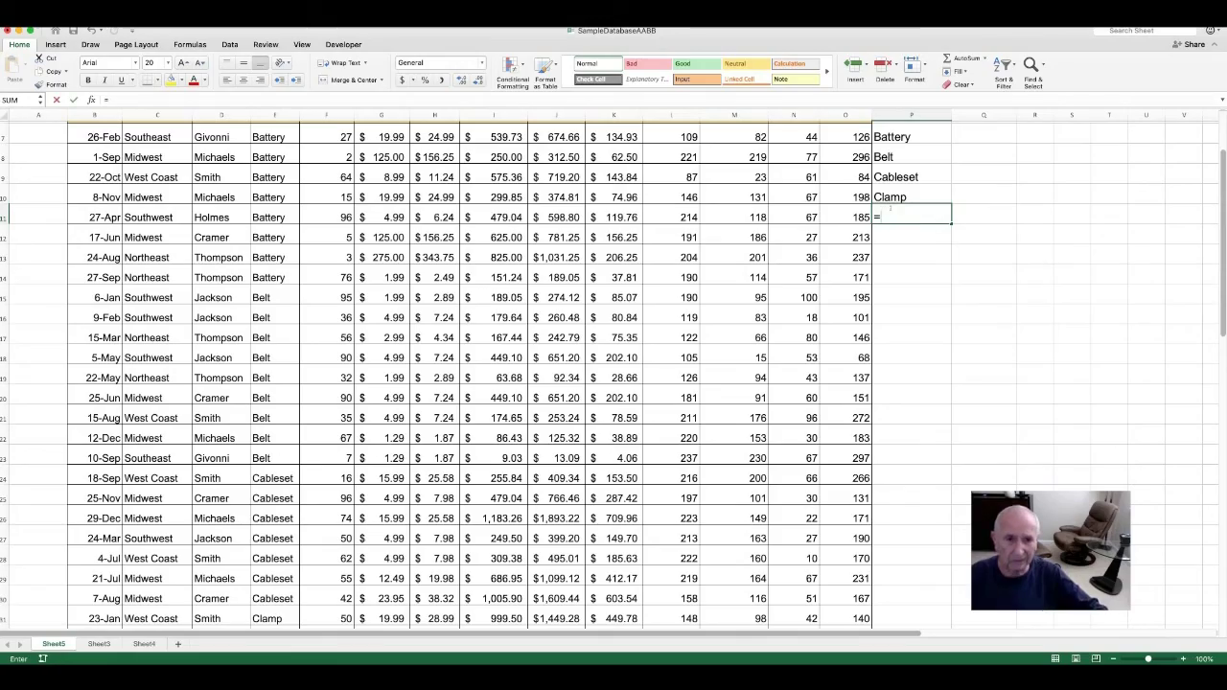
pyautogui.scroll(-7, 343, 431)
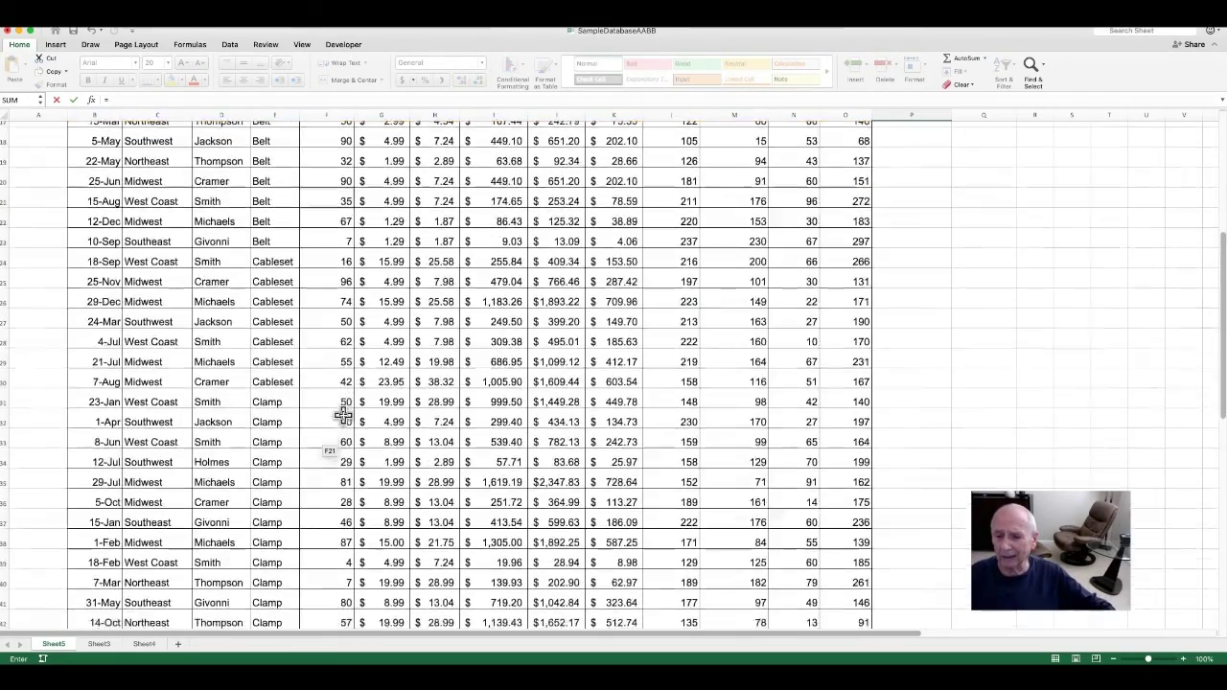
pyautogui.scroll(-2, 343, 414)
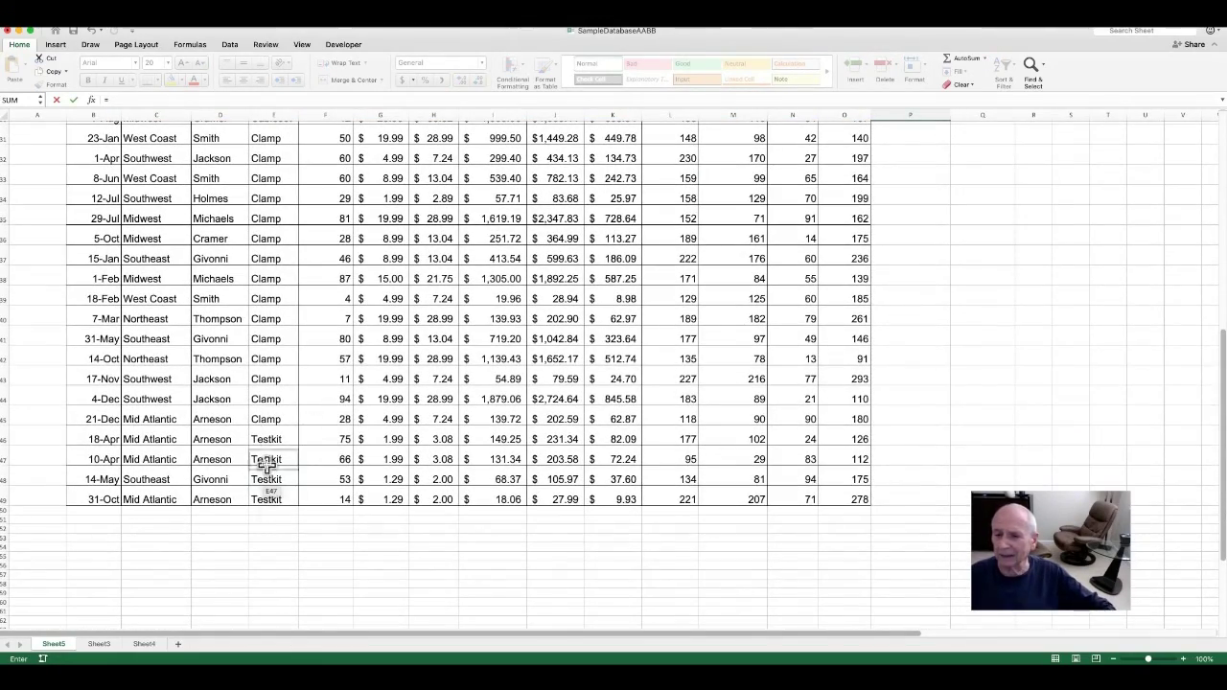
pyautogui.click(266, 441)
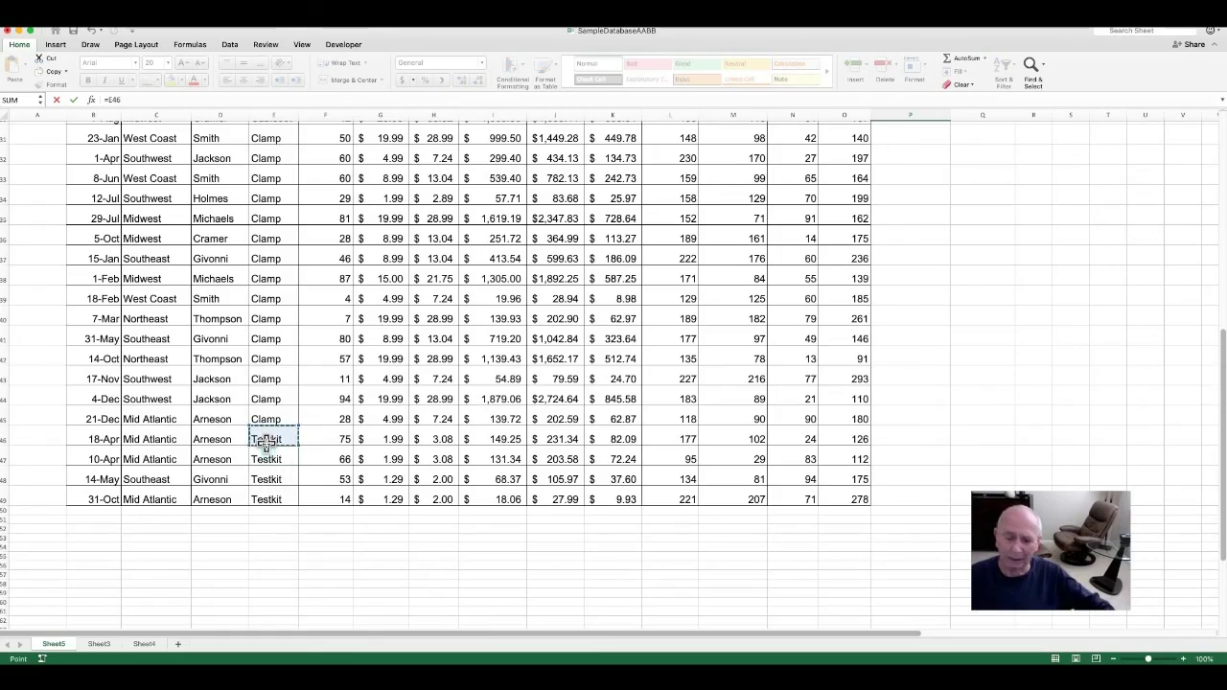
pyautogui.press('Return')
pyautogui.scroll(4, 614, 374)
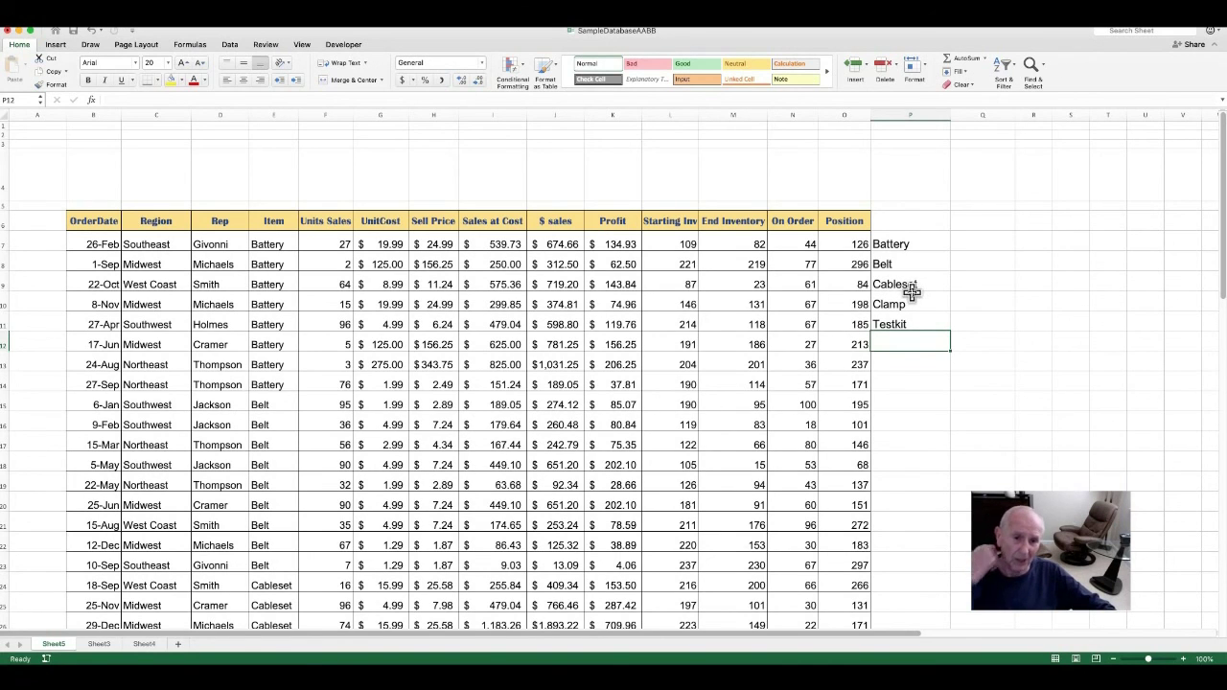
# - Total the Units Sales of all Battery rows in Q7, beside the Battery label, with =SUM(F7:F14)
pyautogui.hscroll(1, 964, 243)
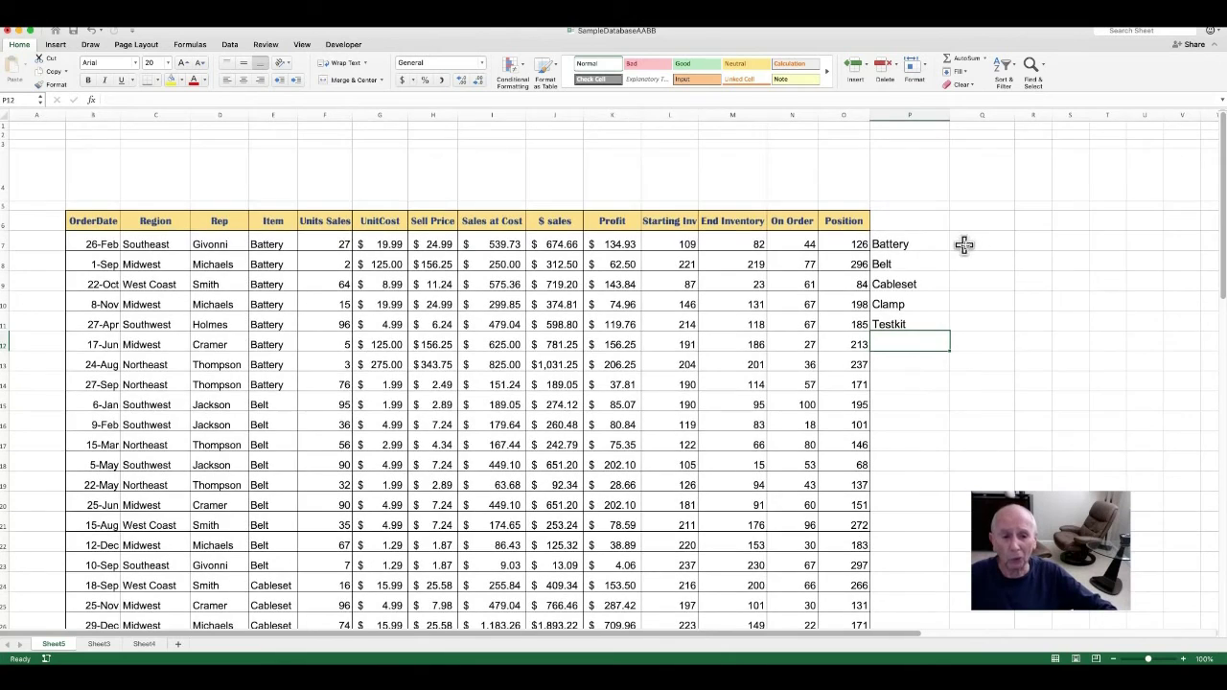
pyautogui.click(969, 241)
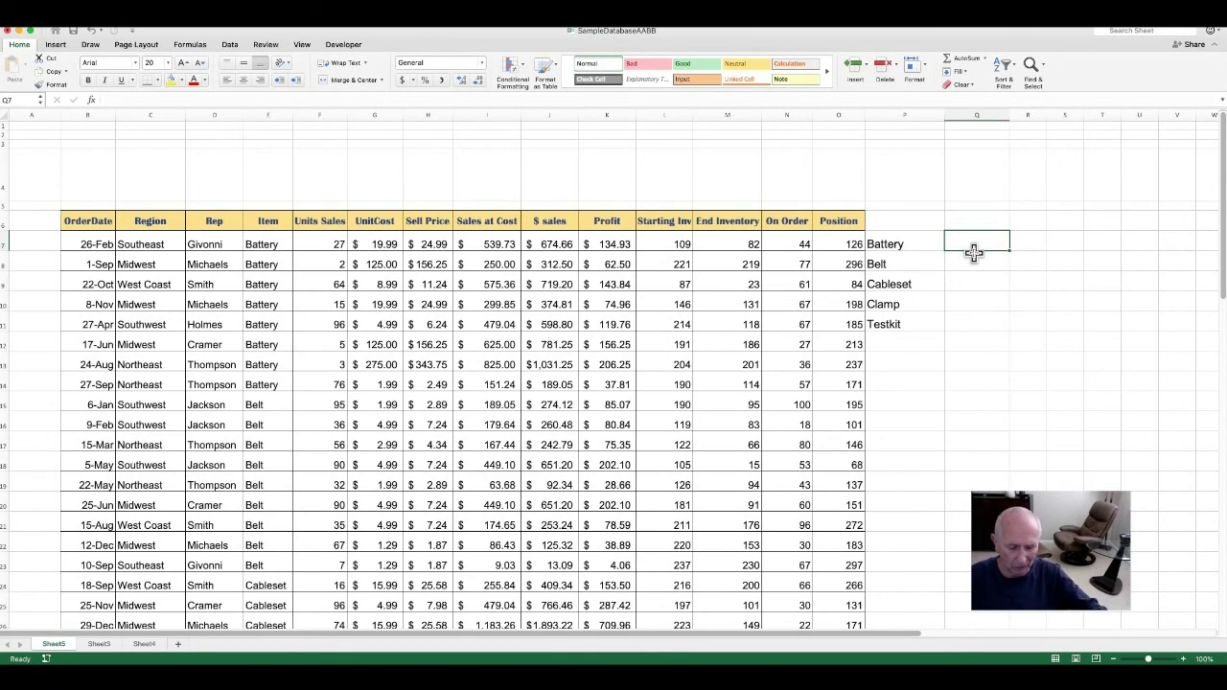
pyautogui.write('=')
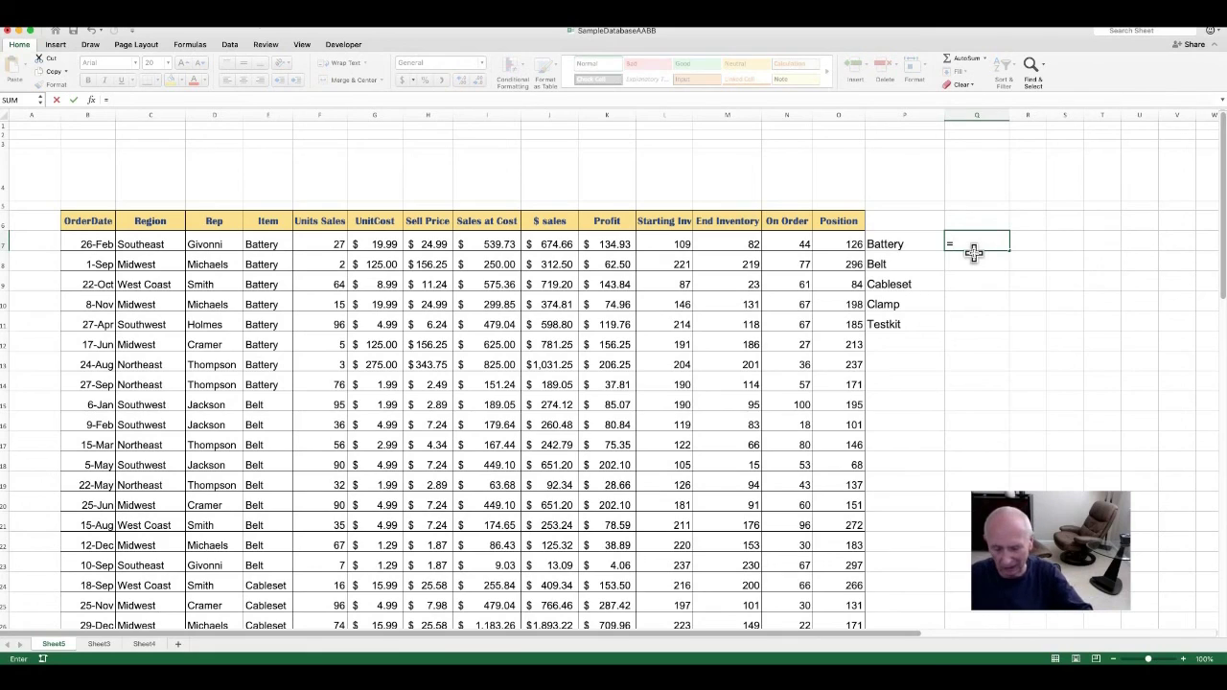
pyautogui.write('su')
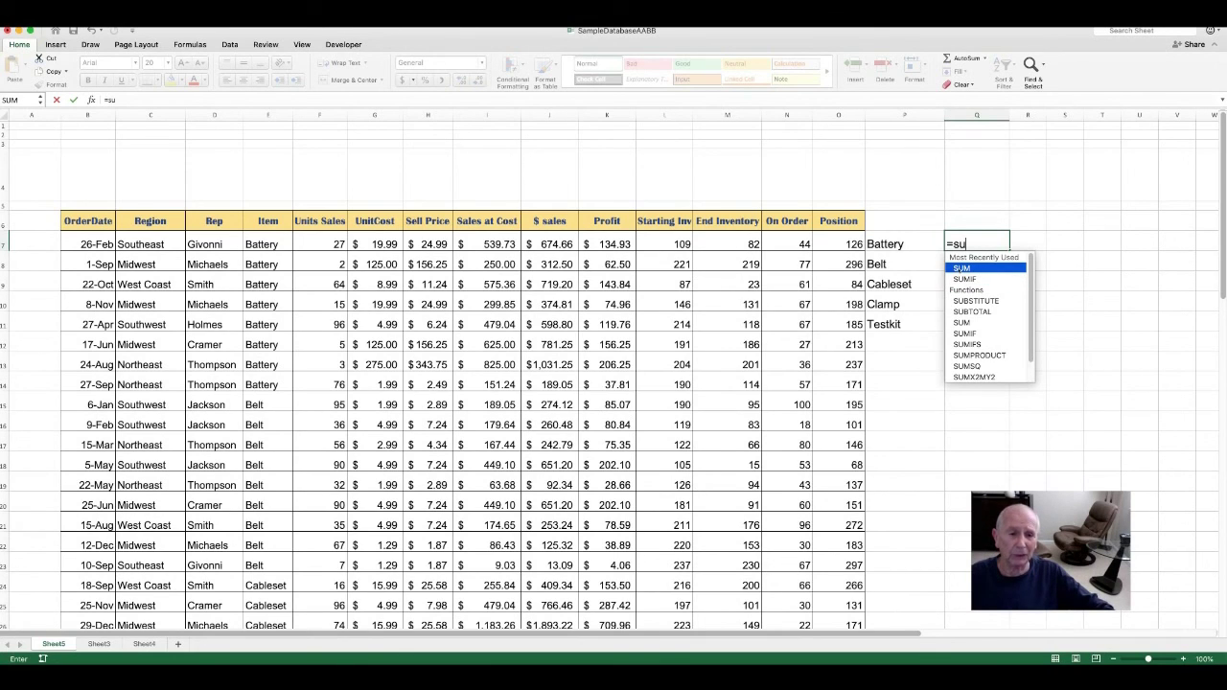
pyautogui.doubleClick(961, 268)
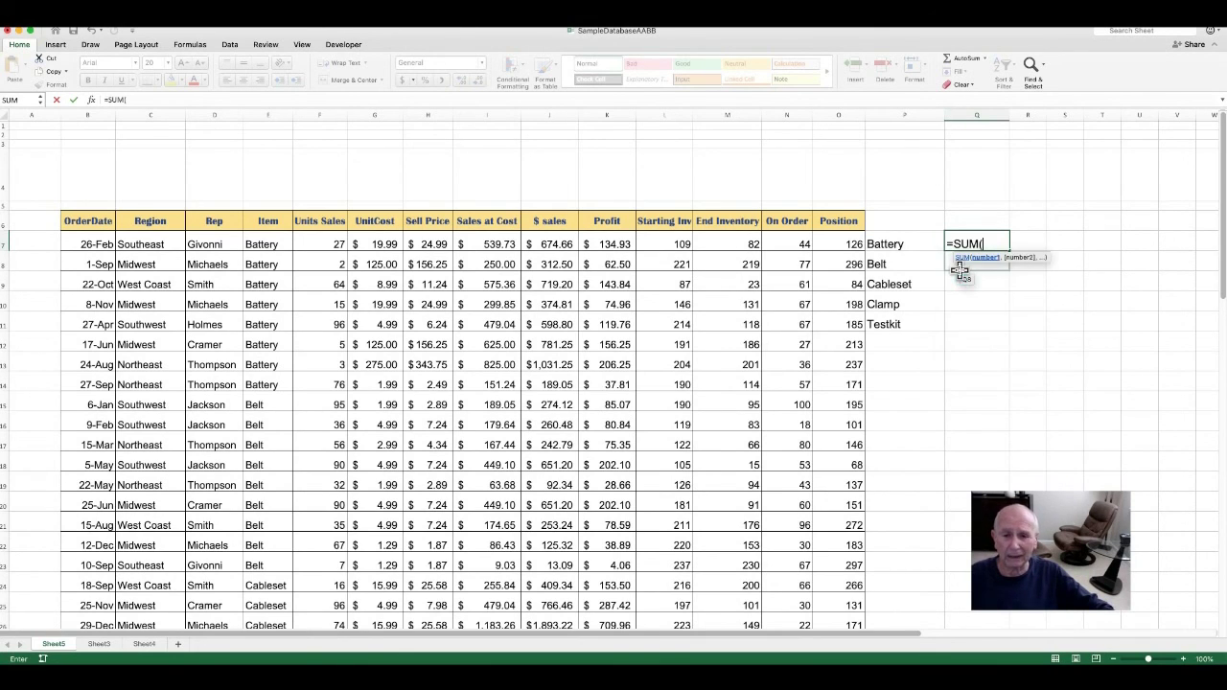
pyautogui.click(319, 243)
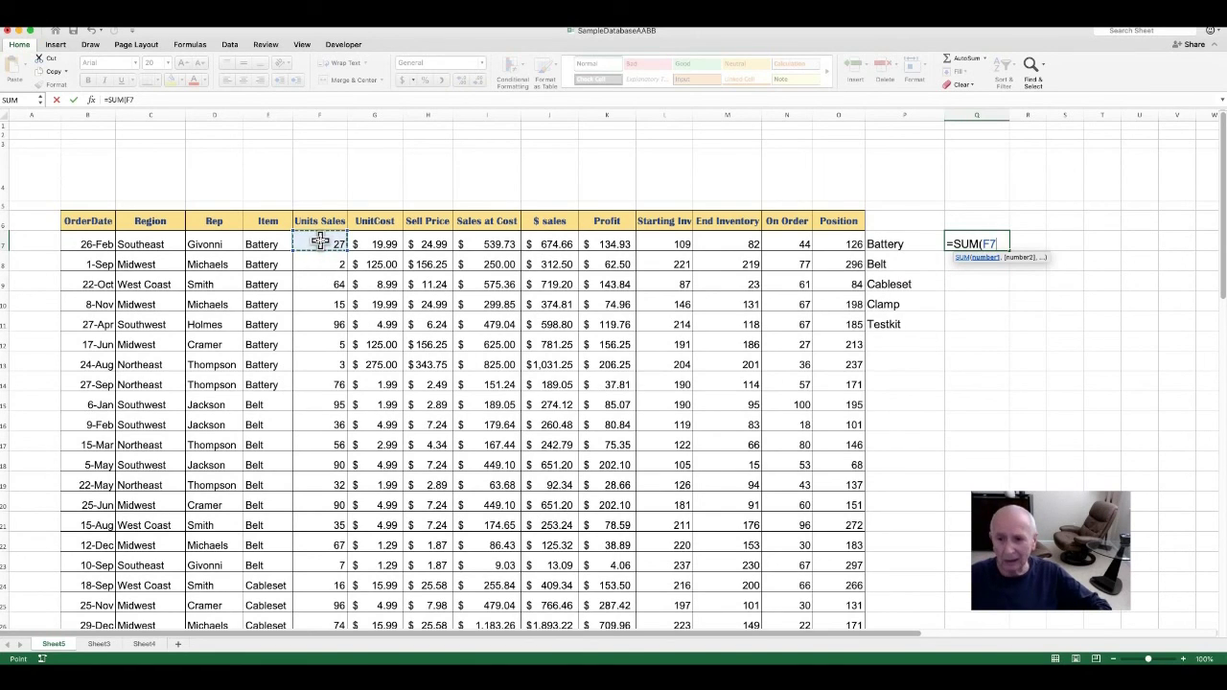
pyautogui.hotkey('shift', 'Down')
pyautogui.hotkey('shift', 'Down')
pyautogui.hotkey('shift', 'Down')
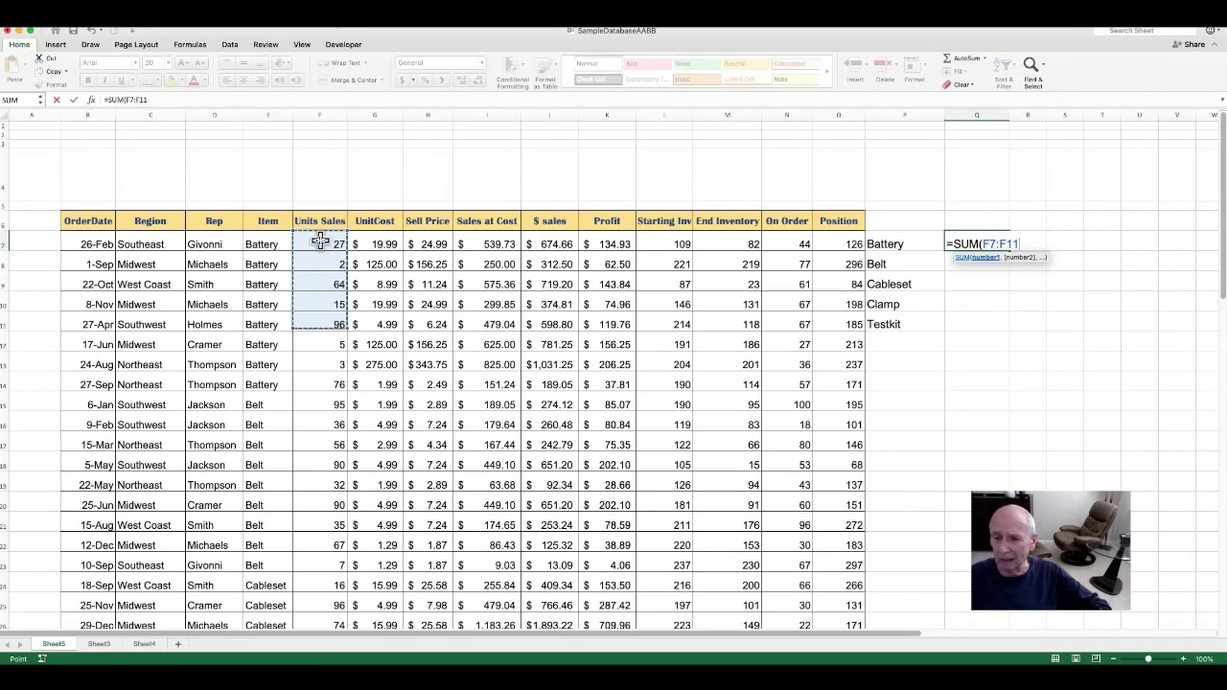
pyautogui.hotkey('shift', 'Down')
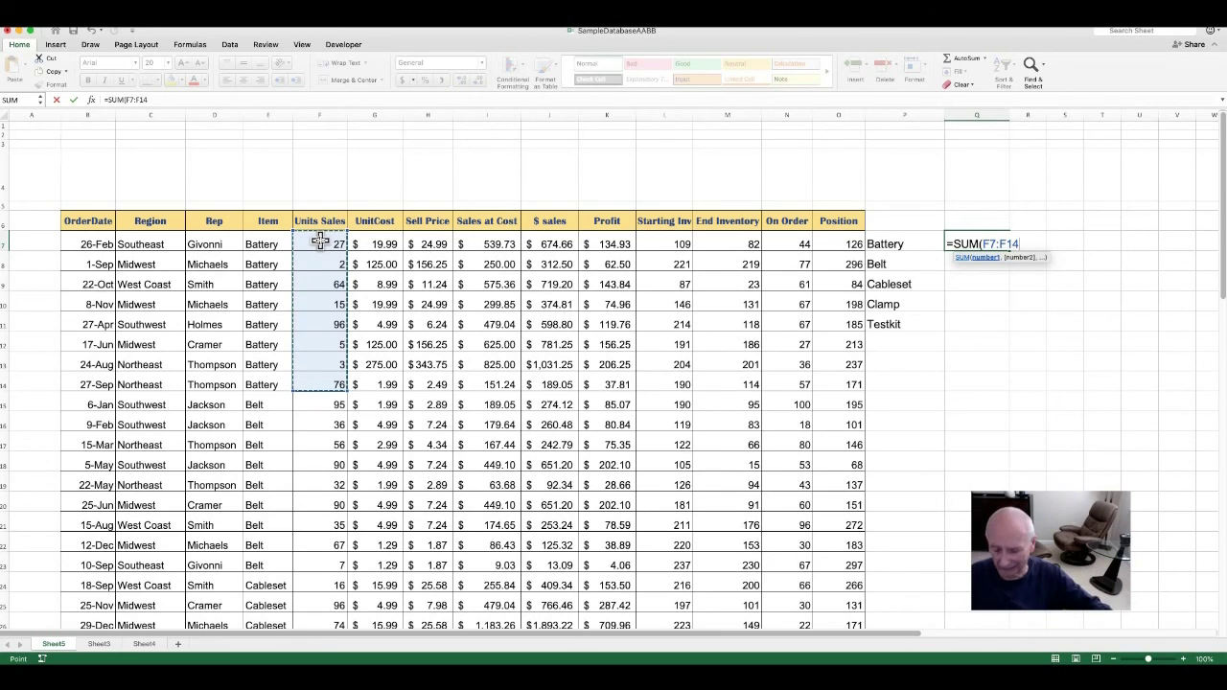
pyautogui.write(')')
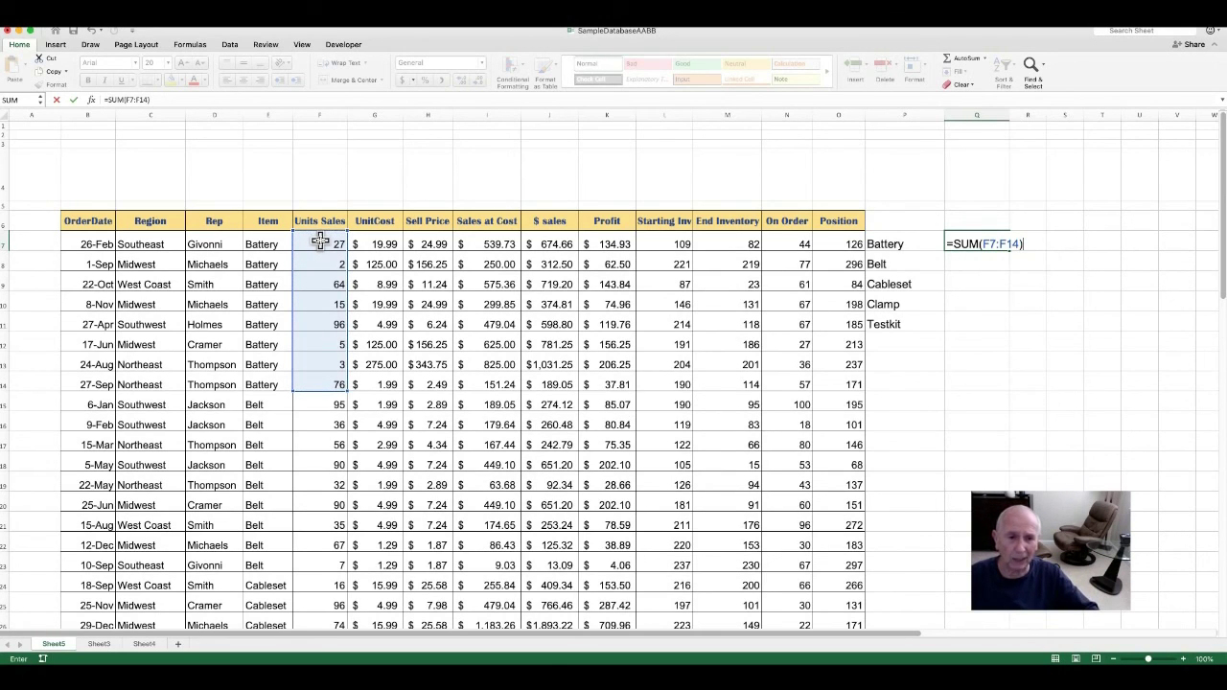
pyautogui.press('Return')
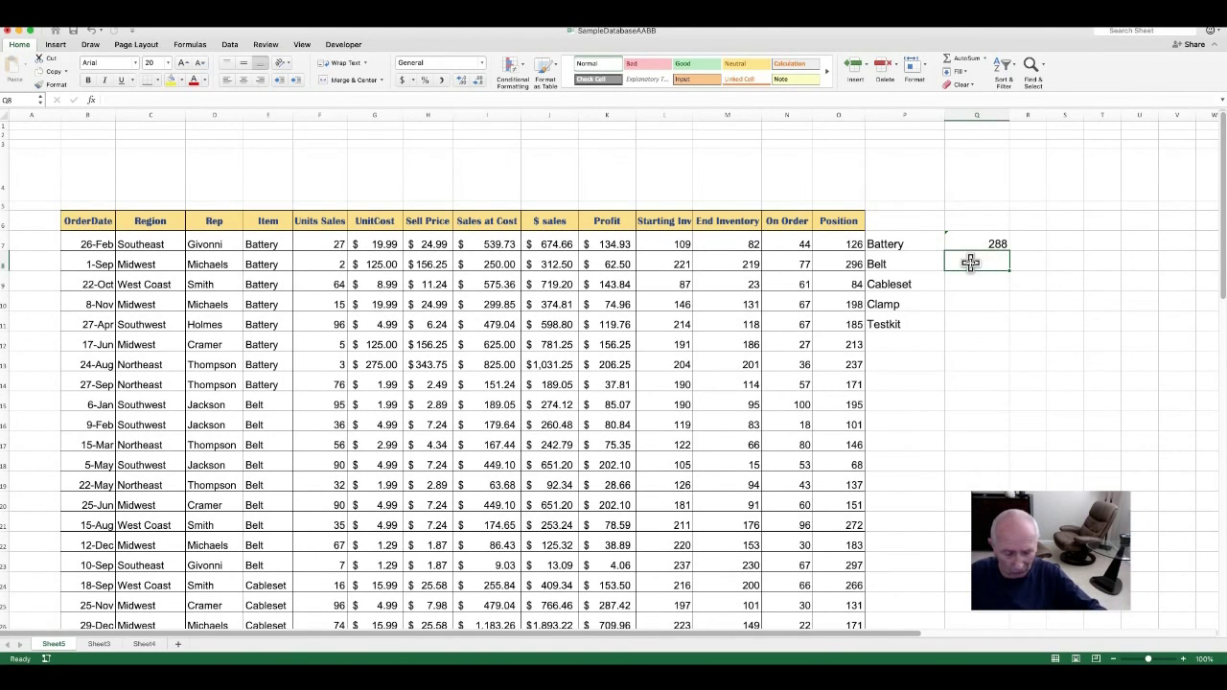
# - Total the Units Sales of all Belt rows in Q8, beside the Belt label, with =SUM(F15:F23)
pyautogui.write('=')
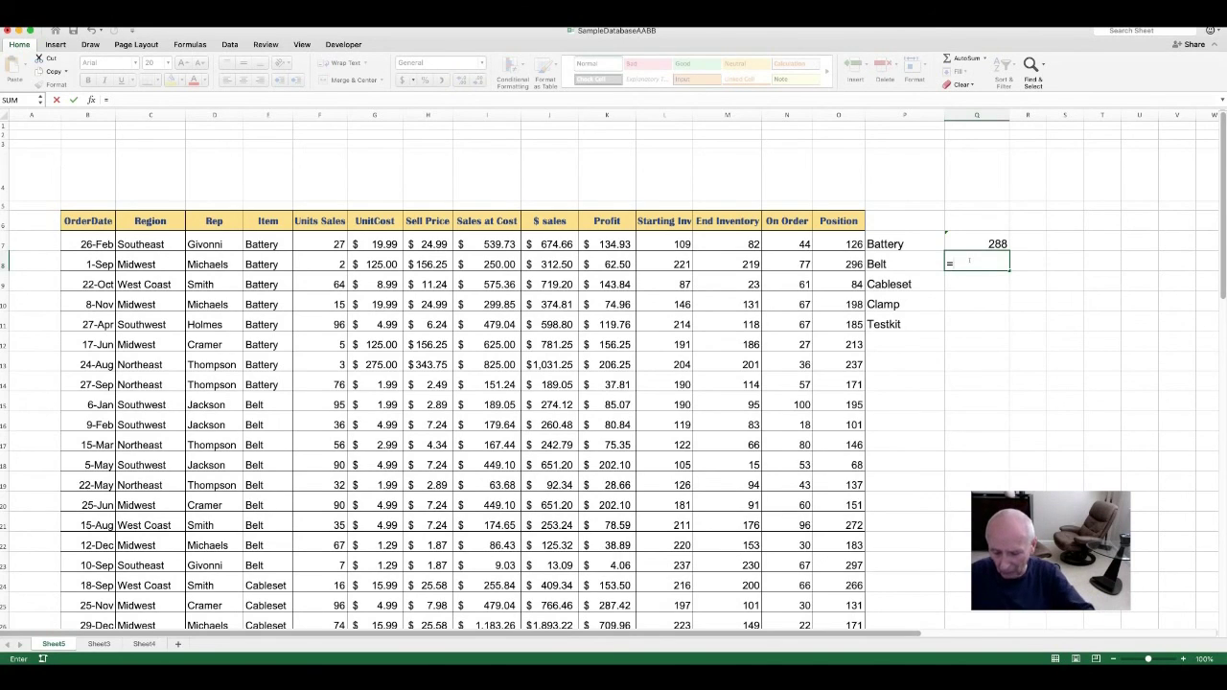
pyautogui.write('sum')
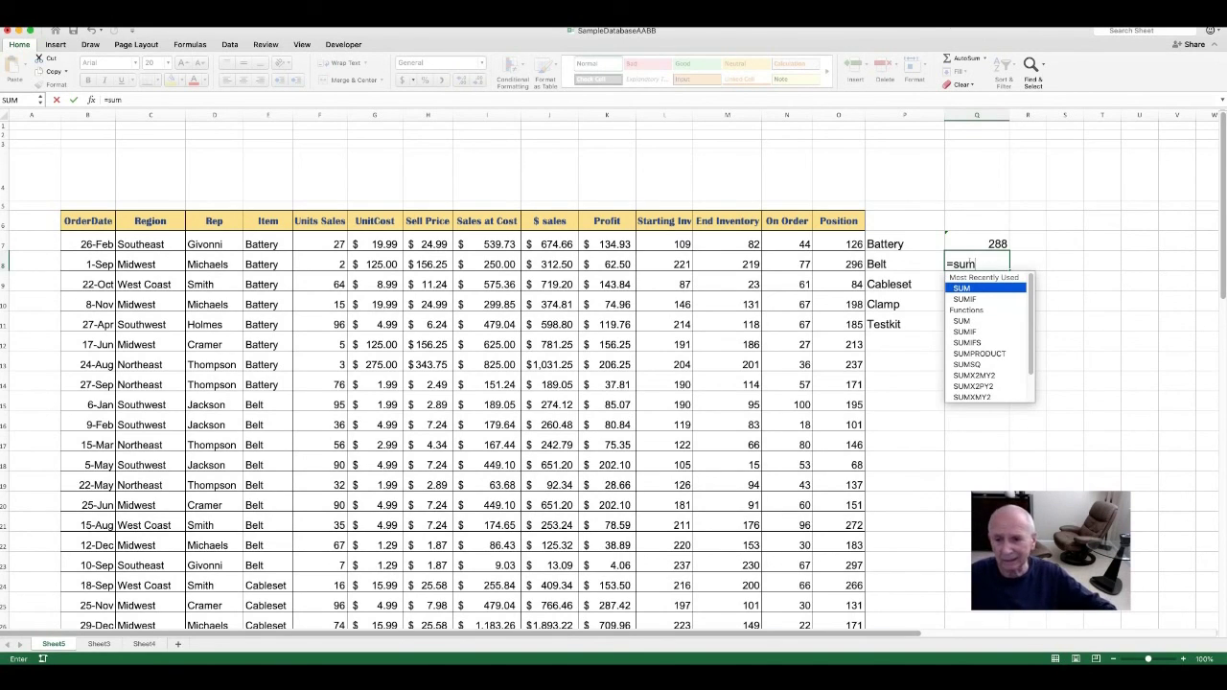
pyautogui.press('Down')
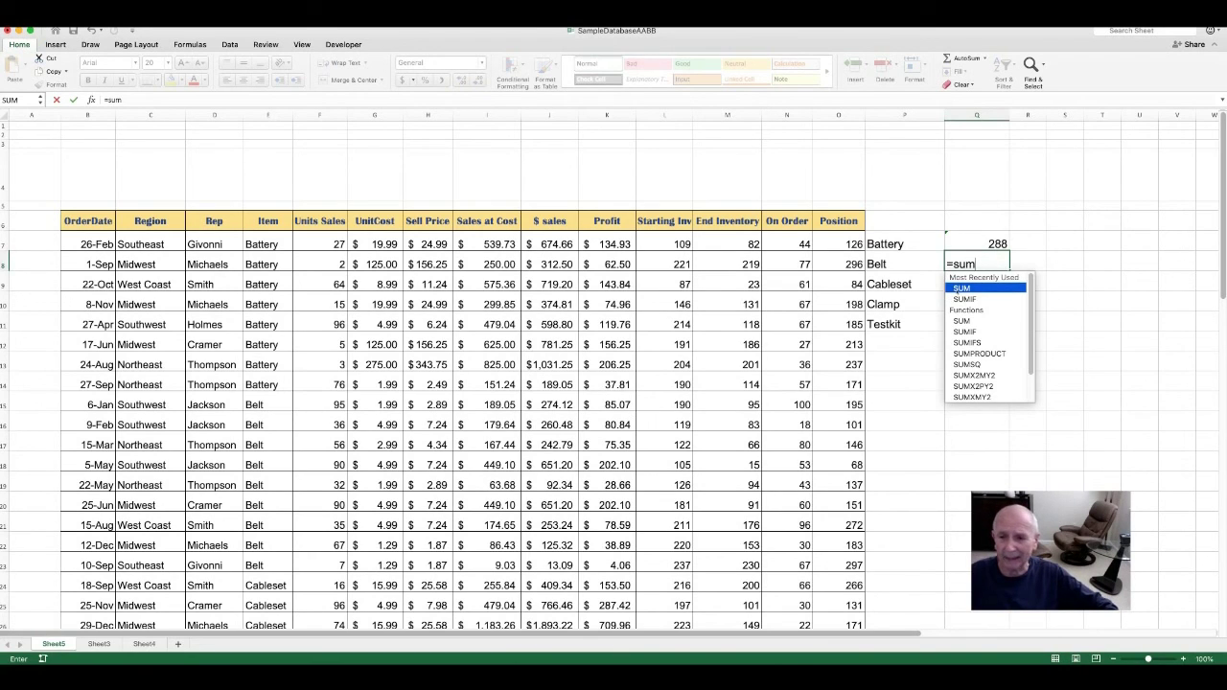
pyautogui.doubleClick(961, 288)
pyautogui.click(316, 405)
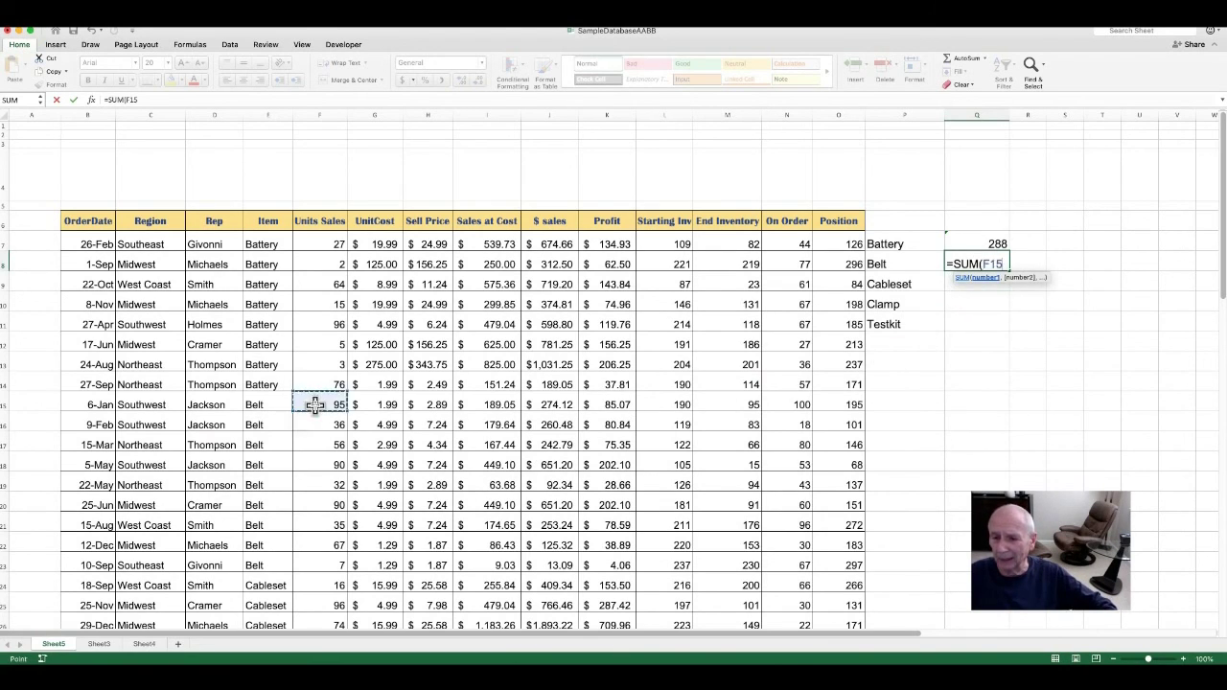
pyautogui.hotkey('shift', 'Down')
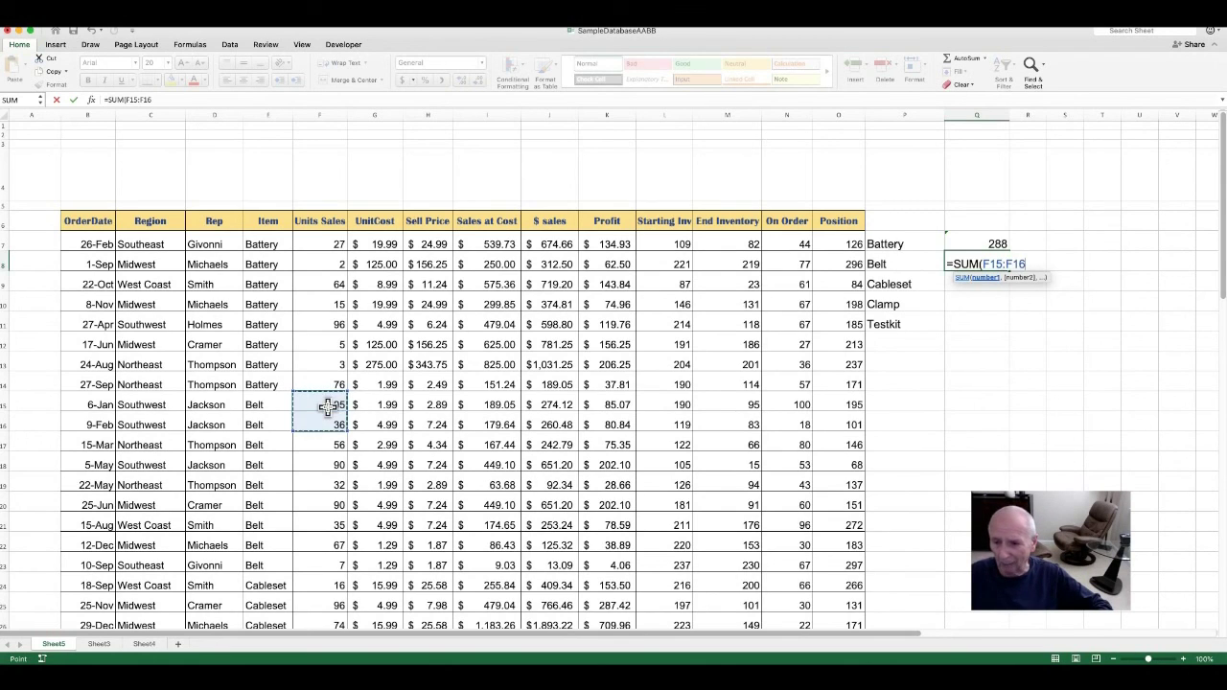
pyautogui.hotkey('shift', 'Down')
pyautogui.hotkey('shift', 'Down')
pyautogui.hotkey('shift', 'Down')
pyautogui.hotkey('shift', 'Down')
pyautogui.hotkey('shift', 'Down')
pyautogui.hotkey('shift', 'Down')
pyautogui.hotkey('shift', 'Down')
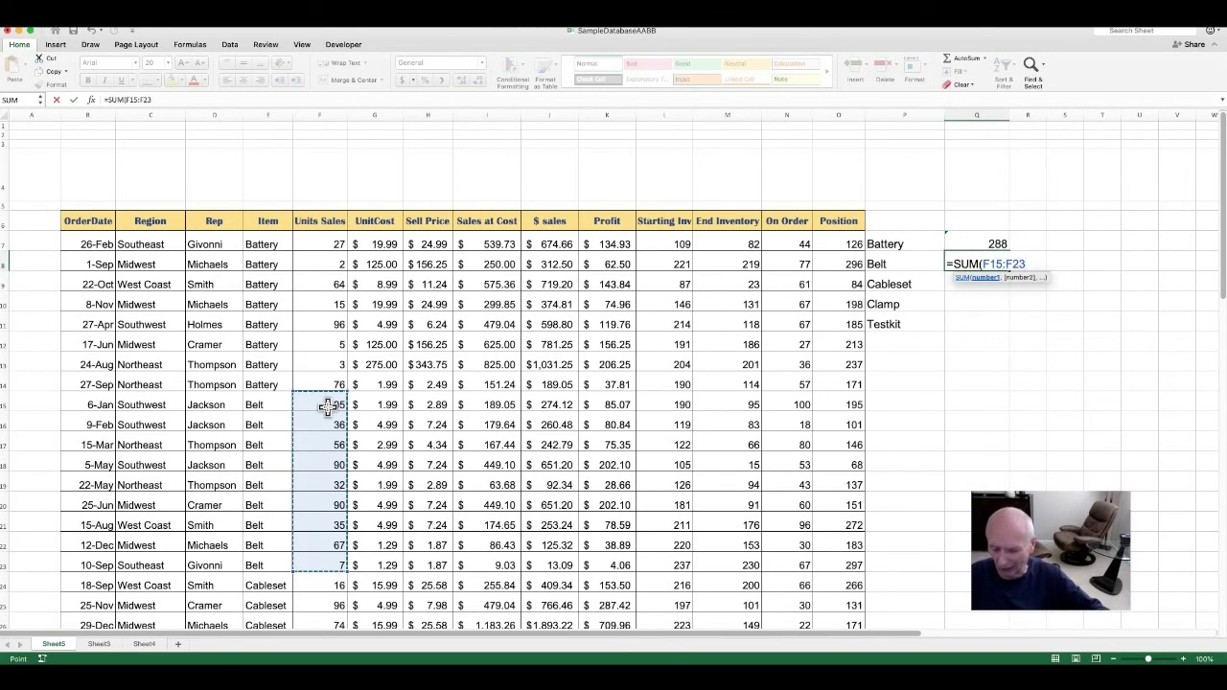
pyautogui.write(')')
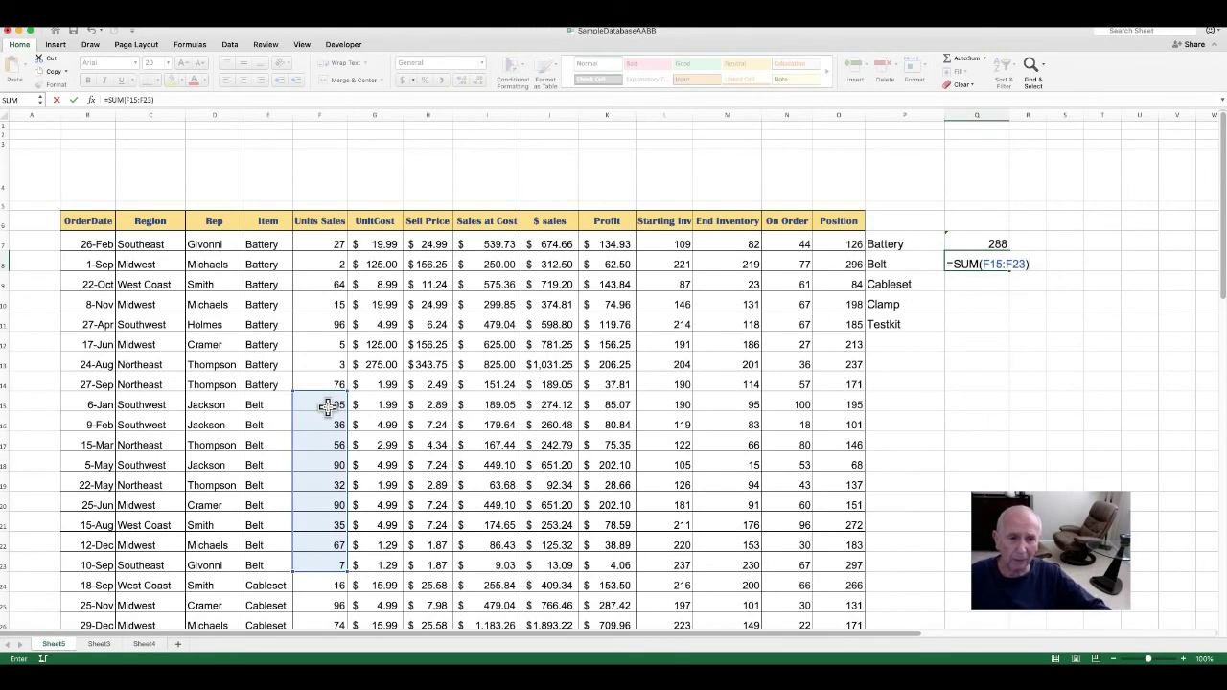
pyautogui.press('Return')
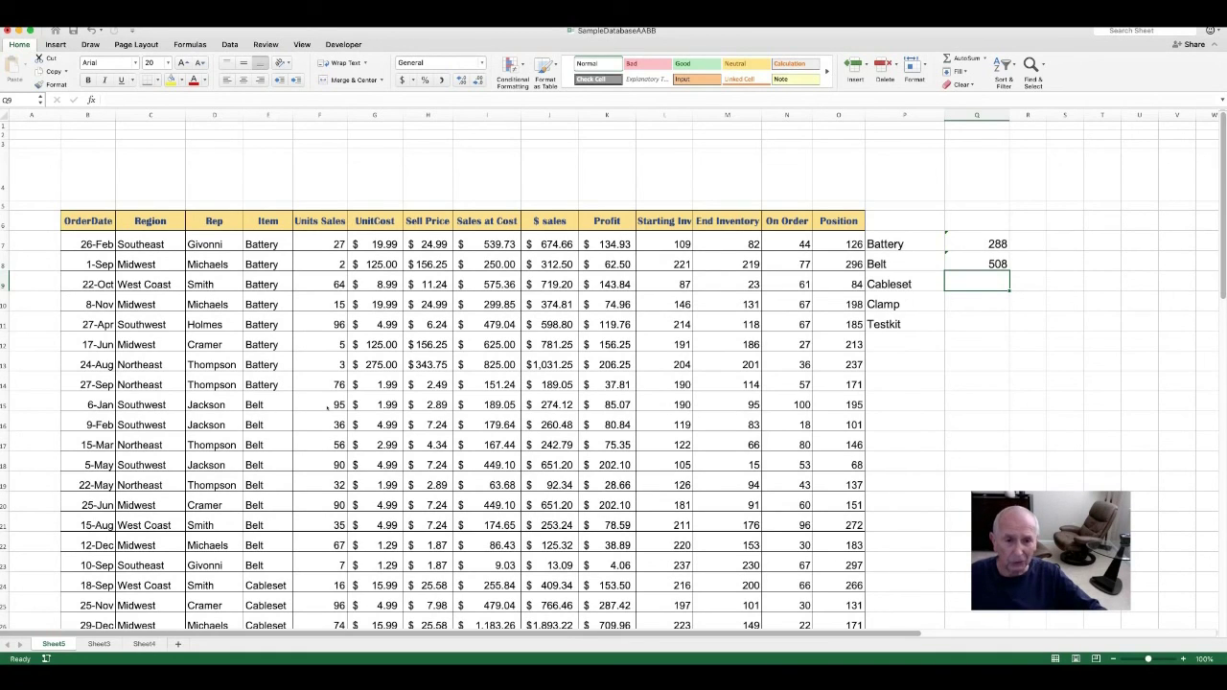
# - Try to total the Cableset rows in Q9 by summing the Item column cells with =SUM(E24:E30)
pyautogui.write('=sum')
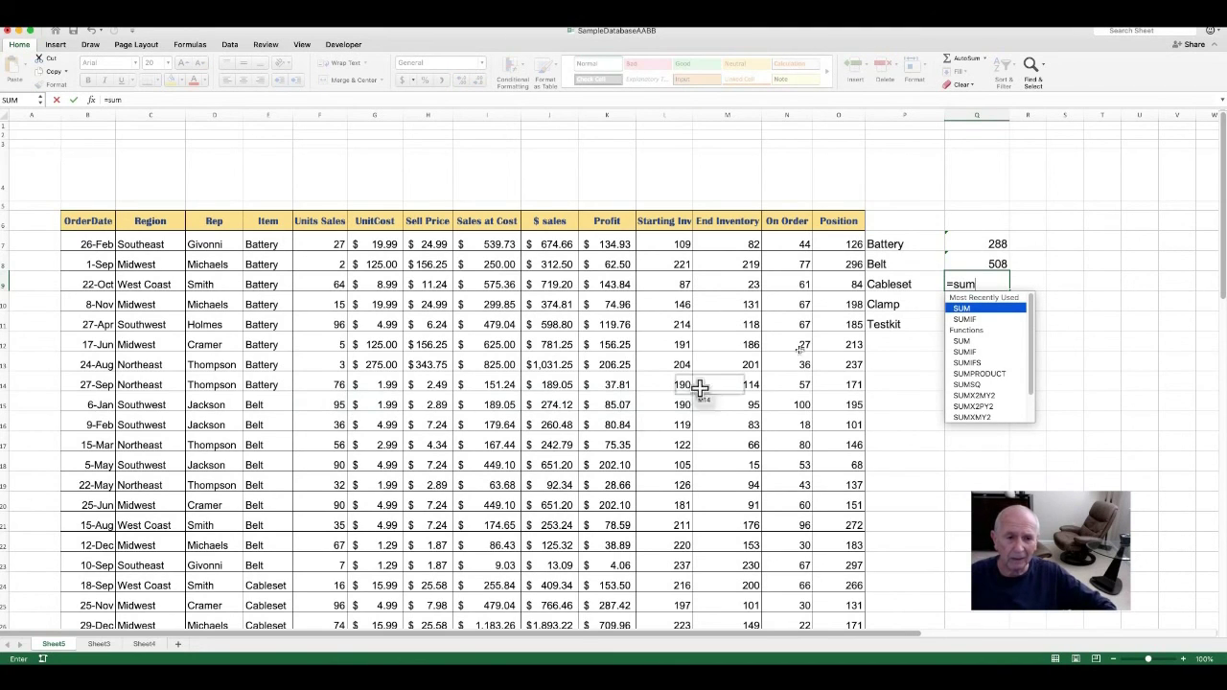
pyautogui.write('(')
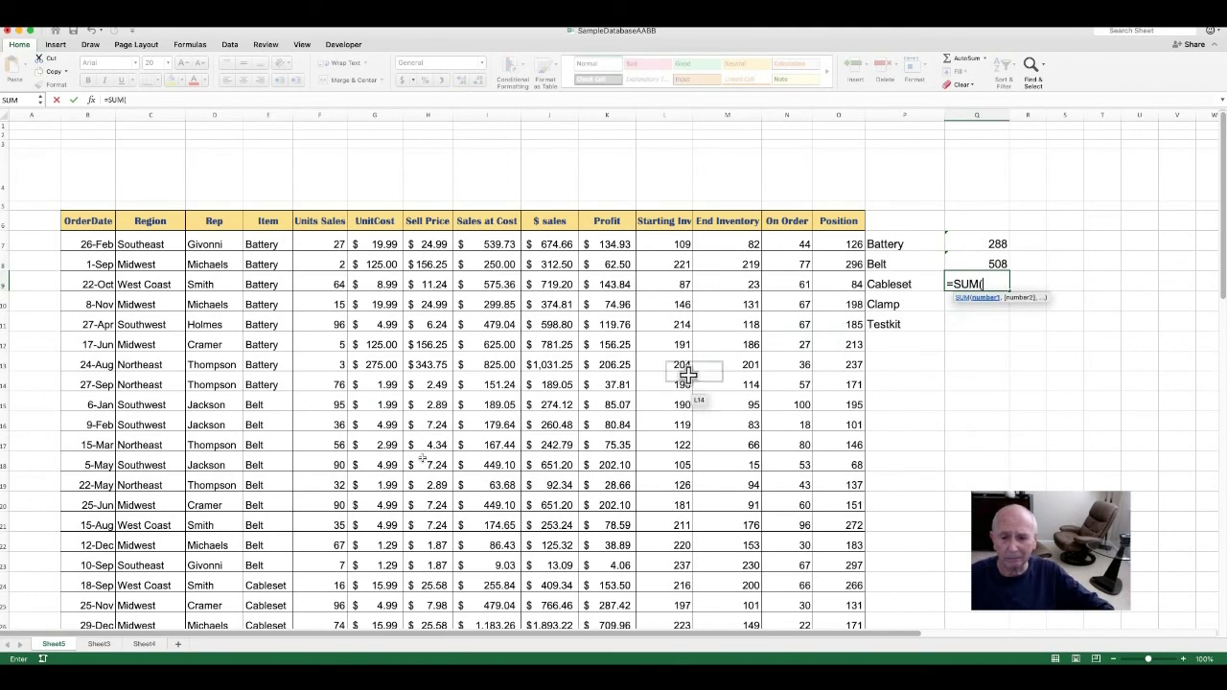
pyautogui.click(276, 585)
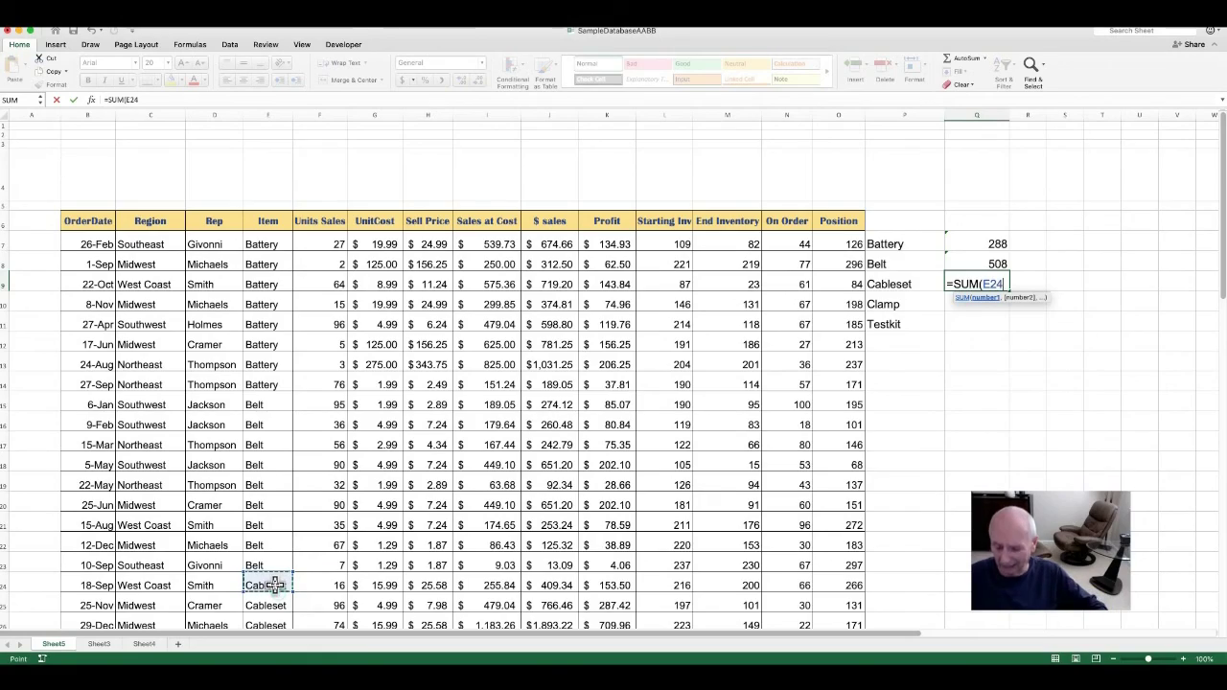
pyautogui.hotkey('shift', 'Down')
pyautogui.hotkey('shift', 'Down')
pyautogui.hotkey('shift', 'Down')
pyautogui.hotkey('shift', 'Down')
pyautogui.hotkey('shift', 'Down')
pyautogui.hotkey('shift', 'Down')
pyautogui.hotkey('shift', 'Down')
pyautogui.hotkey('shift', 'Down')
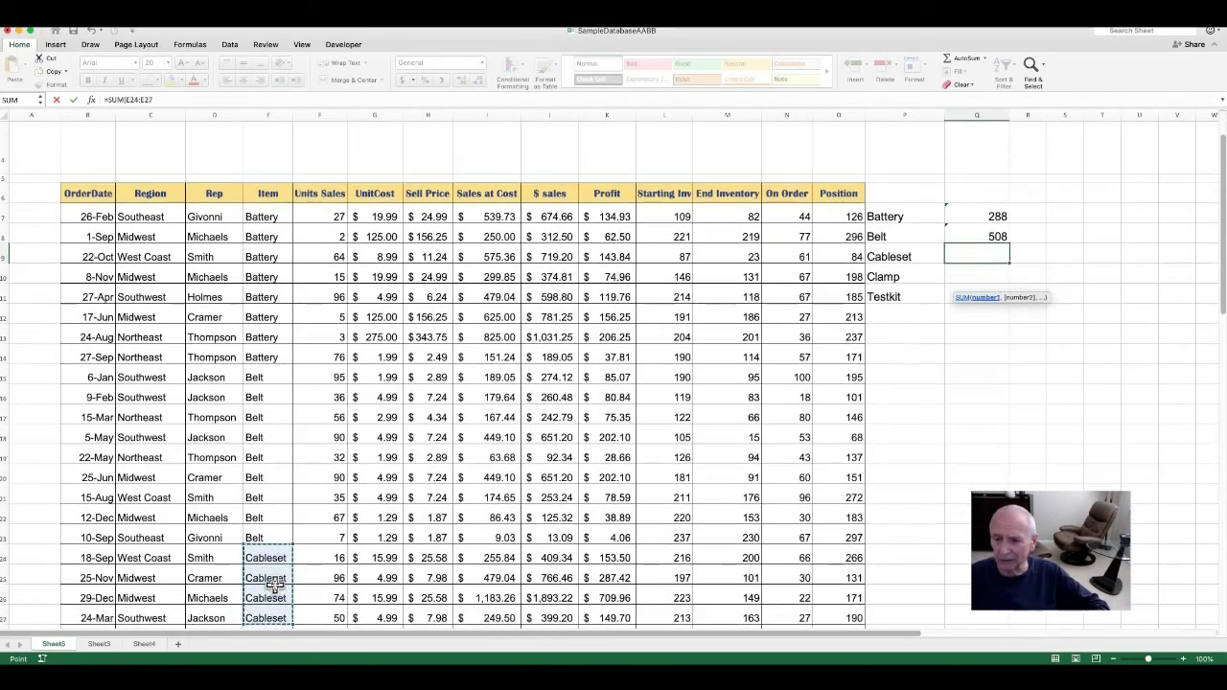
pyautogui.hotkey('shift', 'Up')
pyautogui.hotkey('shift', 'Up')
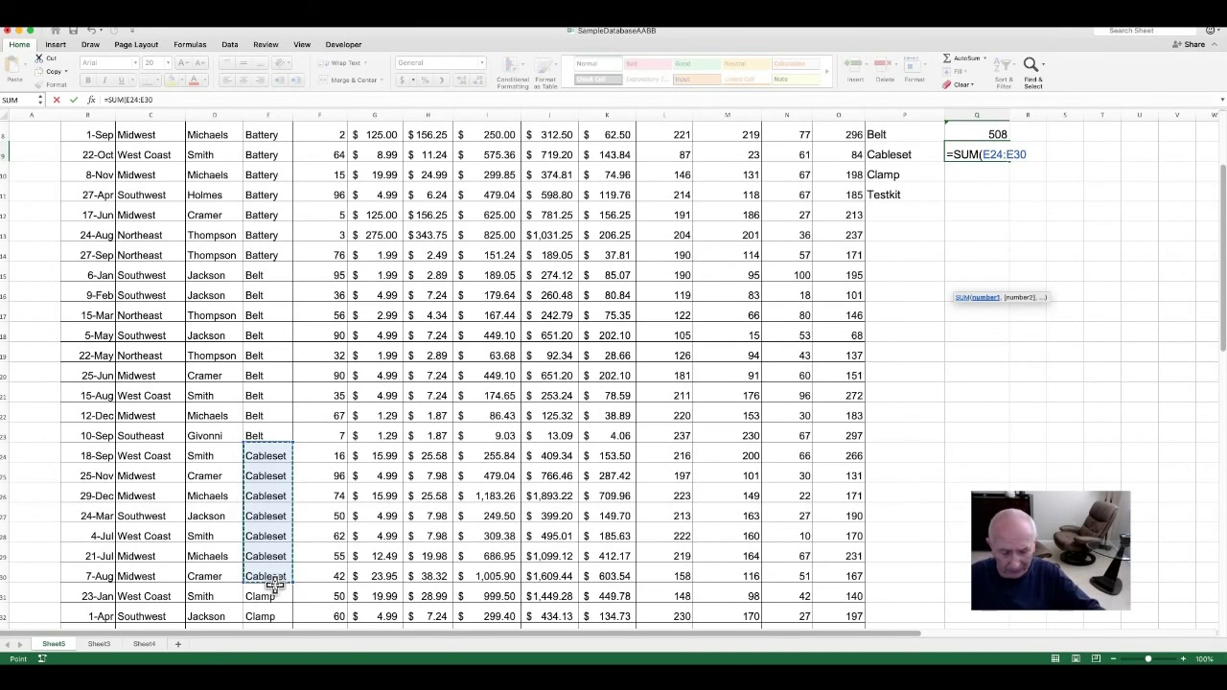
pyautogui.press('Return')
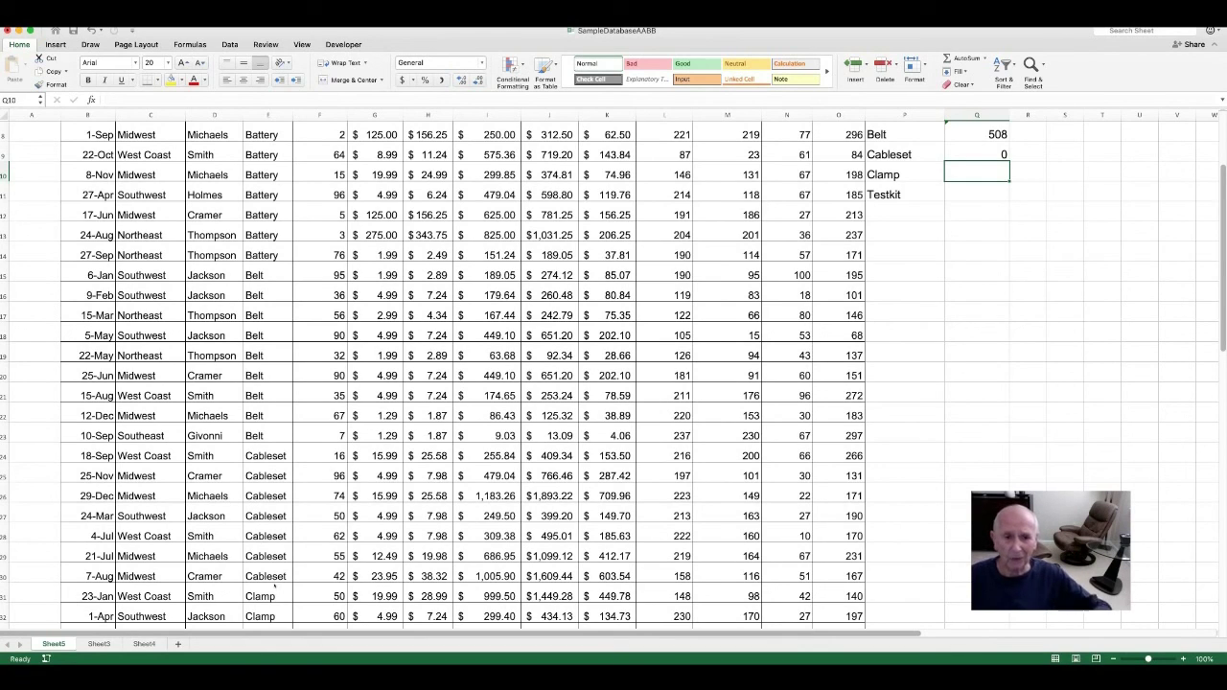
# - Replace the formula in Q9 with =SUM(F24:F30) to total the Units Sales of all Cableset rows
pyautogui.press('Up')
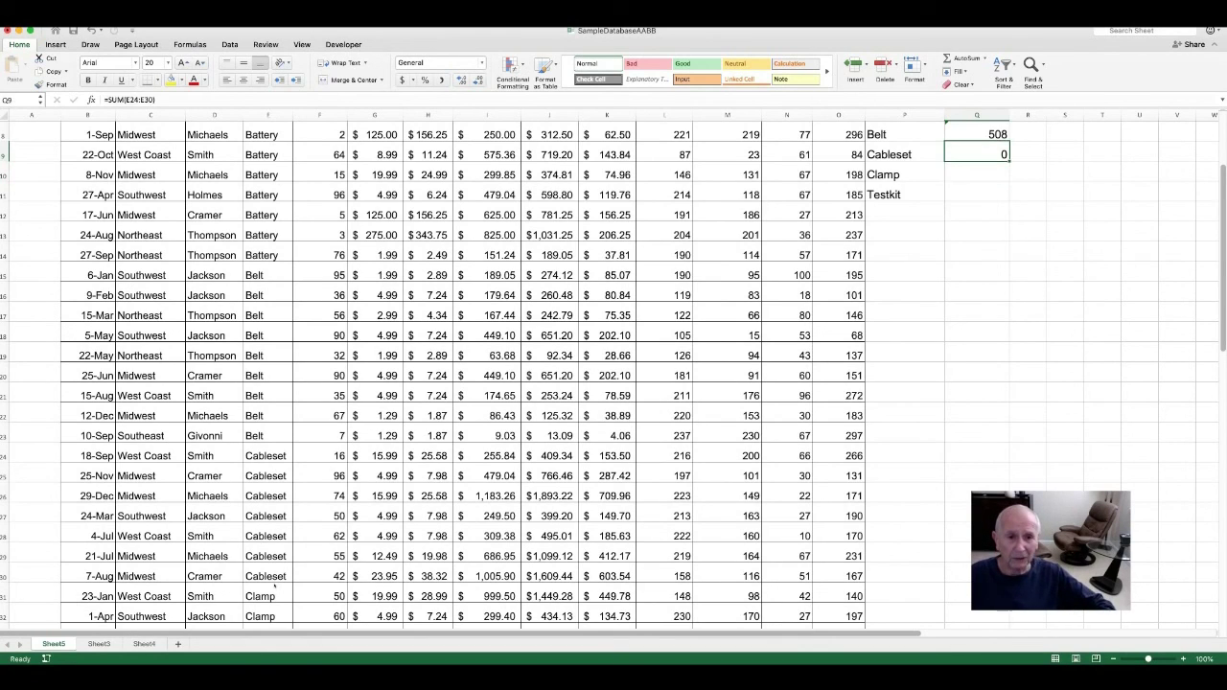
pyautogui.write('=')
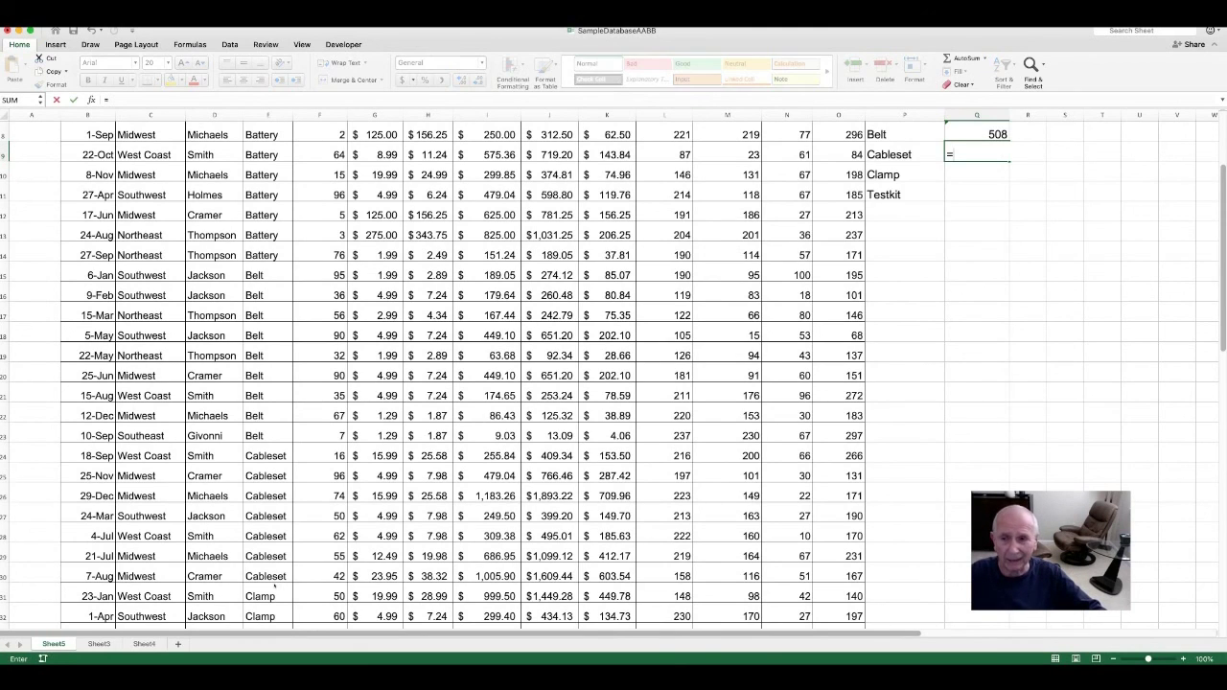
pyautogui.write('sum')
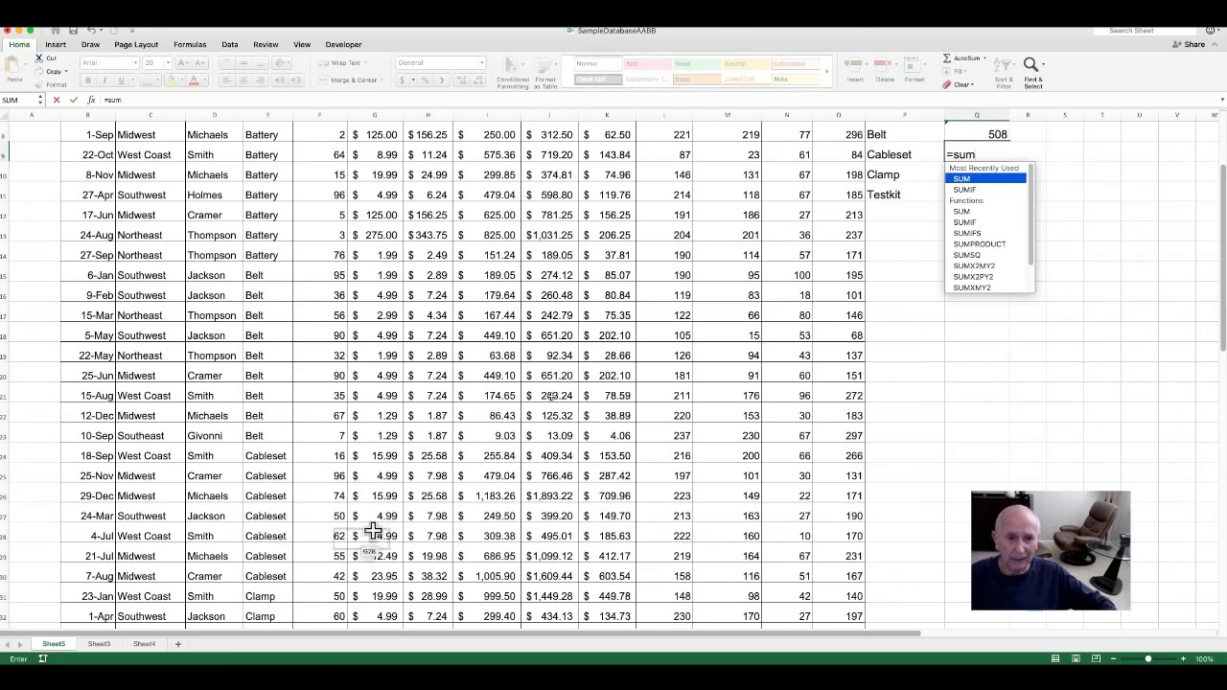
pyautogui.doubleClick(961, 178)
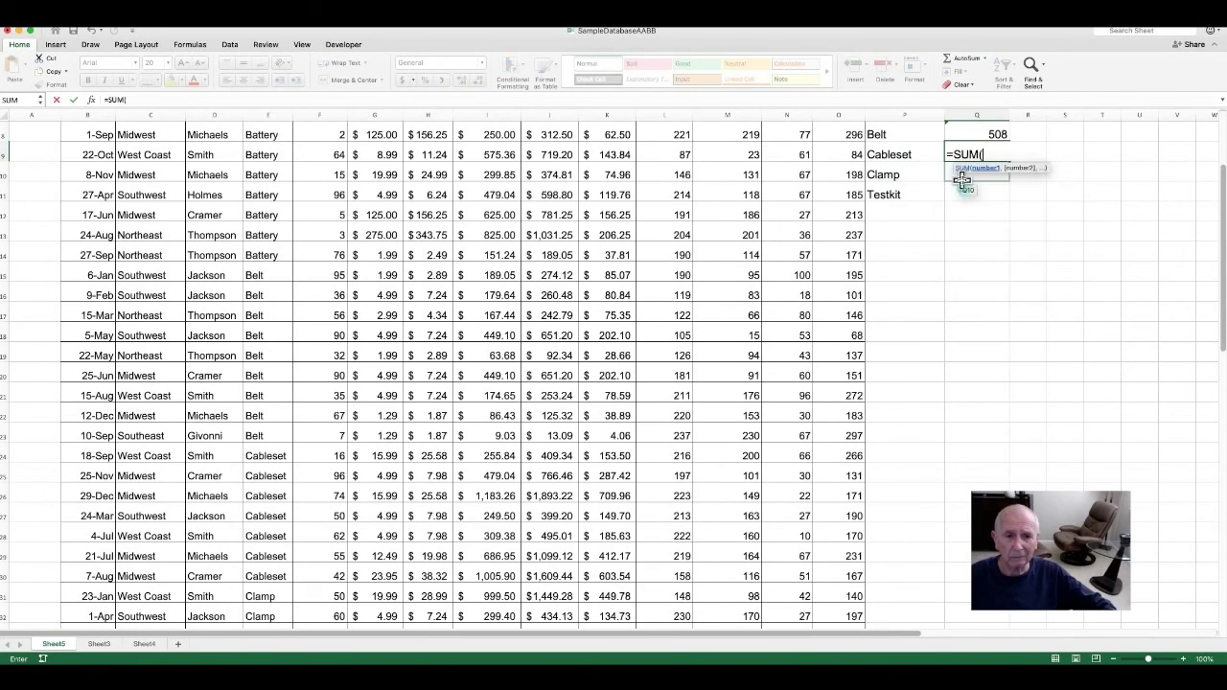
pyautogui.click(317, 457)
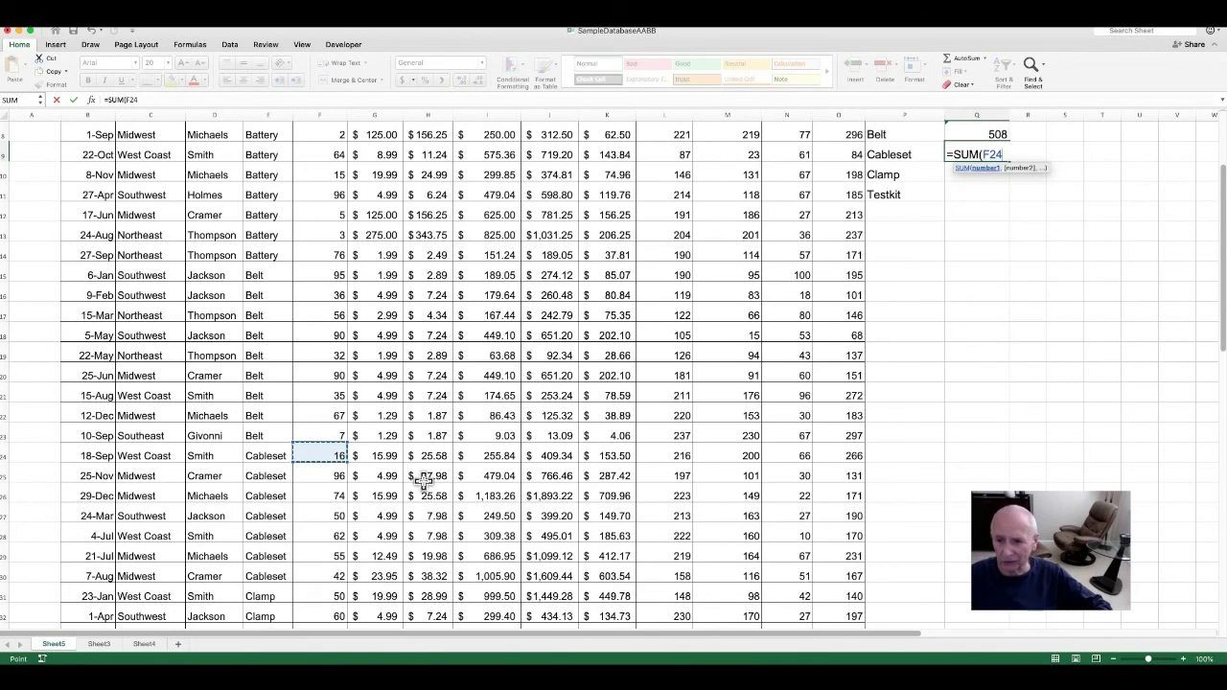
pyautogui.hotkey('shift', 'Down')
pyautogui.hotkey('shift', 'Down')
pyautogui.hotkey('shift', 'Down')
pyautogui.hotkey('shift', 'Down')
pyautogui.hotkey('shift', 'Down')
pyautogui.hotkey('shift', 'Down')
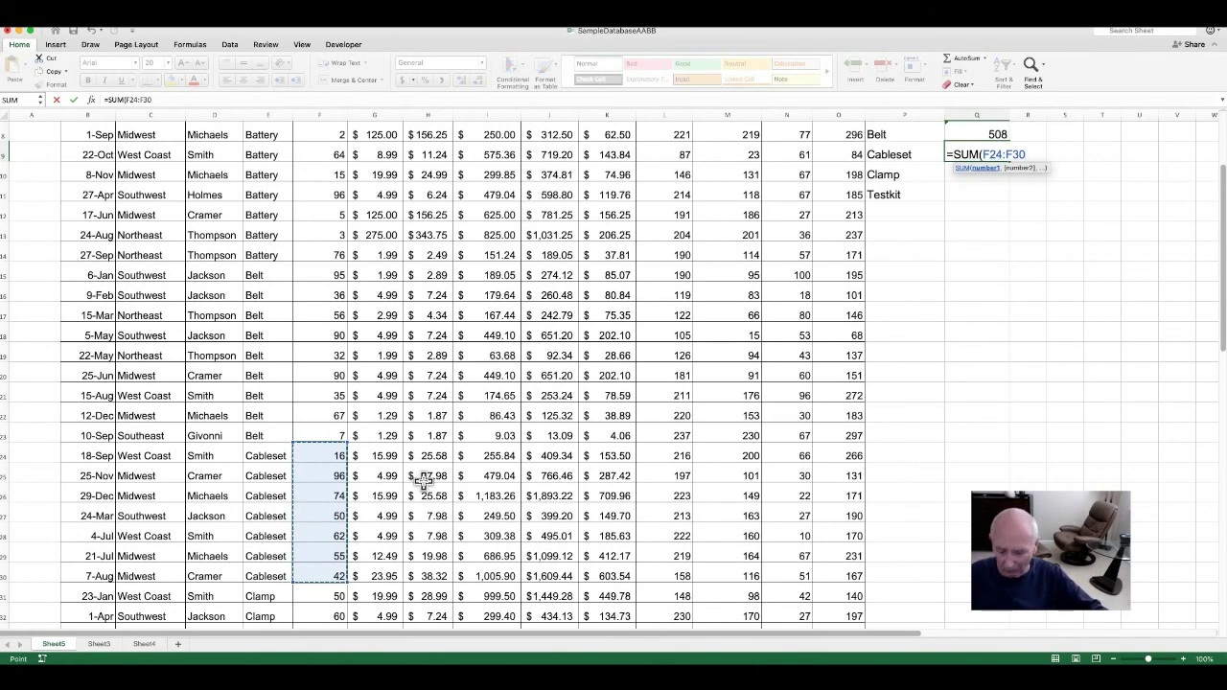
pyautogui.write(')')
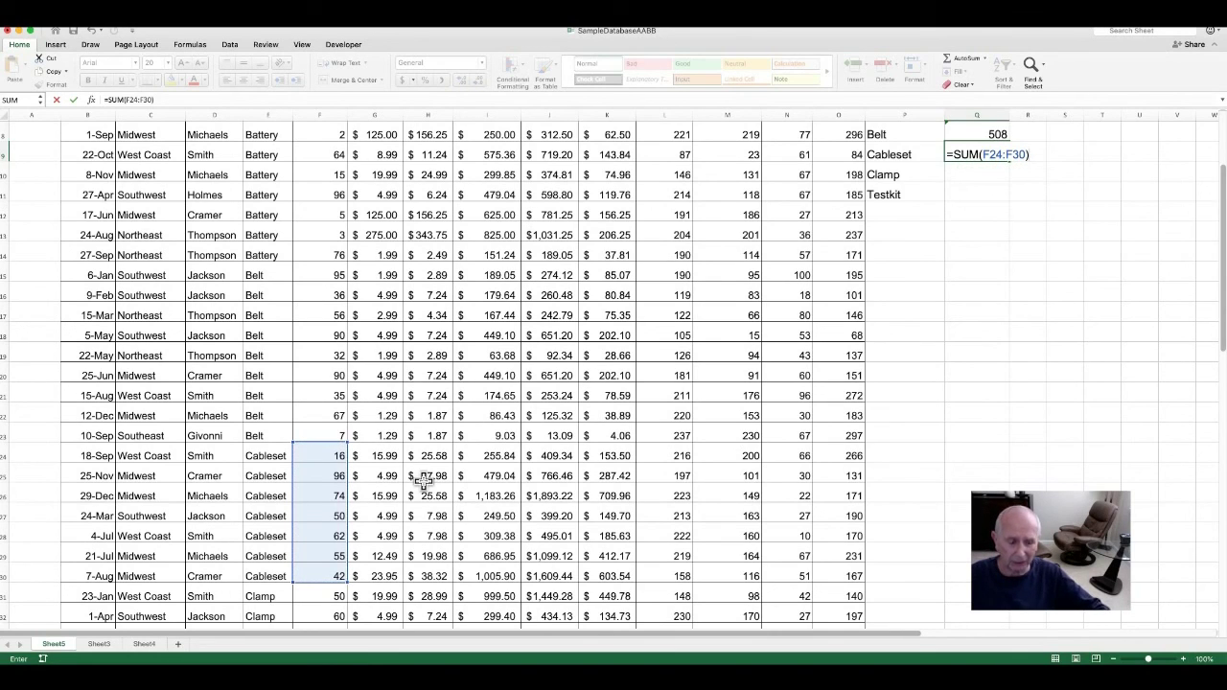
pyautogui.press('Return')
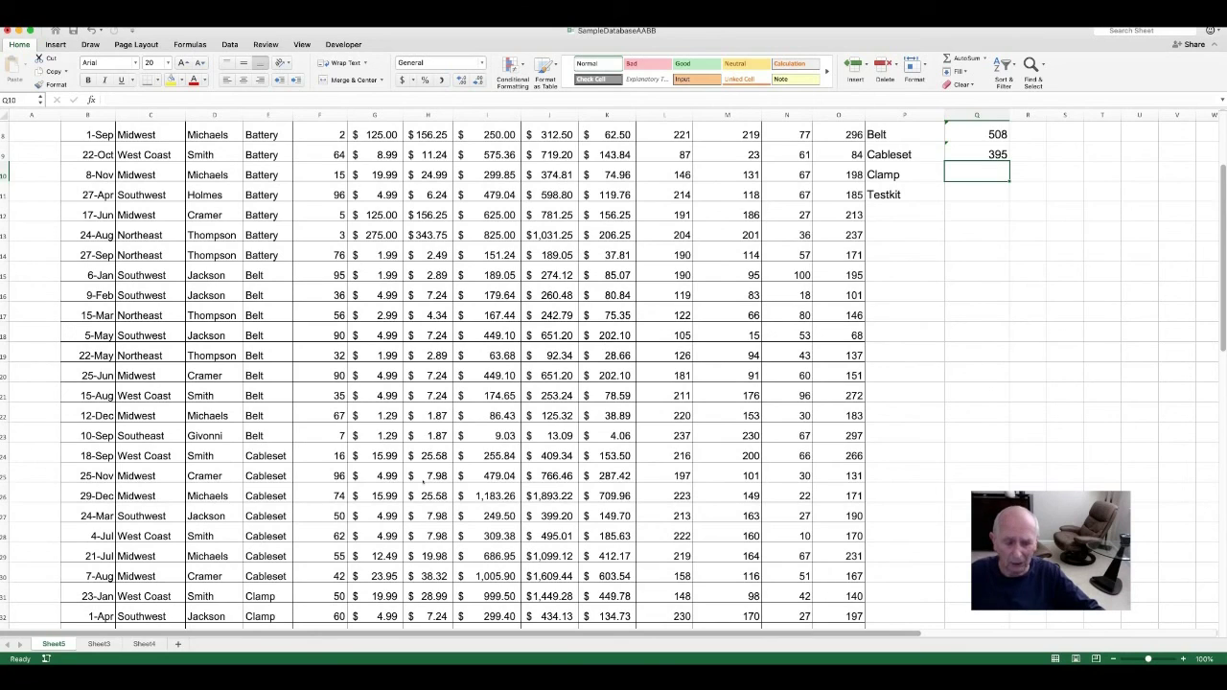
# - Begin a SUM formula in Q10, beside the Clamp label, with F31:F44 of the Units Sales column as its range
pyautogui.write('=sum')
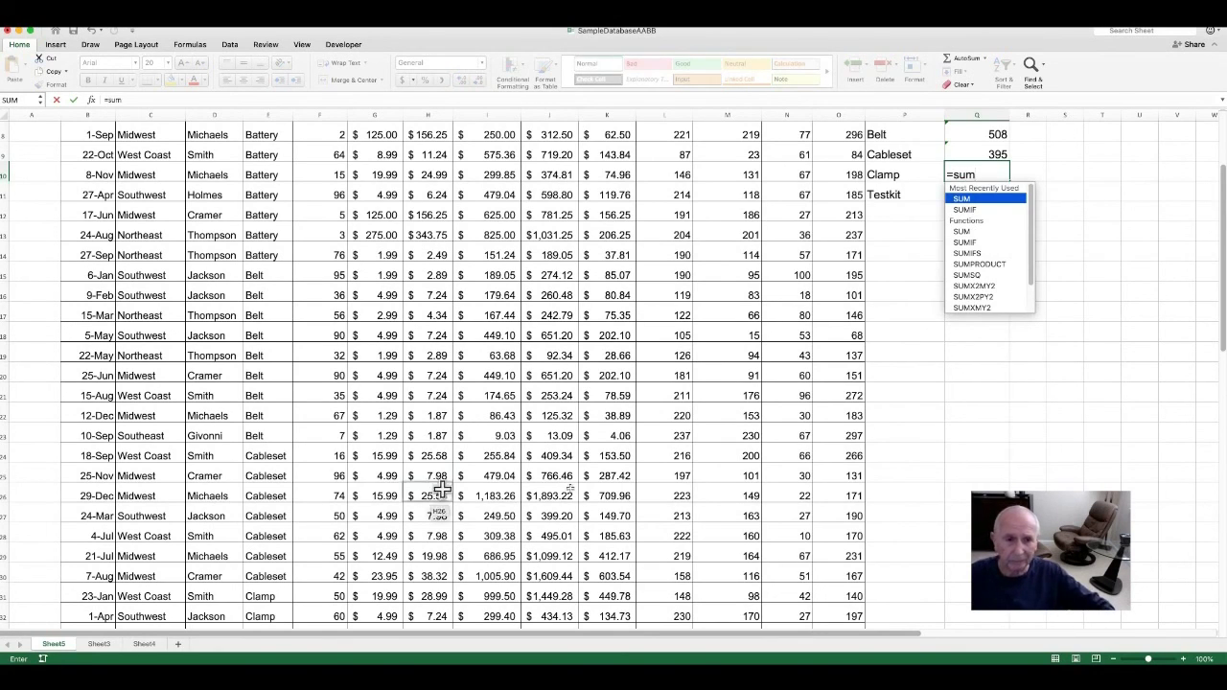
pyautogui.press('Tab')
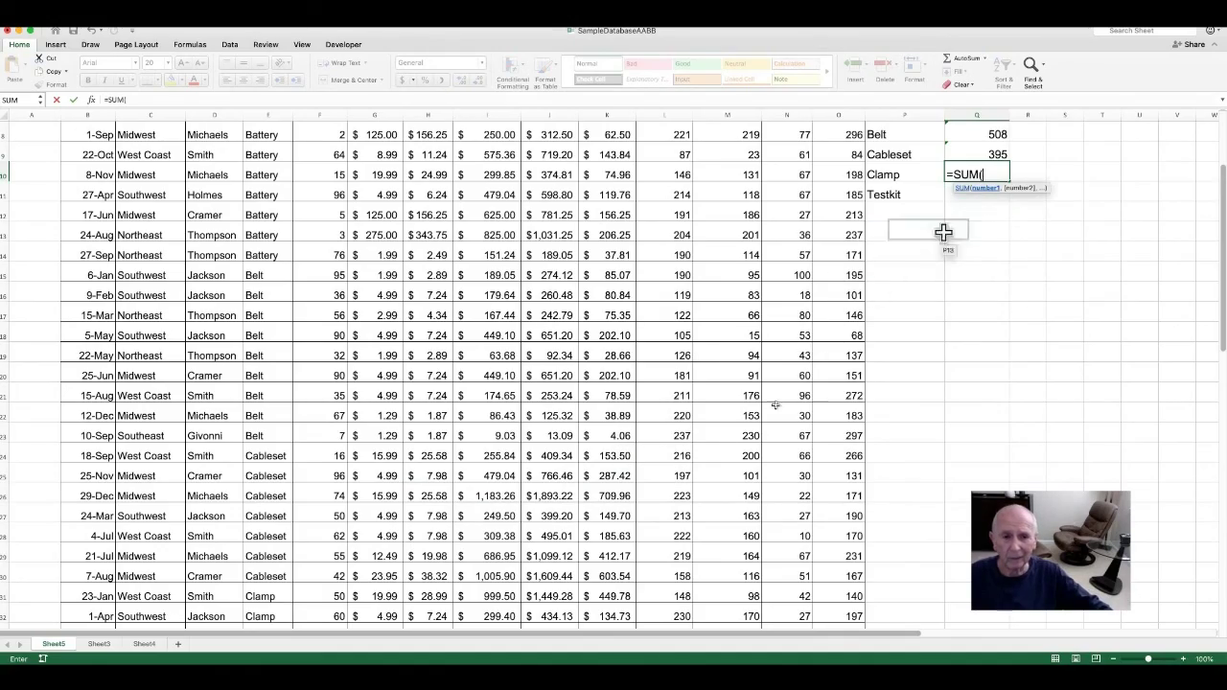
pyautogui.scroll(-5, 325, 542)
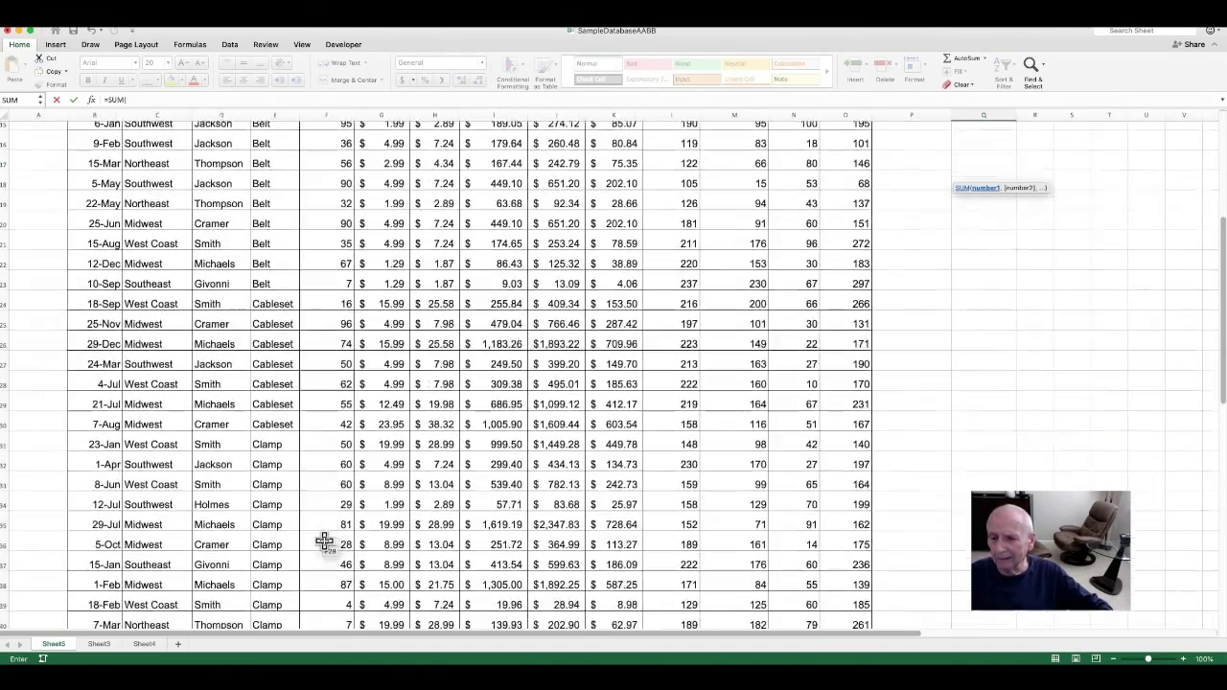
pyautogui.click(325, 413)
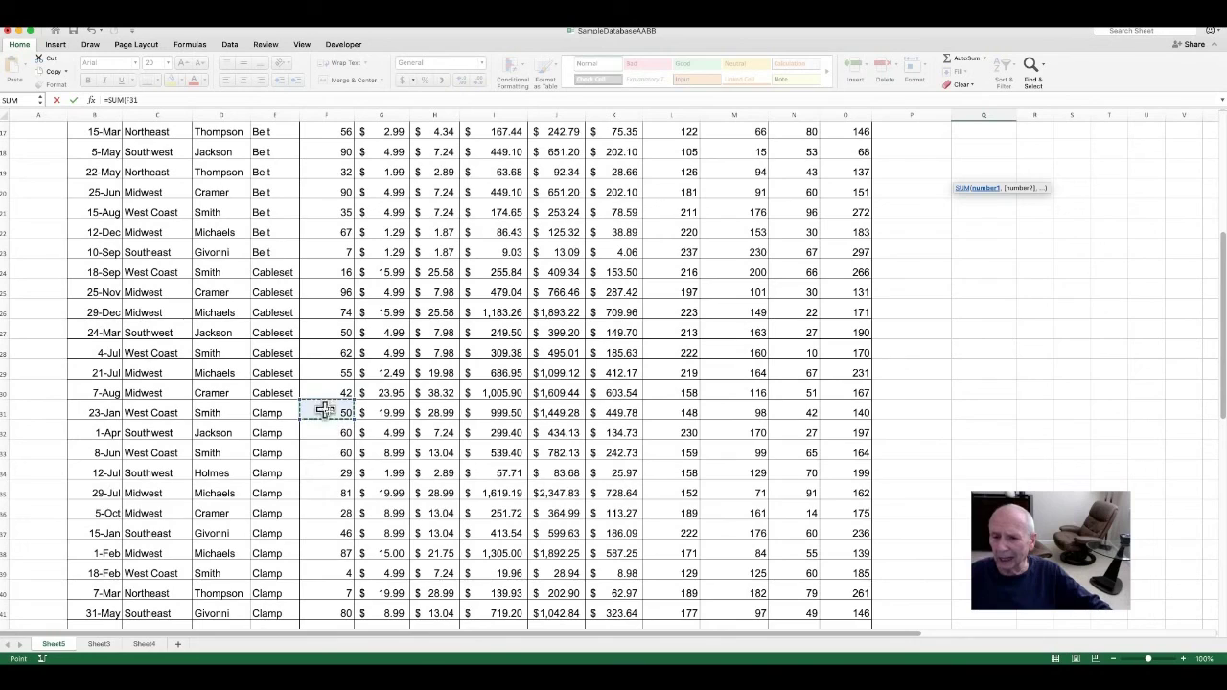
pyautogui.hotkey('shift', 'Down')
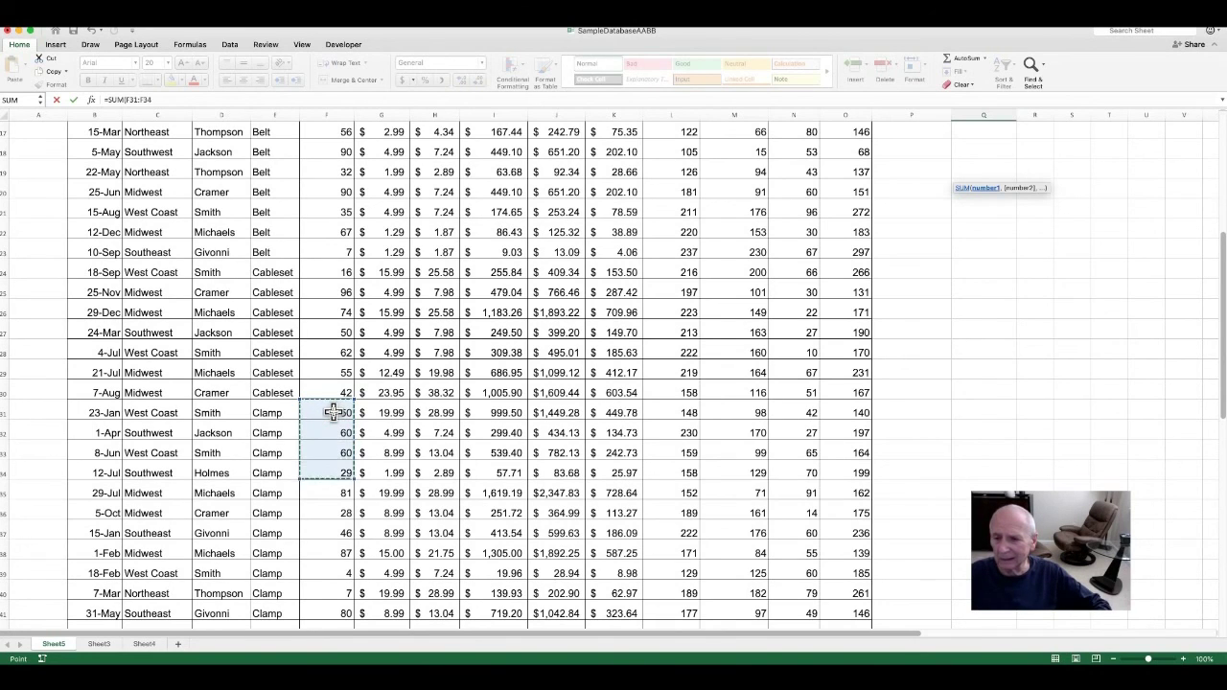
pyautogui.hotkey('shift', 'Down')
pyautogui.hotkey('shift', 'Down')
pyautogui.hotkey('shift', 'Down')
pyautogui.hotkey('shift', 'Down')
pyautogui.hotkey('shift', 'Down')
pyautogui.hotkey('shift', 'Down')
pyautogui.hotkey('shift', 'Down')
pyautogui.hotkey('shift', 'Down')
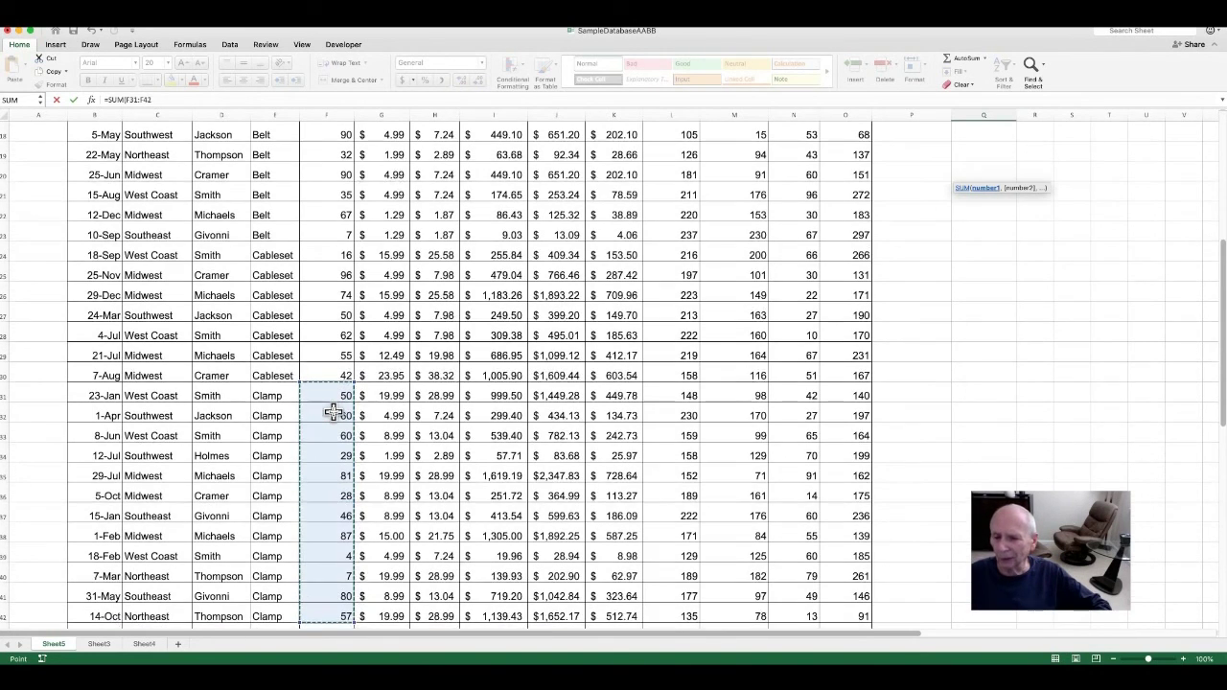
pyautogui.hotkey('shift', 'Down')
pyautogui.hotkey('shift', 'Down')
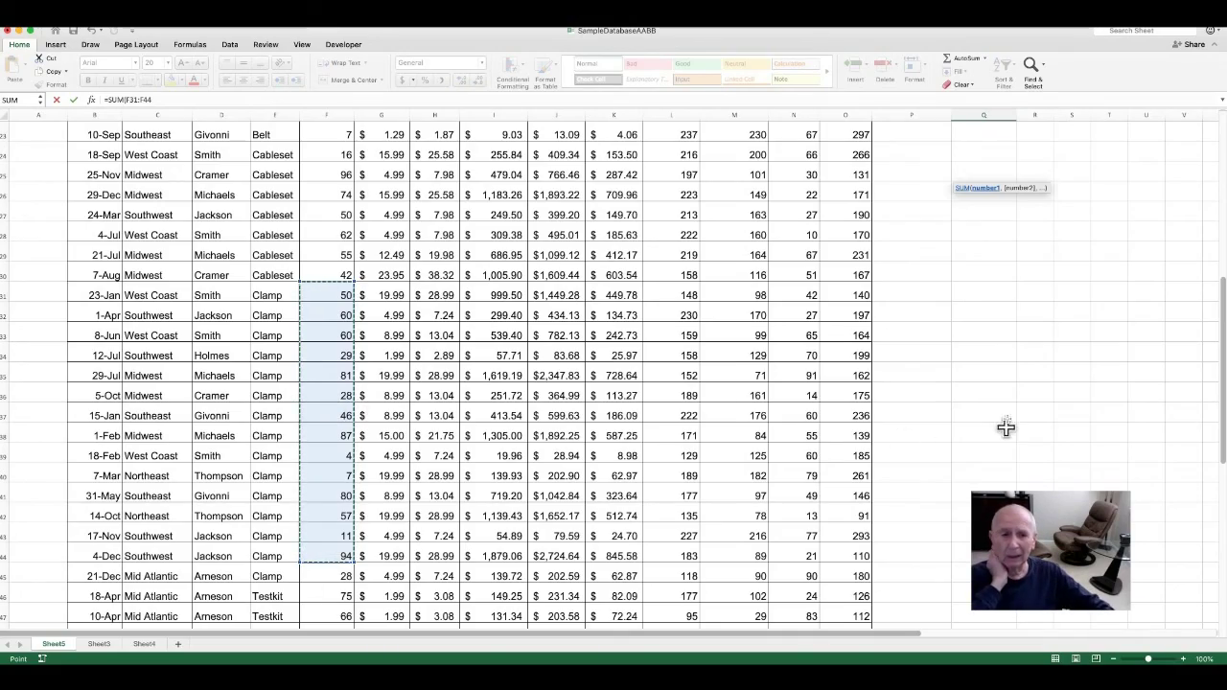
# - Check the range marked for the Clamp sum against the Clamp rows in the Item column and the formula in Q10
pyautogui.scroll(1, 1001, 411)
pyautogui.scroll(7, 1001, 412)
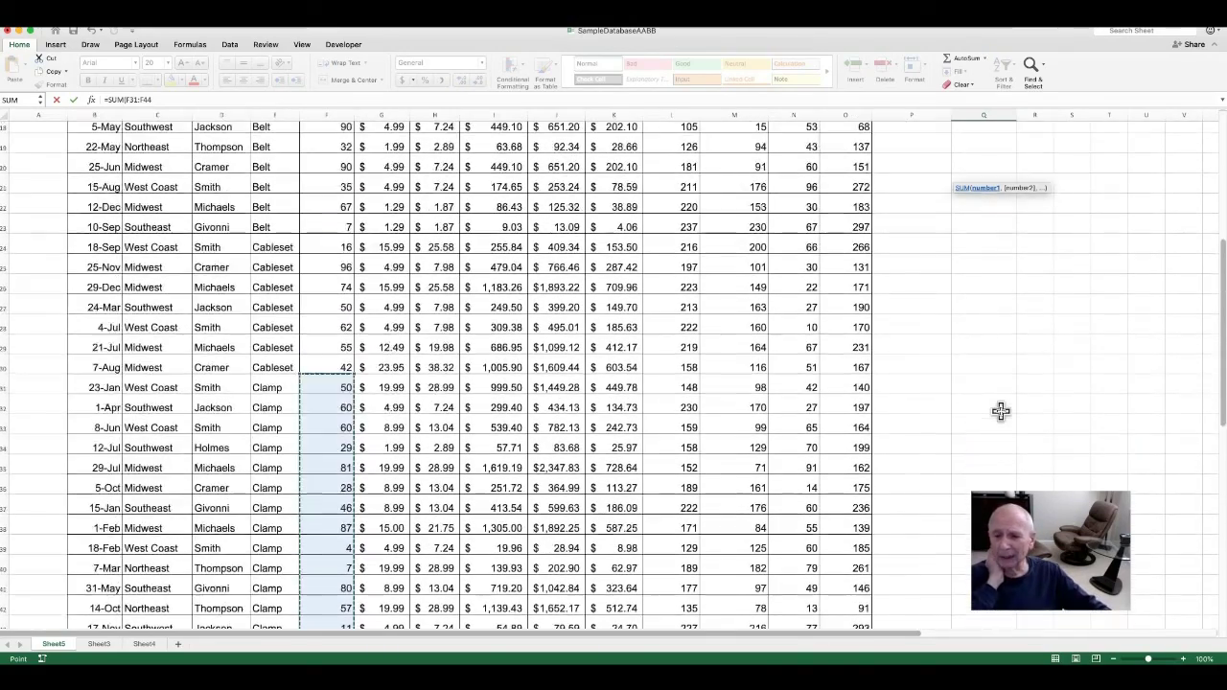
pyautogui.scroll(15, 1001, 411)
pyautogui.scroll(-20, 1001, 411)
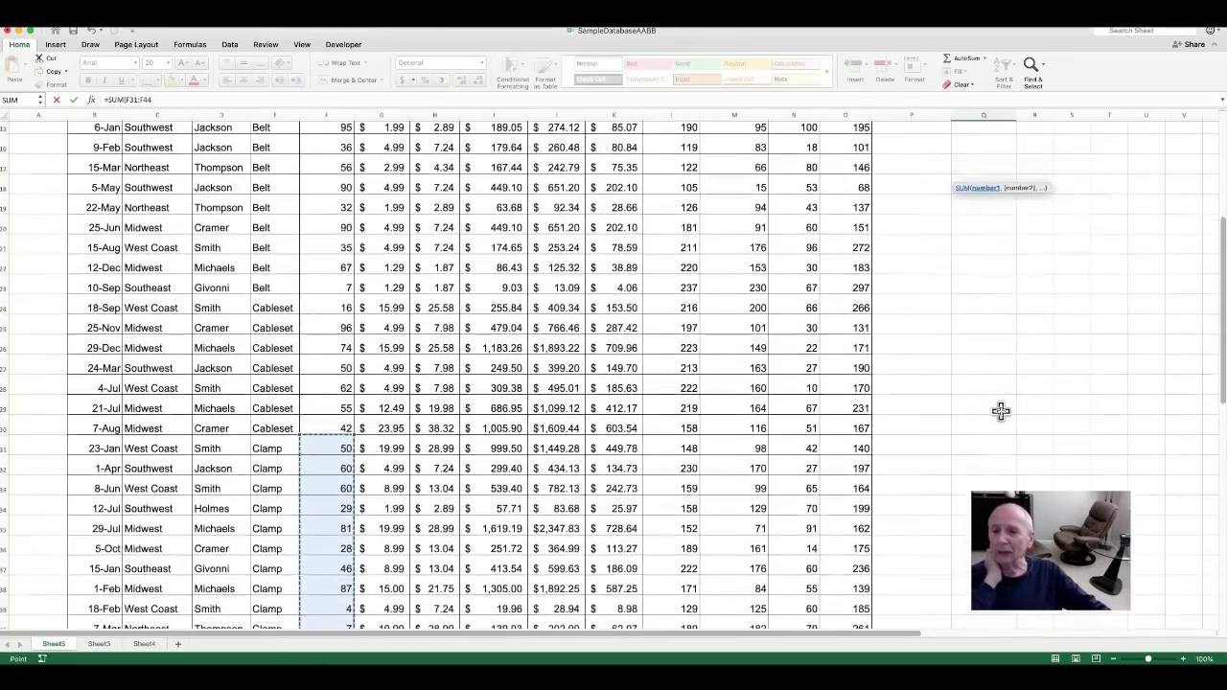
pyautogui.scroll(-3, 1001, 412)
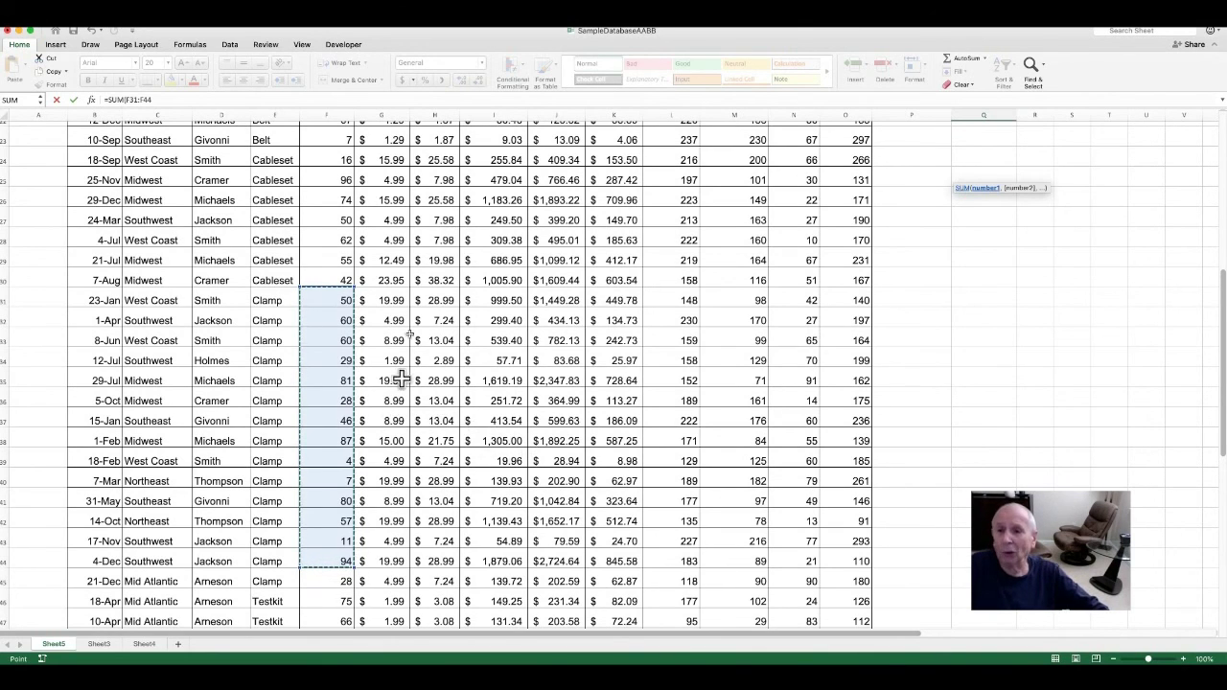
pyautogui.scroll(2, 618, 378)
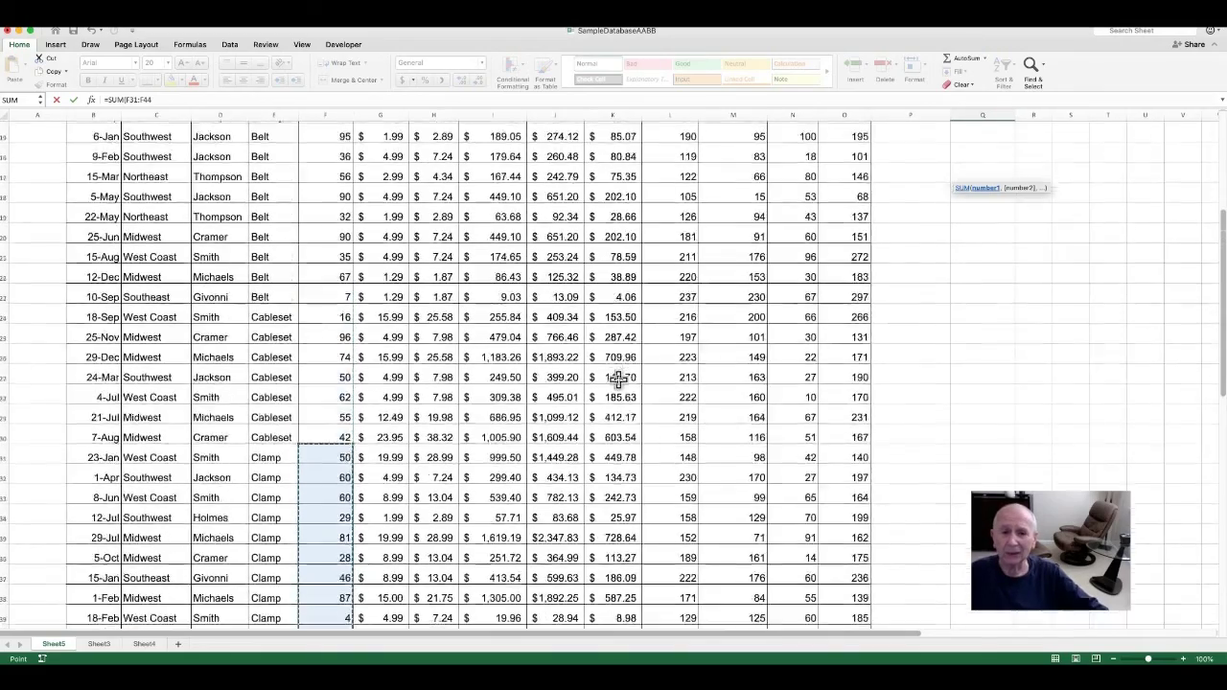
pyautogui.scroll(3, 618, 379)
pyautogui.scroll(-1, 618, 382)
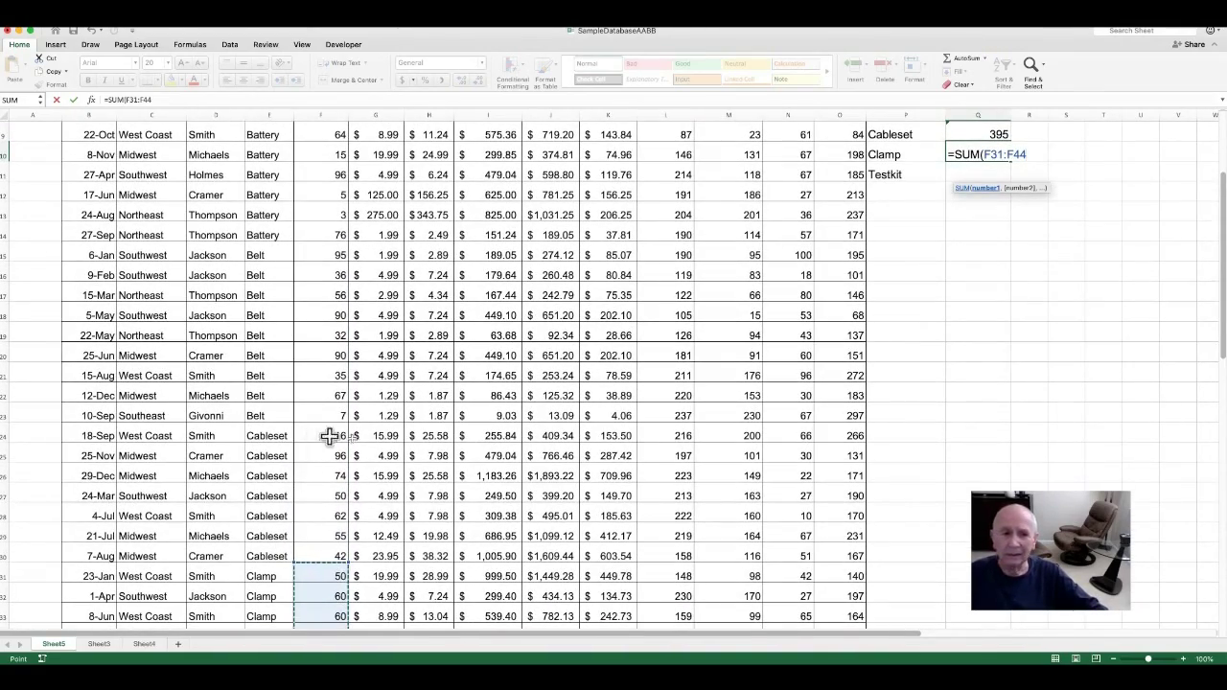
pyautogui.scroll(1, 356, 438)
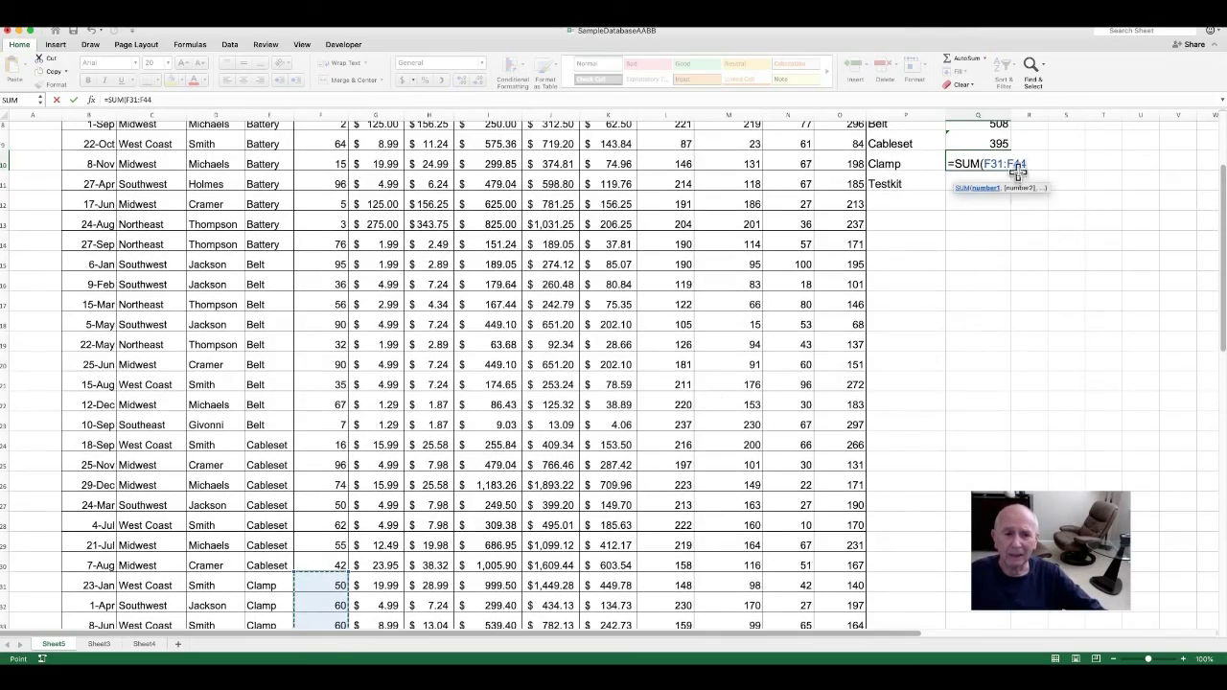
pyautogui.scroll(1, 1035, 177)
pyautogui.scroll(-2, 1057, 187)
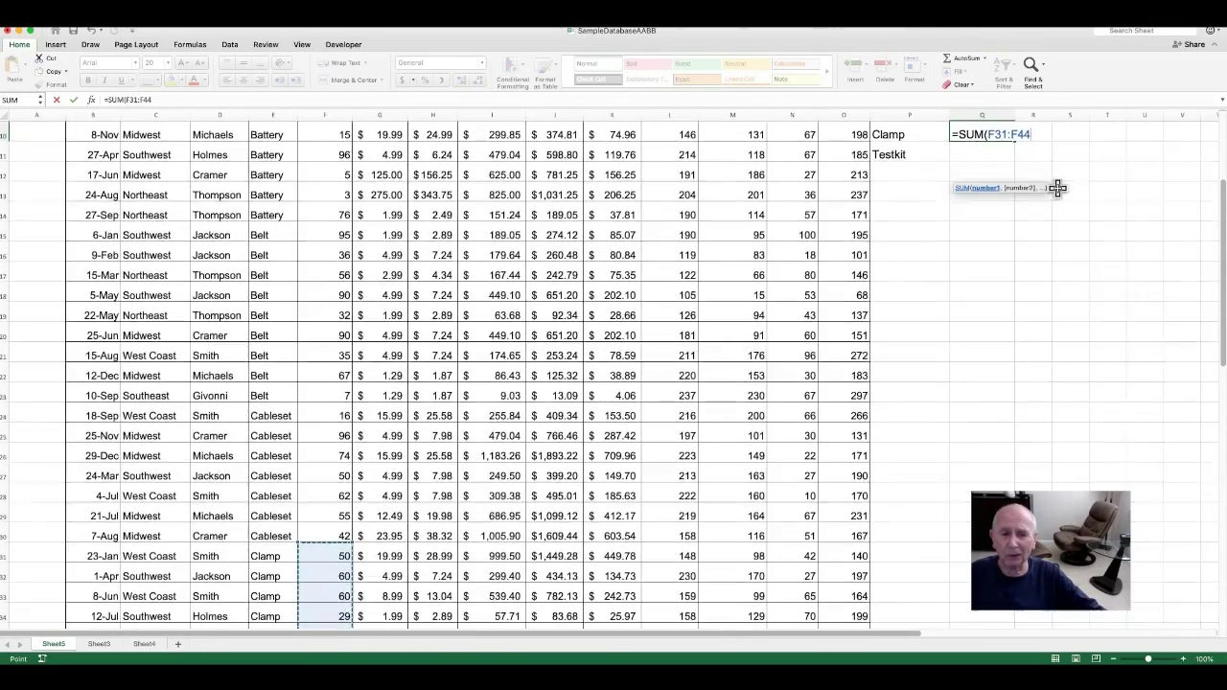
pyautogui.scroll(-12, 1057, 187)
pyautogui.scroll(-6, 1058, 187)
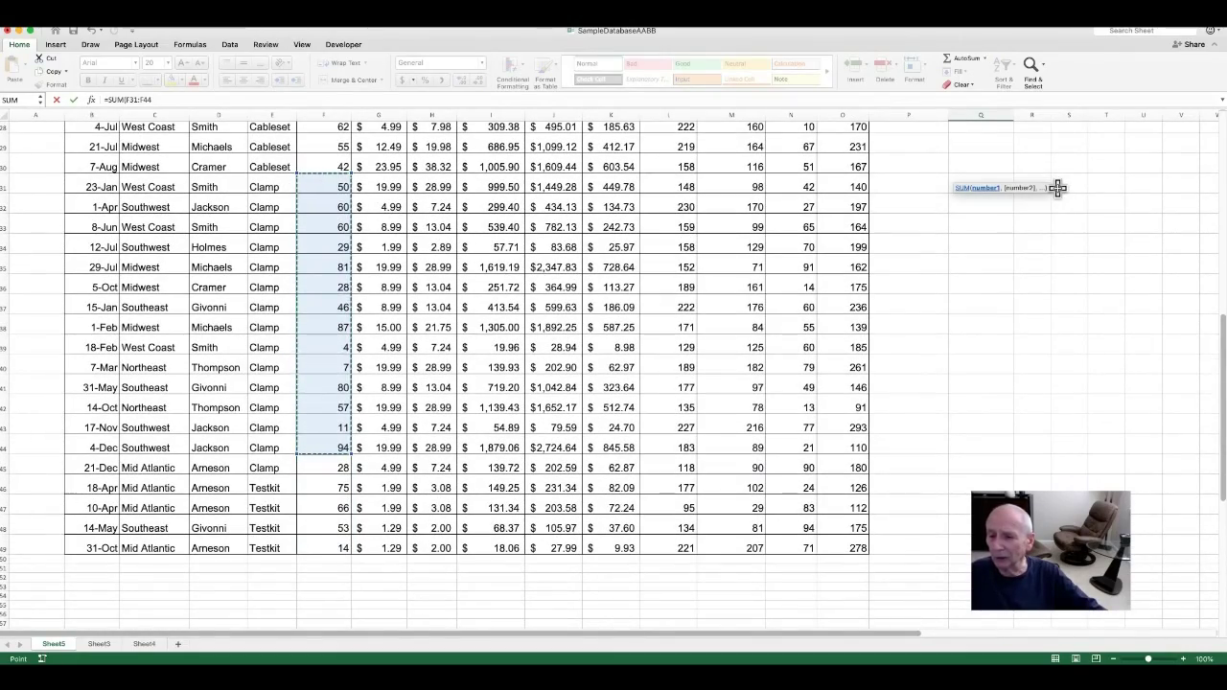
pyautogui.scroll(1, 1057, 188)
pyautogui.scroll(20, 1057, 187)
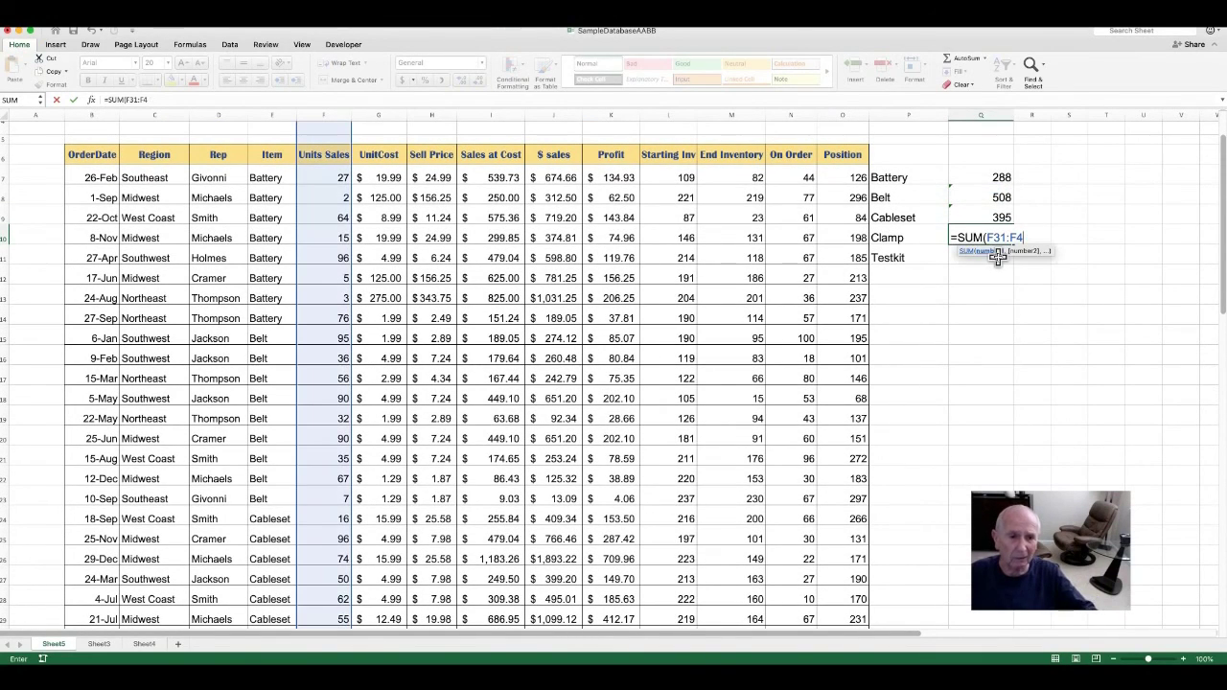
# - Extend the sum range in Q10 to row 45 and complete the formula as =SUM(F31:F45)
pyautogui.press('BackSpace')
pyautogui.write('5')
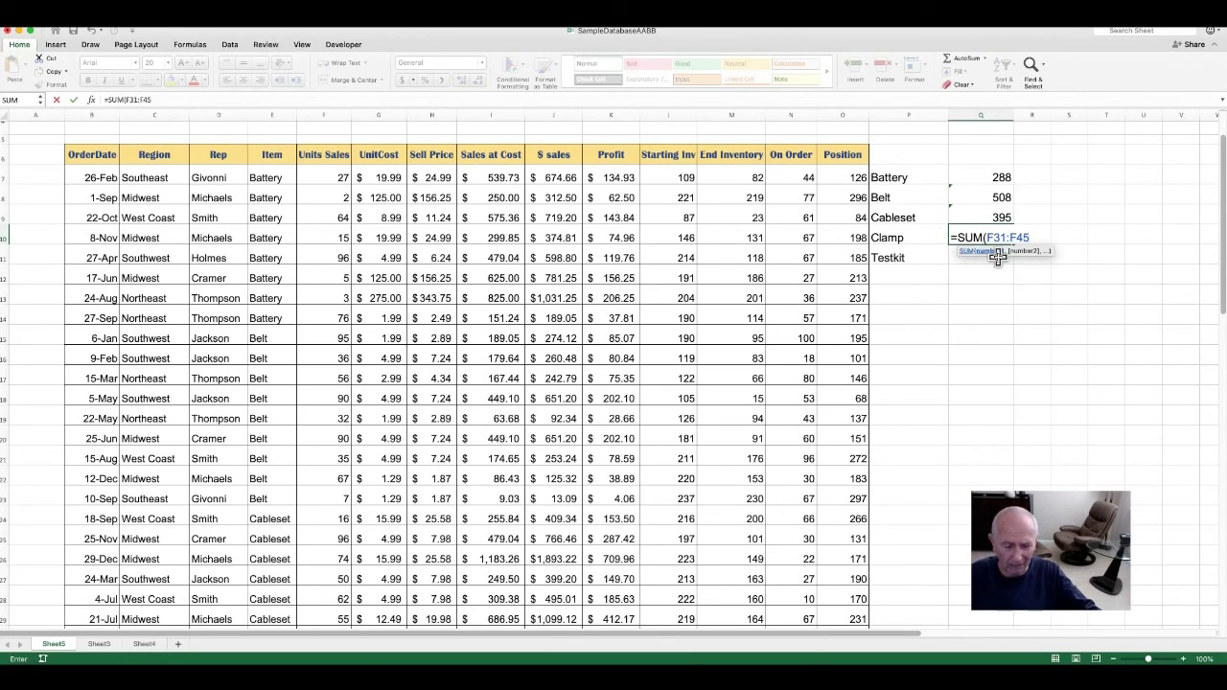
pyautogui.write(')')
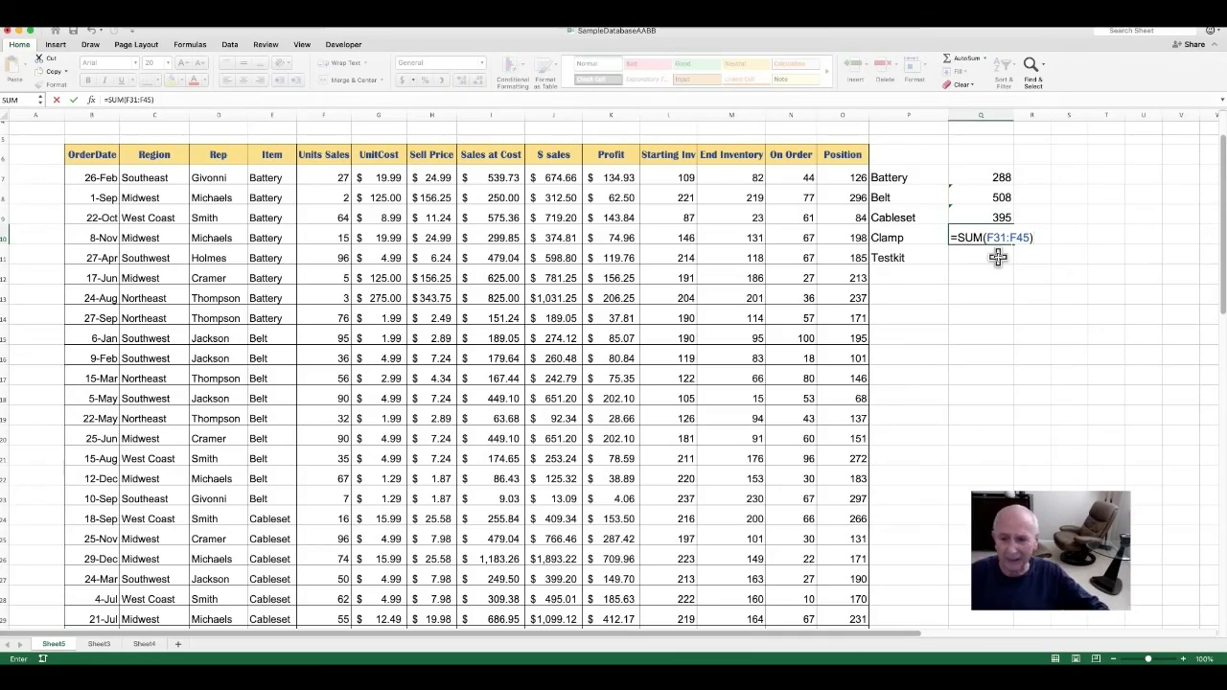
pyautogui.press('Return')
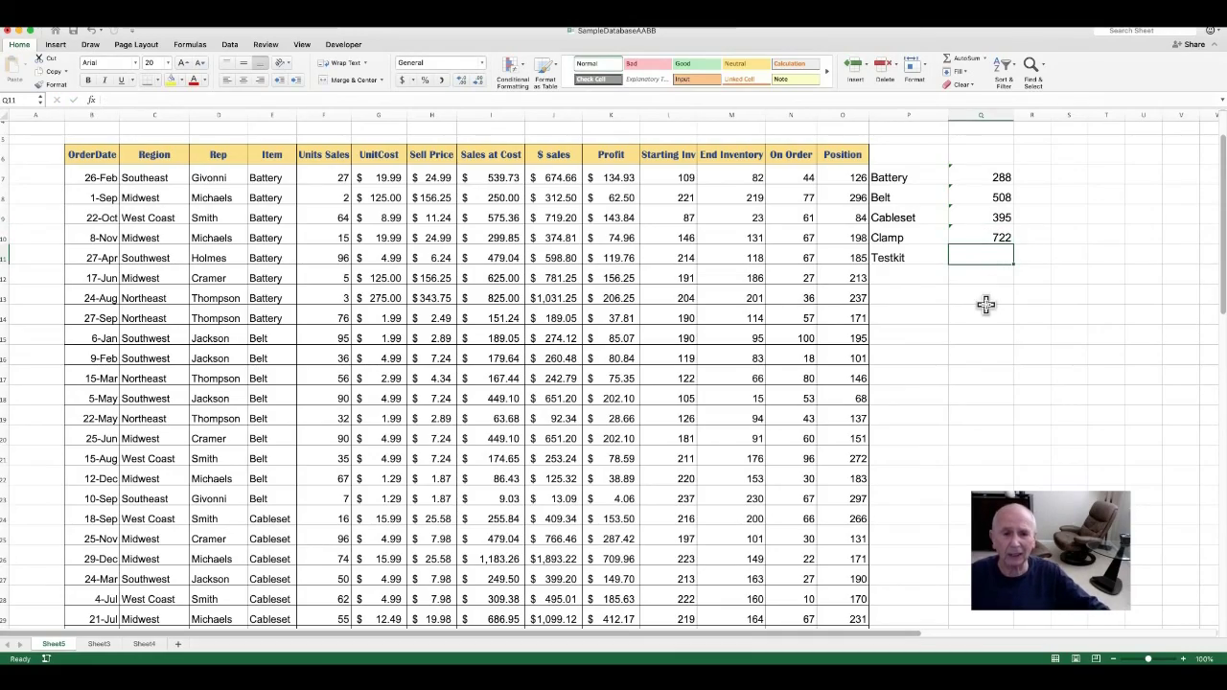
# - Total the Units Sales of all Testkit rows in Q11, beside the Testkit label, with =SUM(F46:F49)
pyautogui.scroll(-10, 985, 305)
pyautogui.scroll(13, 985, 305)
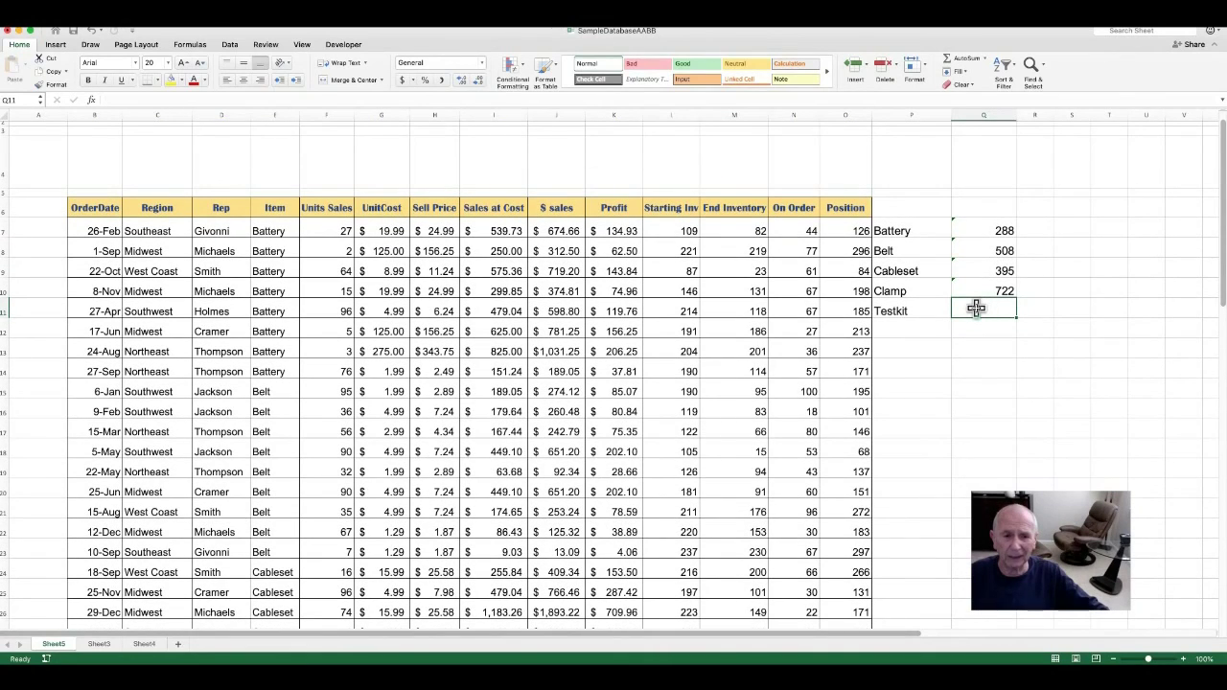
pyautogui.write('=')
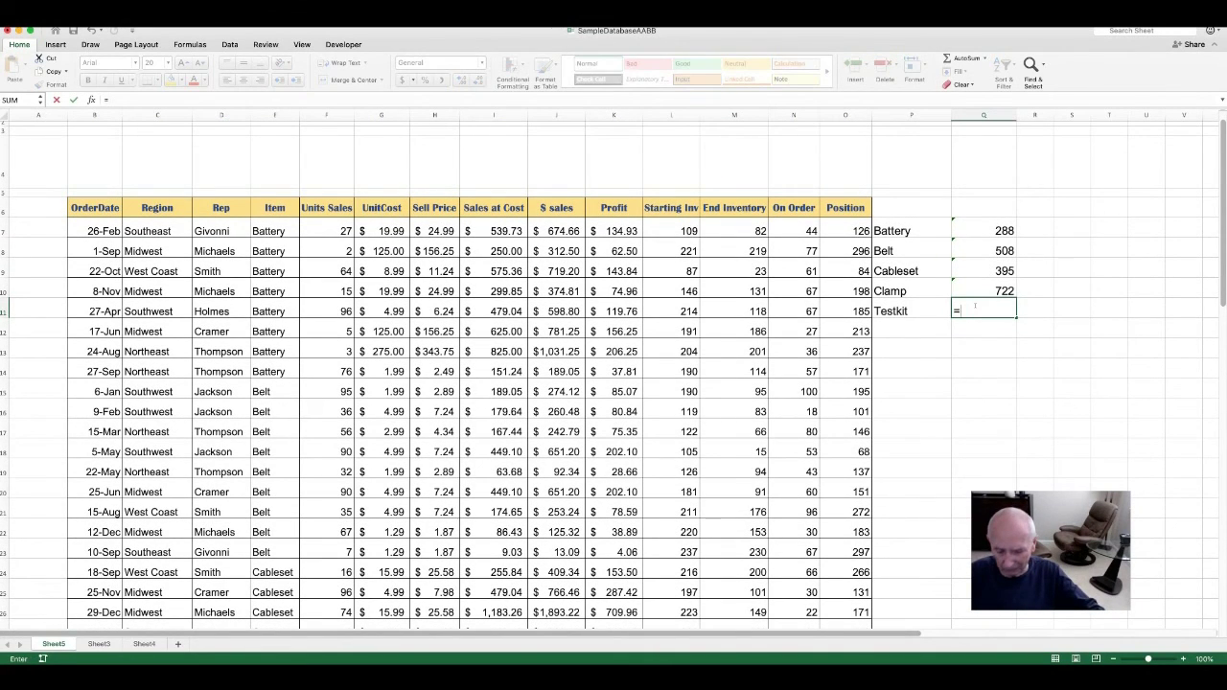
pyautogui.write('sum(')
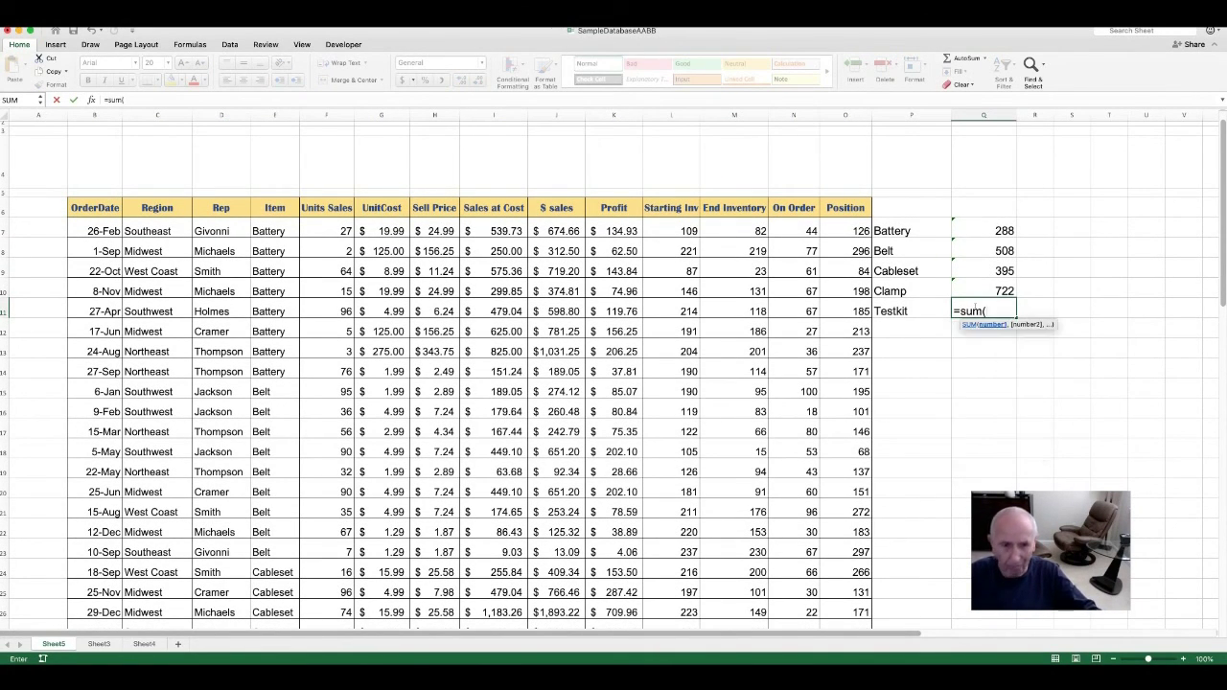
pyautogui.scroll(-10, 764, 383)
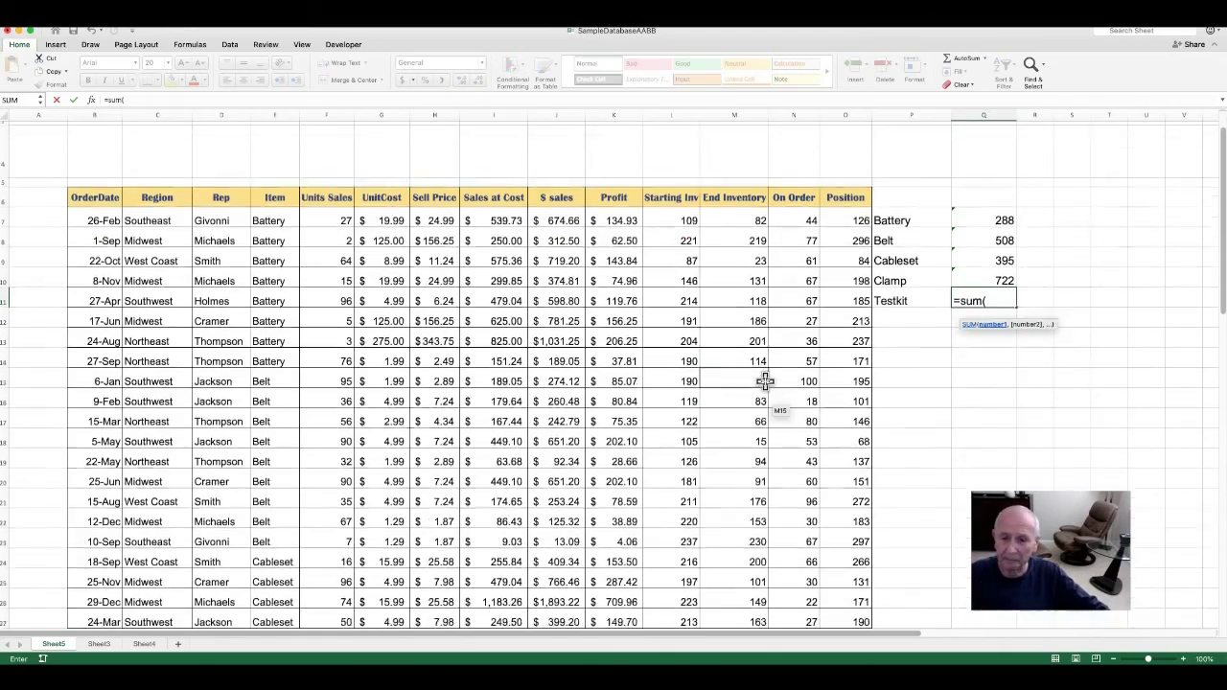
pyautogui.scroll(-3, 764, 384)
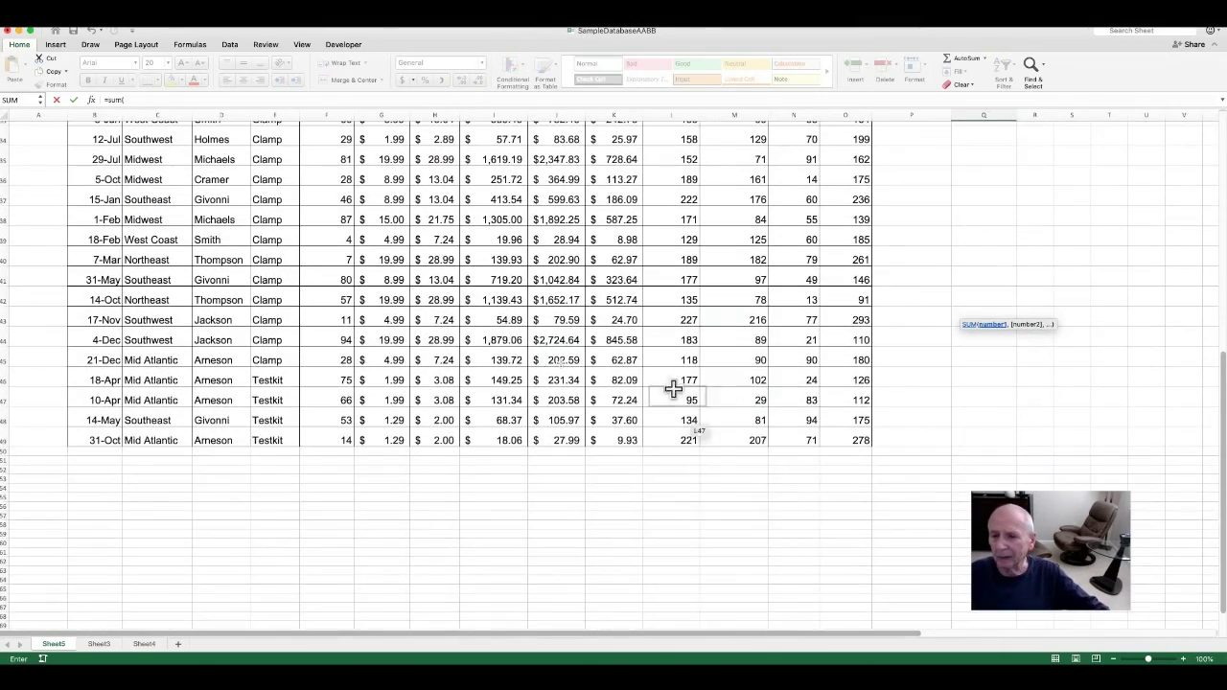
pyautogui.moveTo(327, 381); pyautogui.dragTo(327, 434)
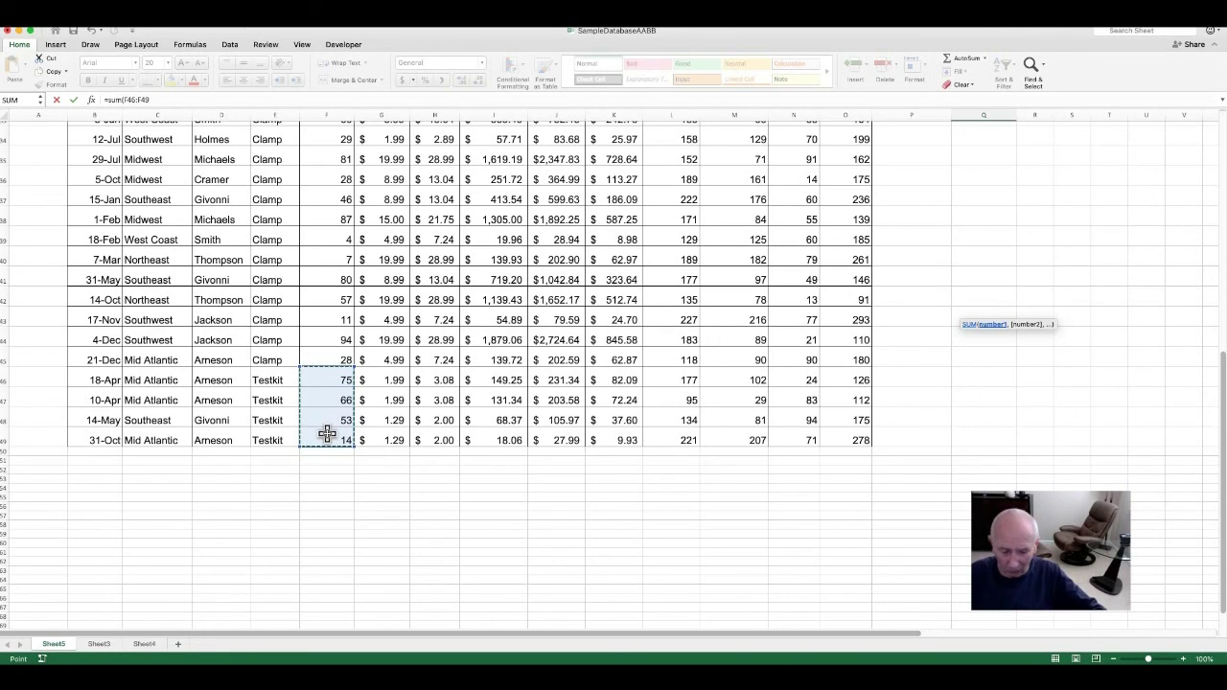
pyautogui.write(')')
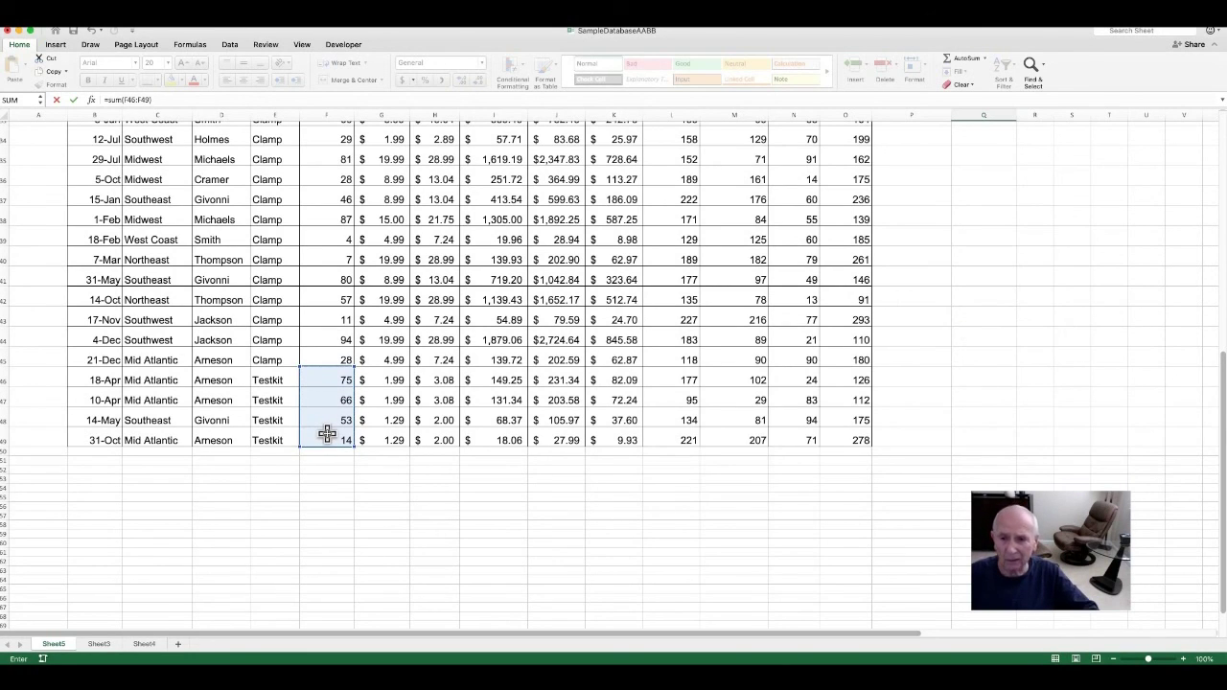
pyautogui.scroll(15, 522, 431)
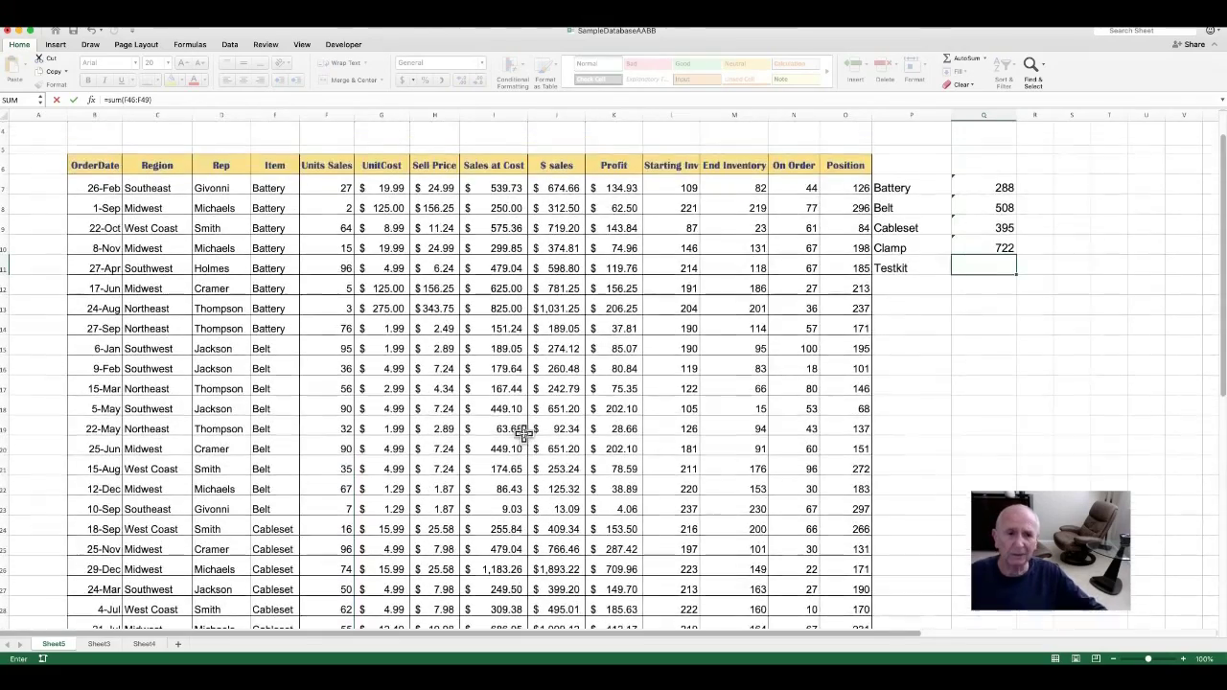
pyautogui.scroll(1, 523, 431)
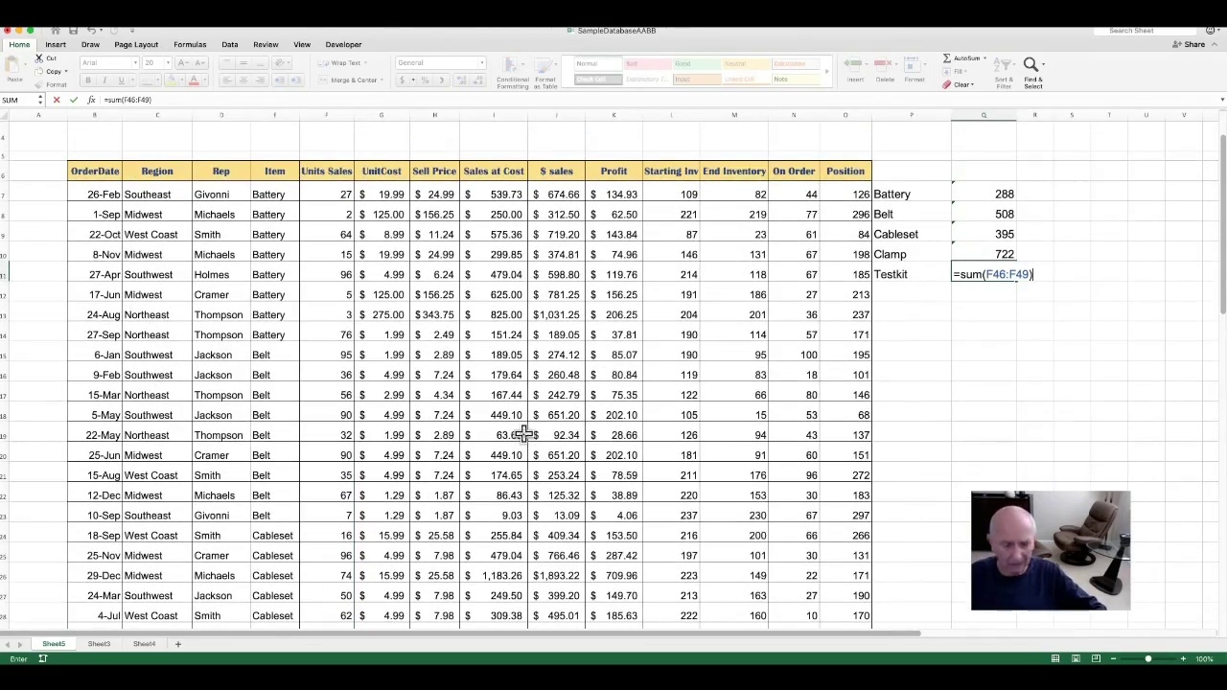
pyautogui.press('Return')
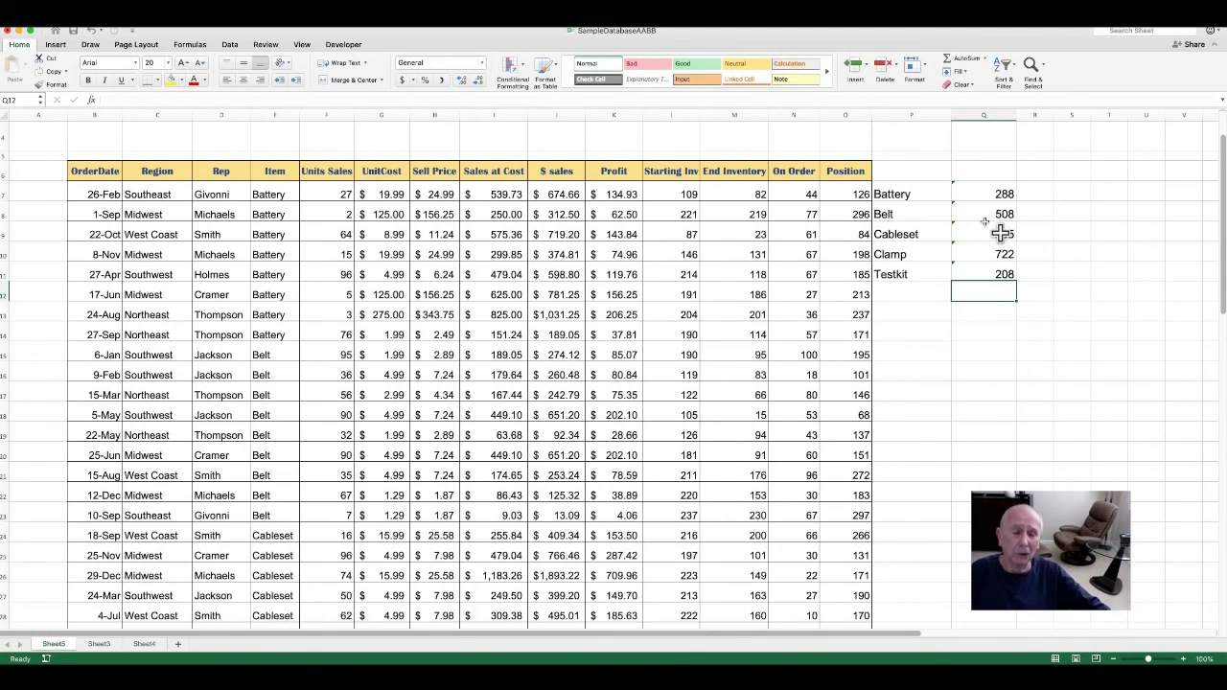
# - Add the headings Item in P6 and Tot Sales in Q6 above the summary's labels and totals
pyautogui.click(894, 171)
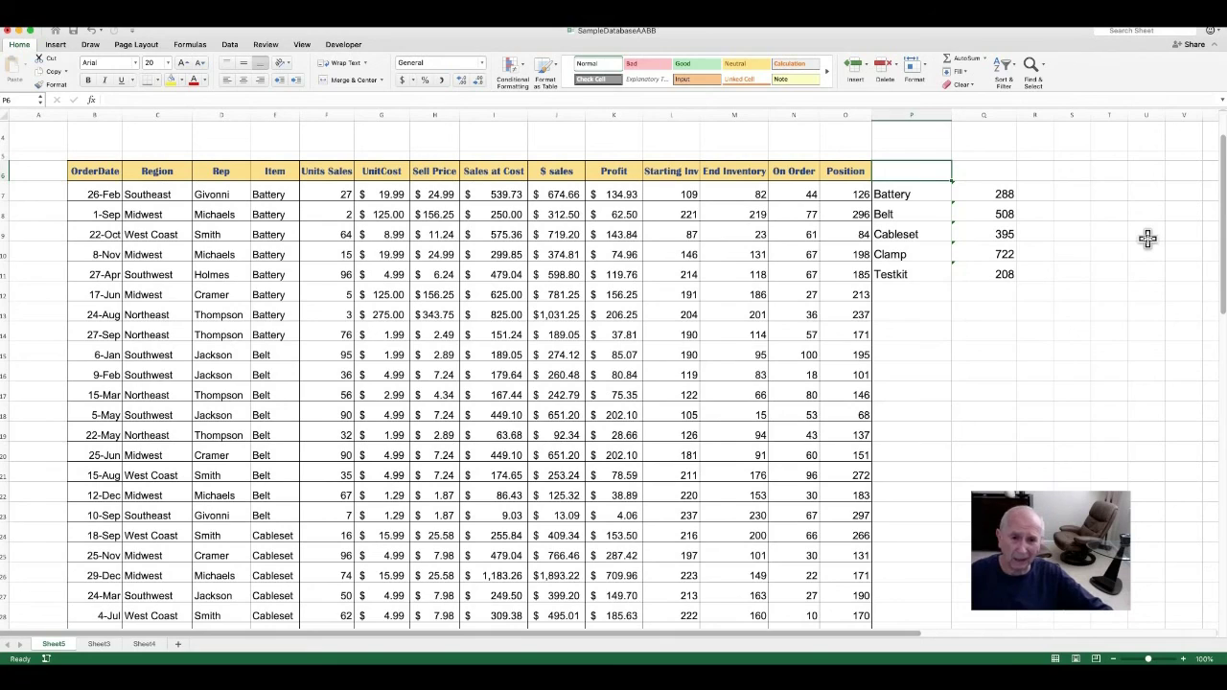
pyautogui.write('I')
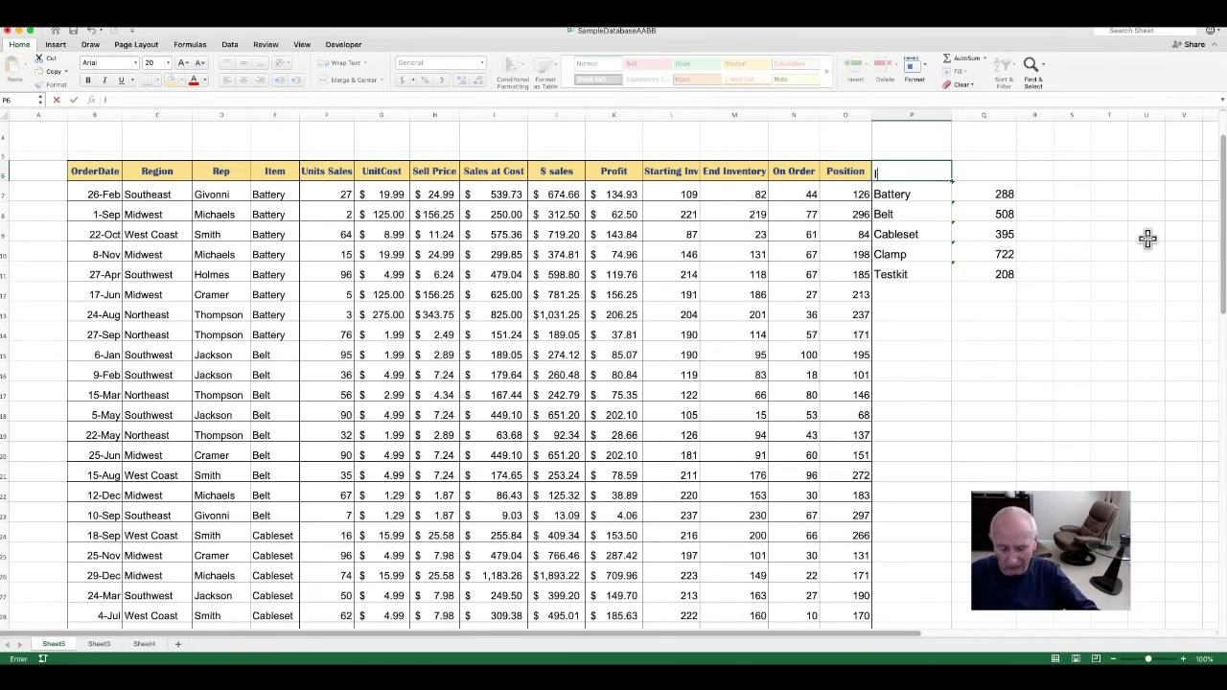
pyautogui.write('tem')
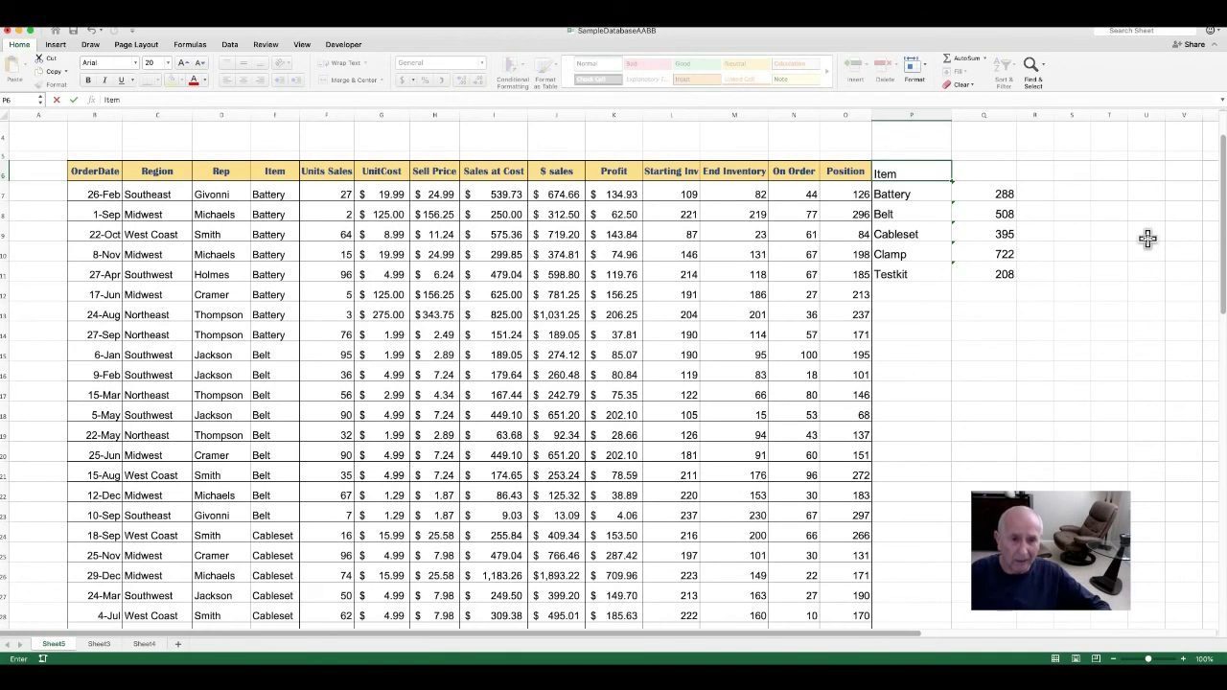
pyautogui.press('Tab')
pyautogui.write('Tot')
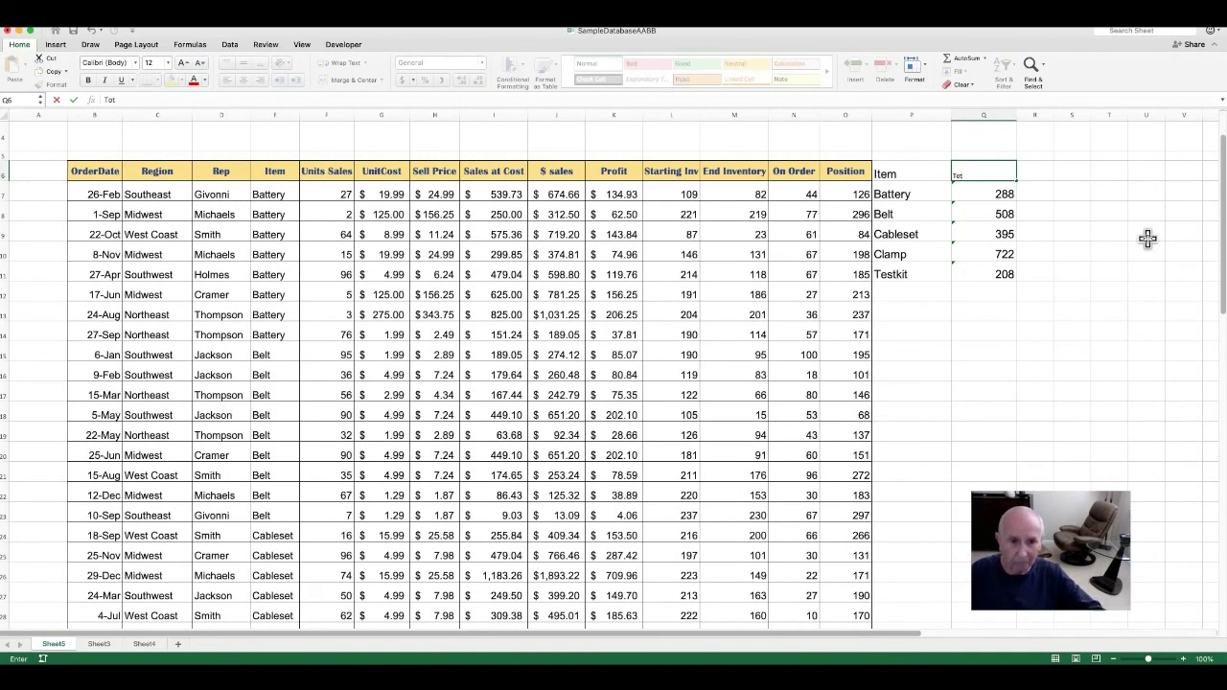
pyautogui.write(' Sales')
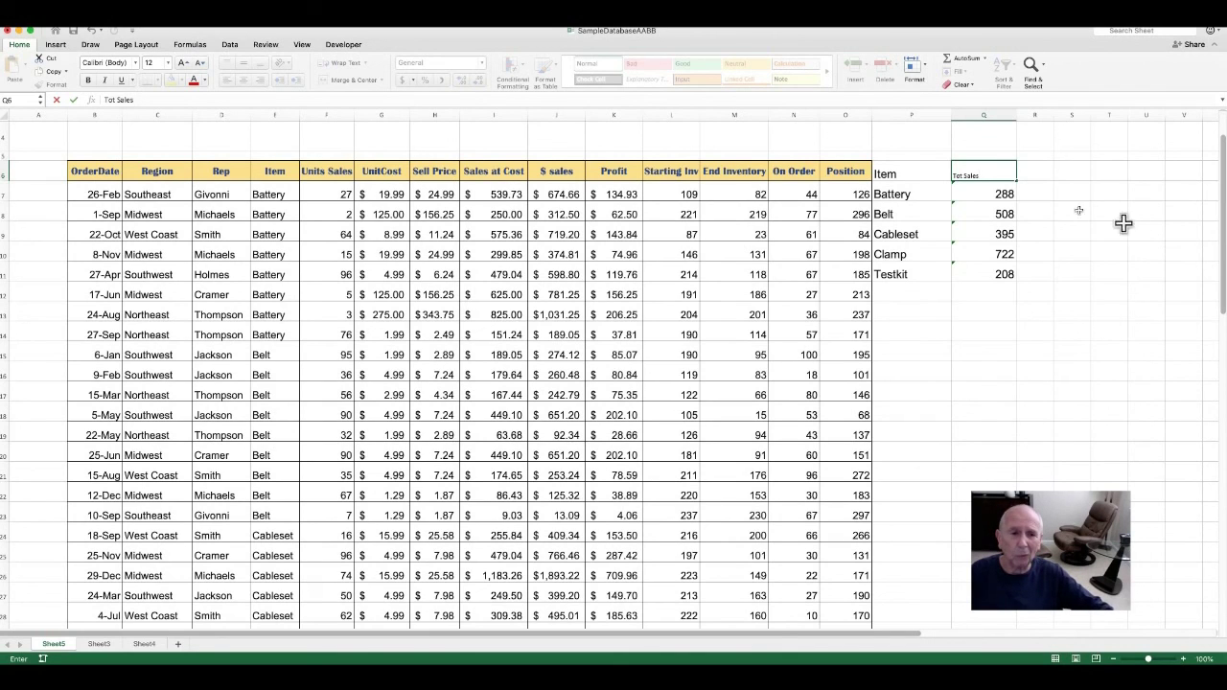
pyautogui.click(1043, 175)
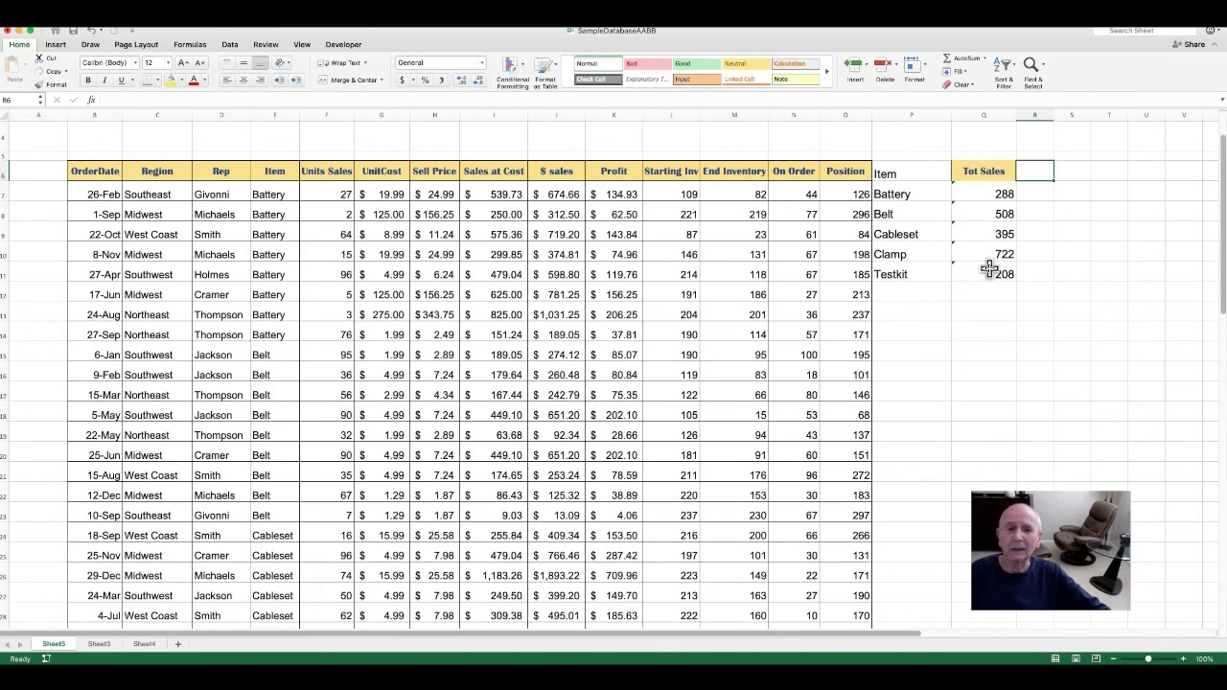
# - Remove the fill color from the Tot Sales heading in Q6
pyautogui.click(974, 178)
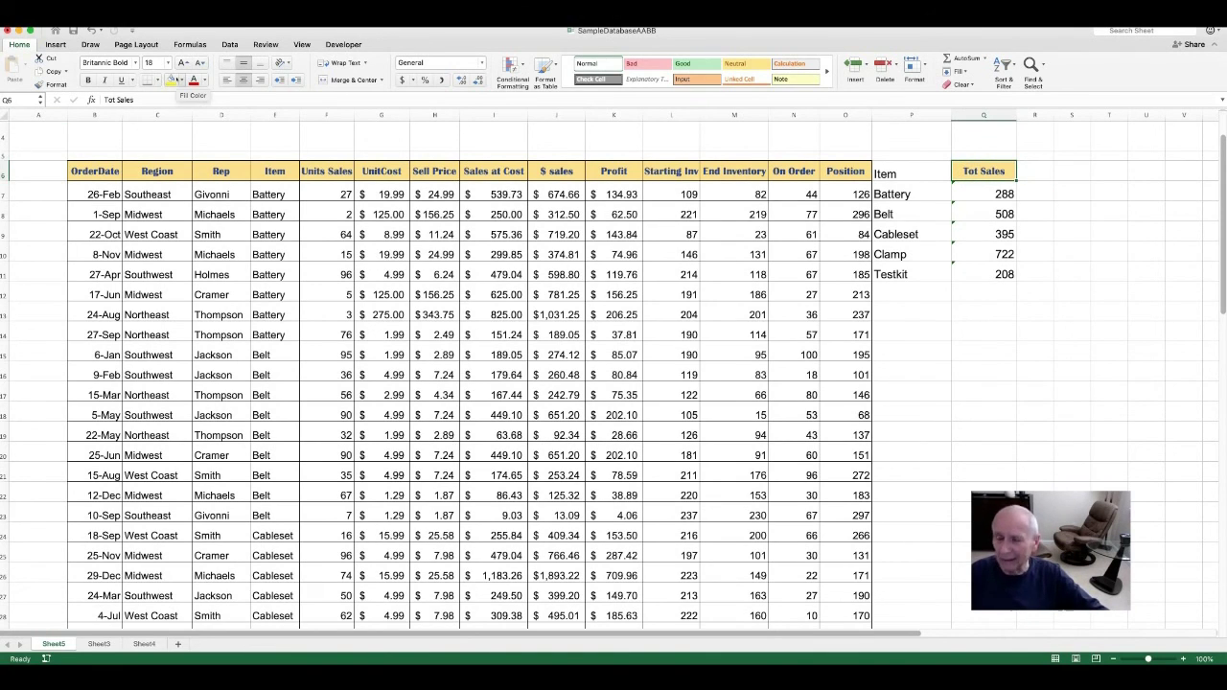
pyautogui.click(178, 80)
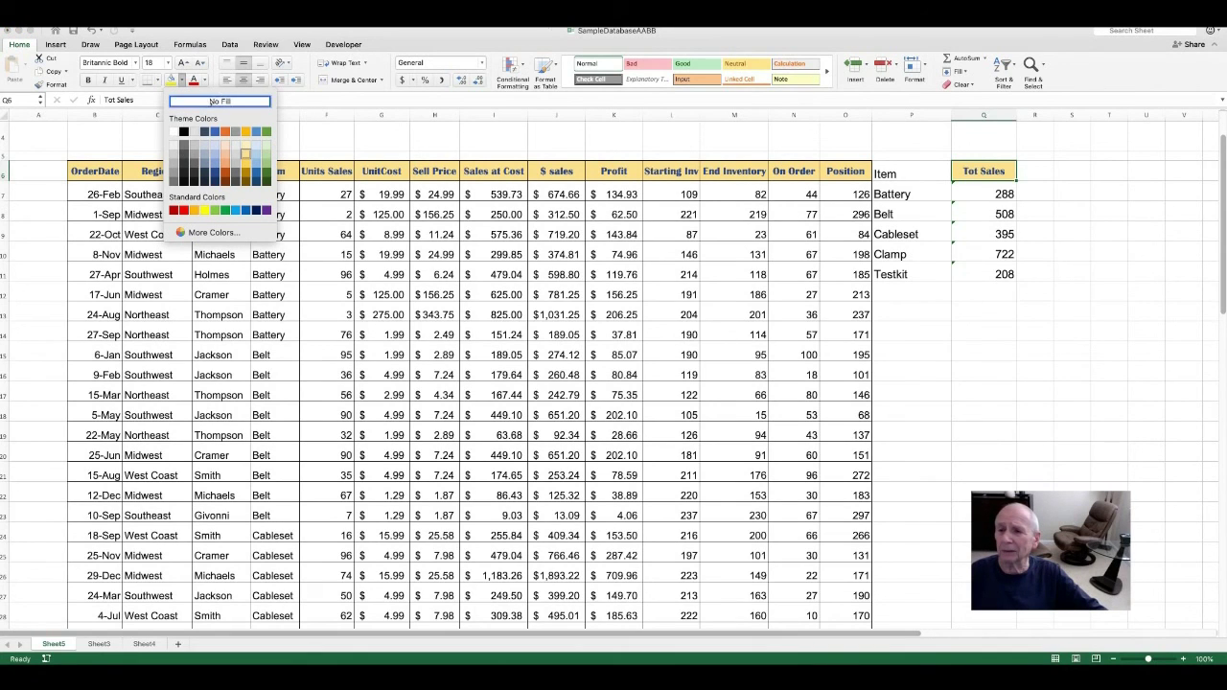
pyautogui.click(205, 100)
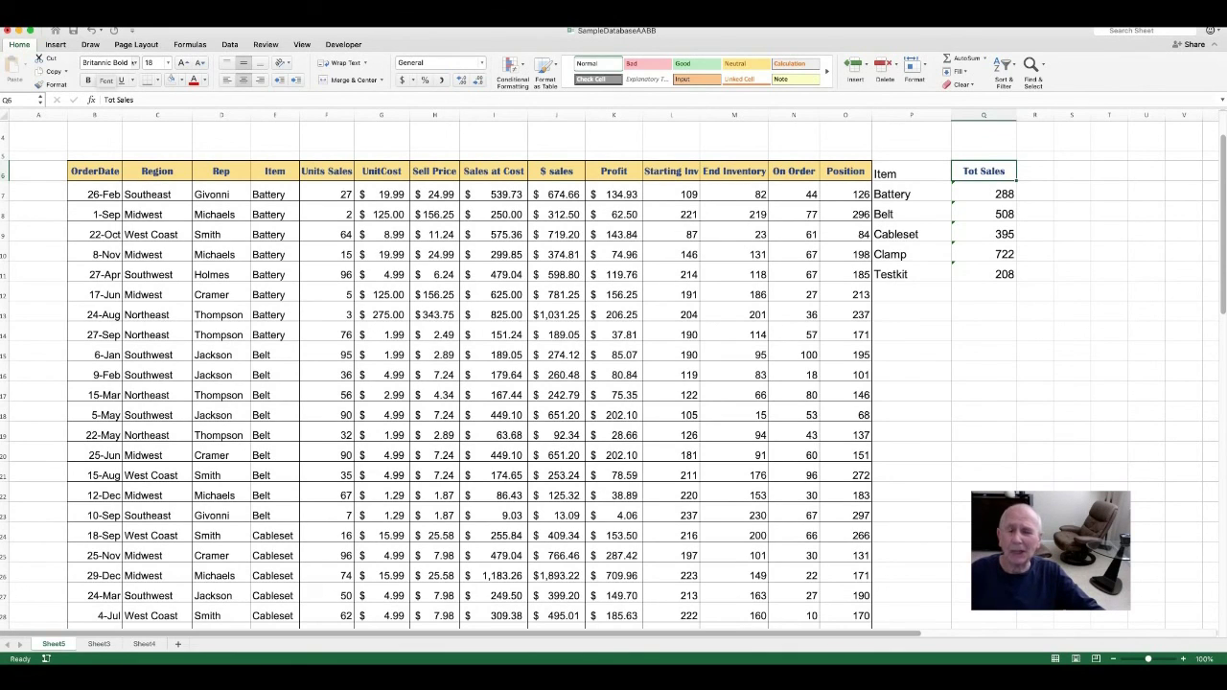
# - Set the Tot Sales heading in Q6 to Arial, size 20, with black font color
pyautogui.click(134, 62)
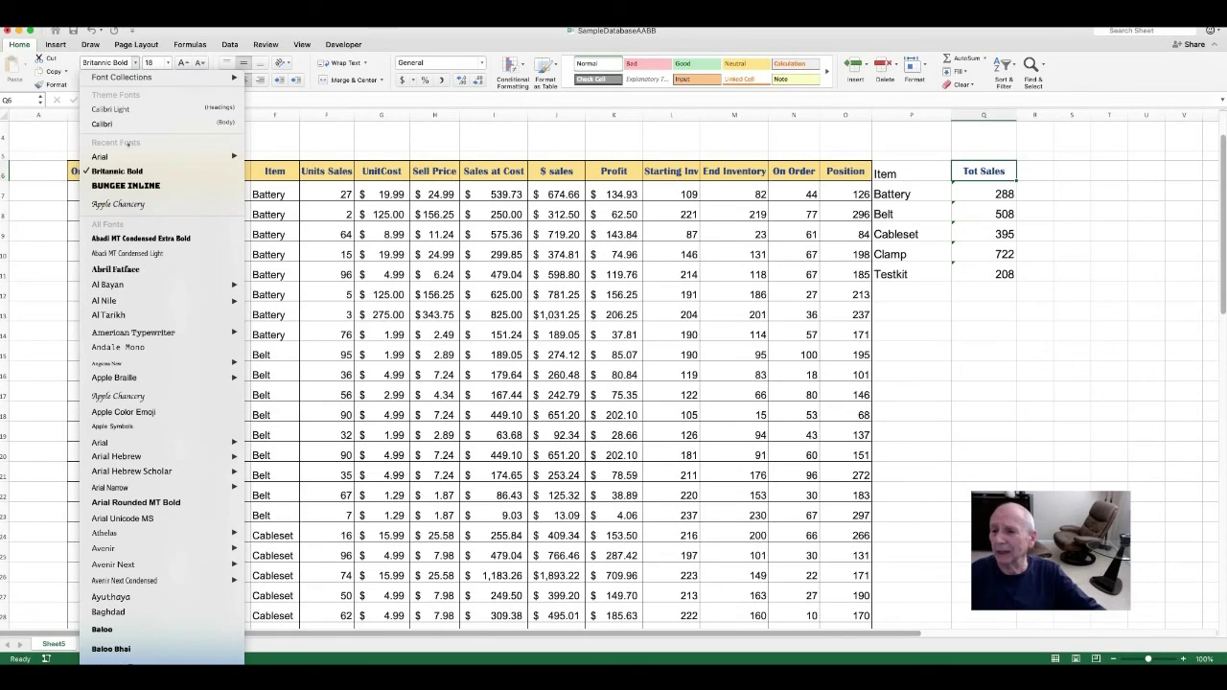
pyautogui.click(99, 157)
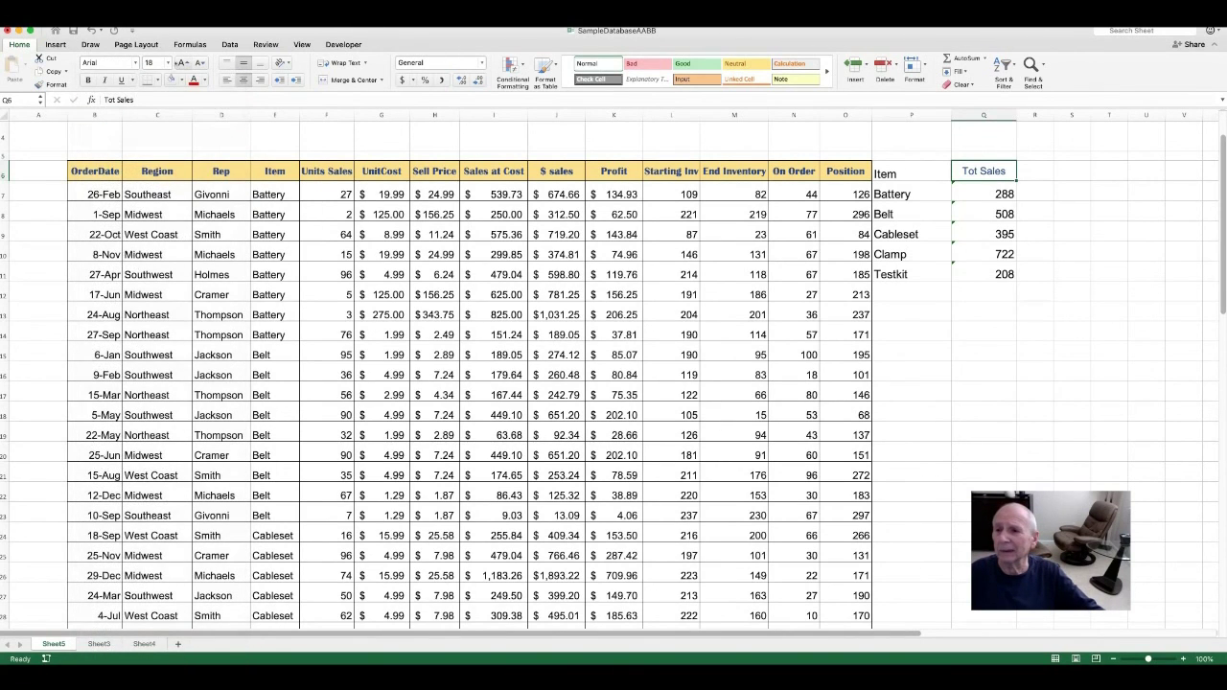
pyautogui.click(167, 62)
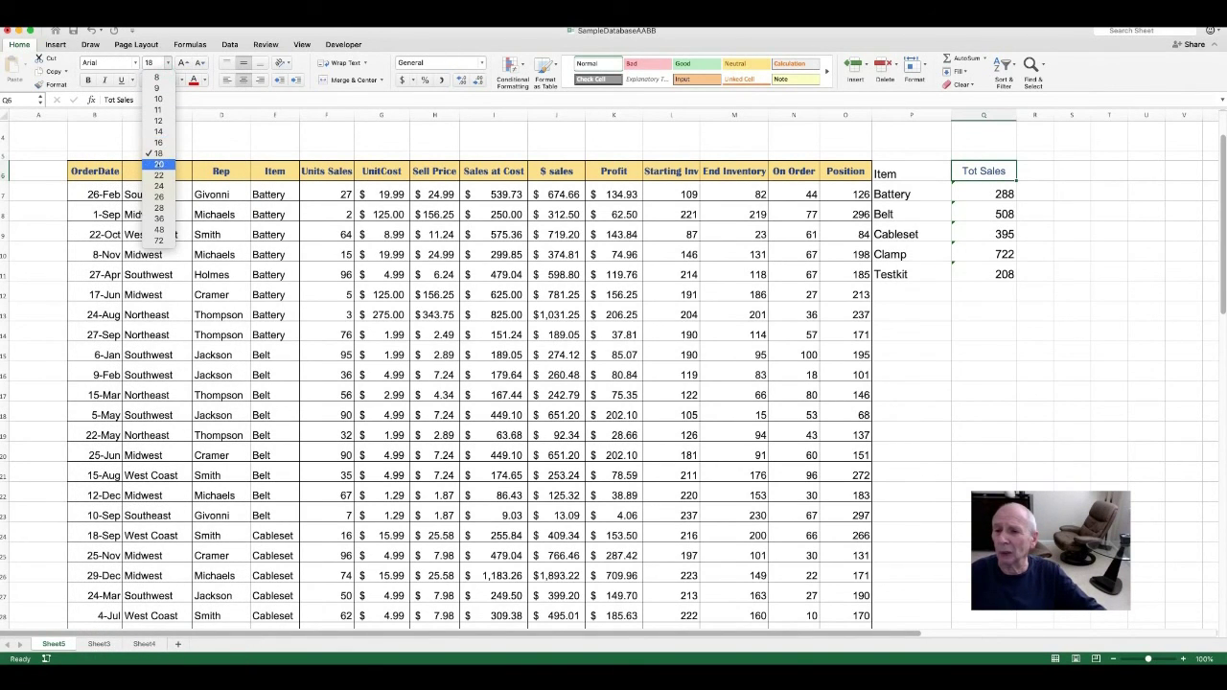
pyautogui.click(158, 164)
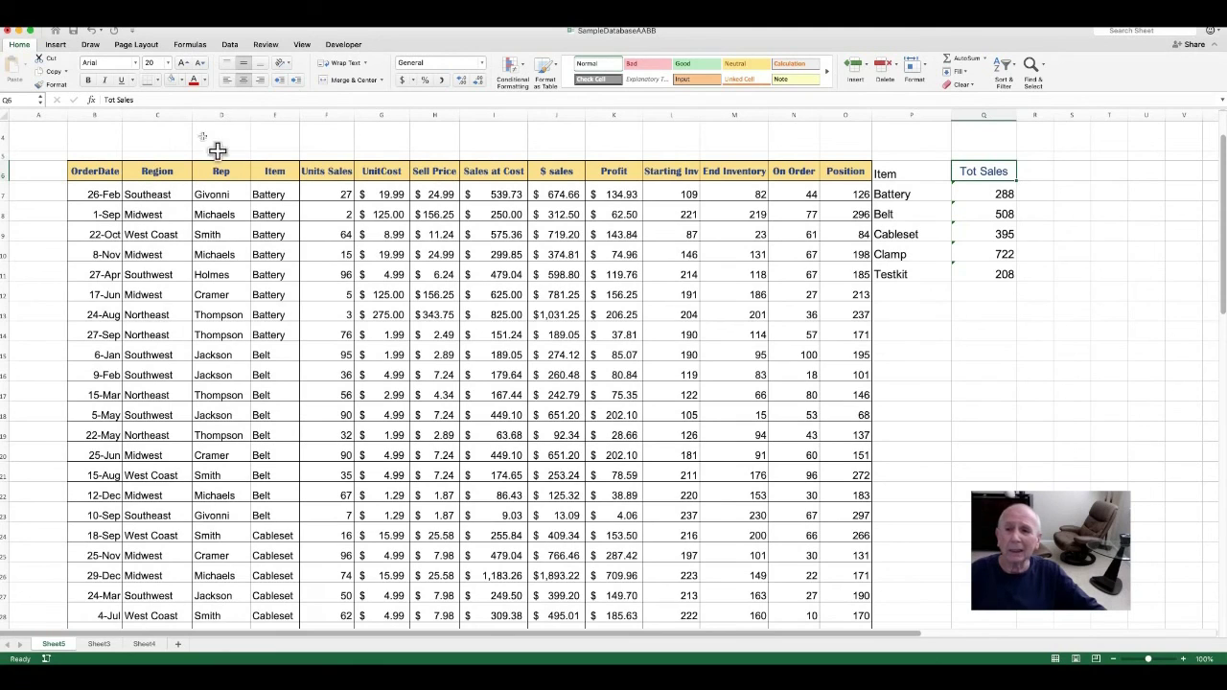
pyautogui.click(203, 80)
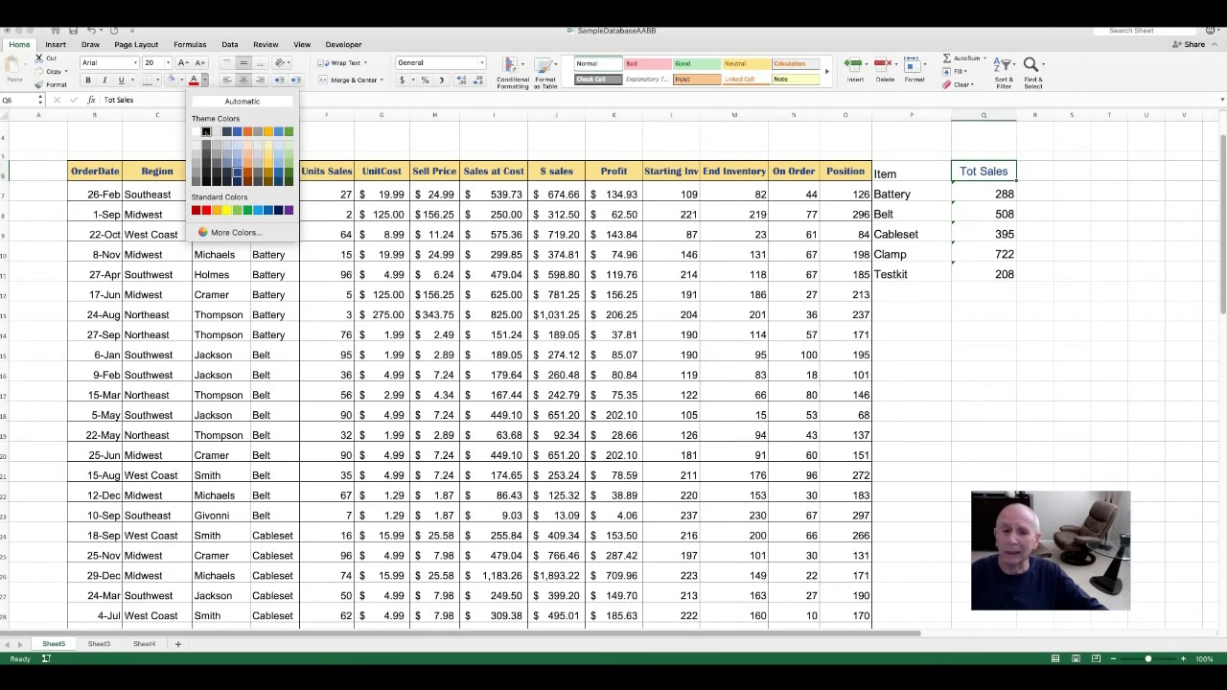
pyautogui.click(205, 132)
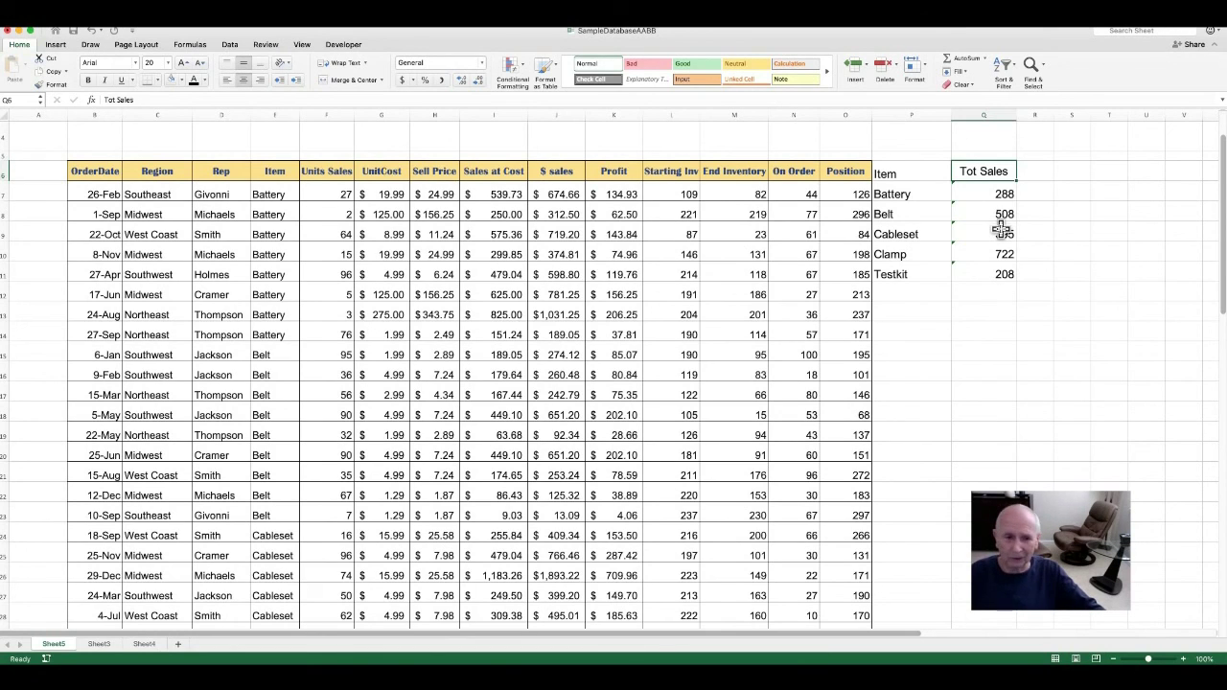
# - Insert a basic 2-D pie chart from the item summary in P6:Q11
pyautogui.click(887, 173)
pyautogui.moveTo(886, 174); pyautogui.dragTo(979, 275)
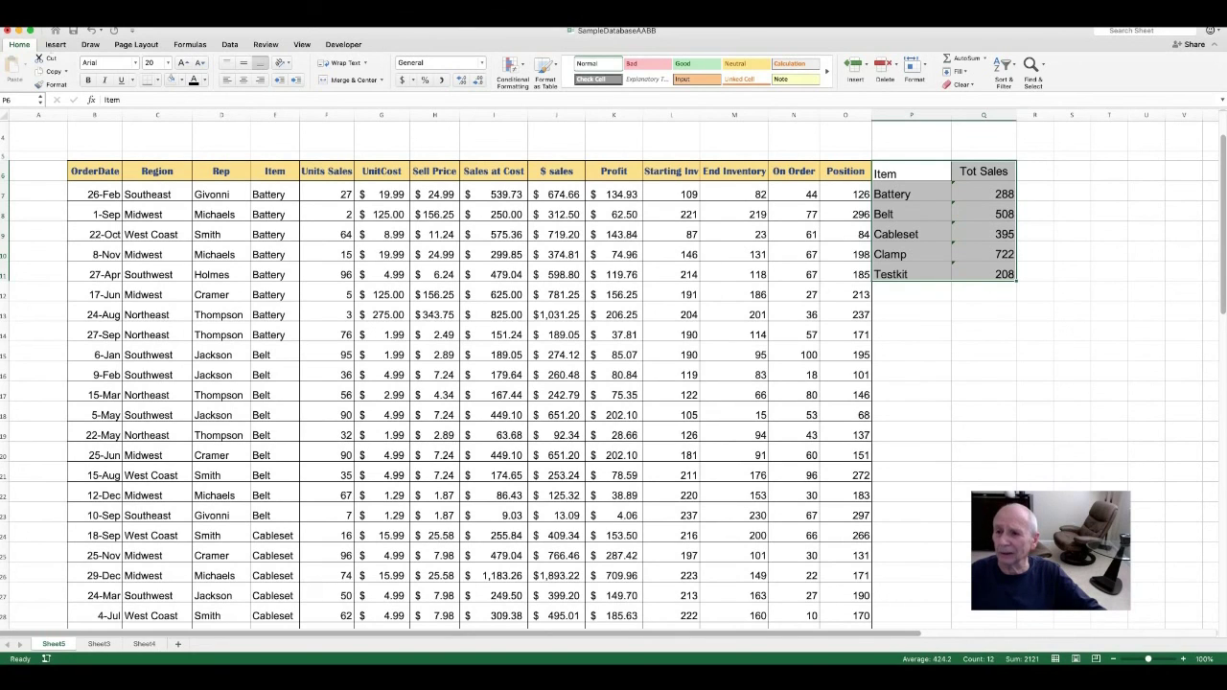
pyautogui.click(52, 45)
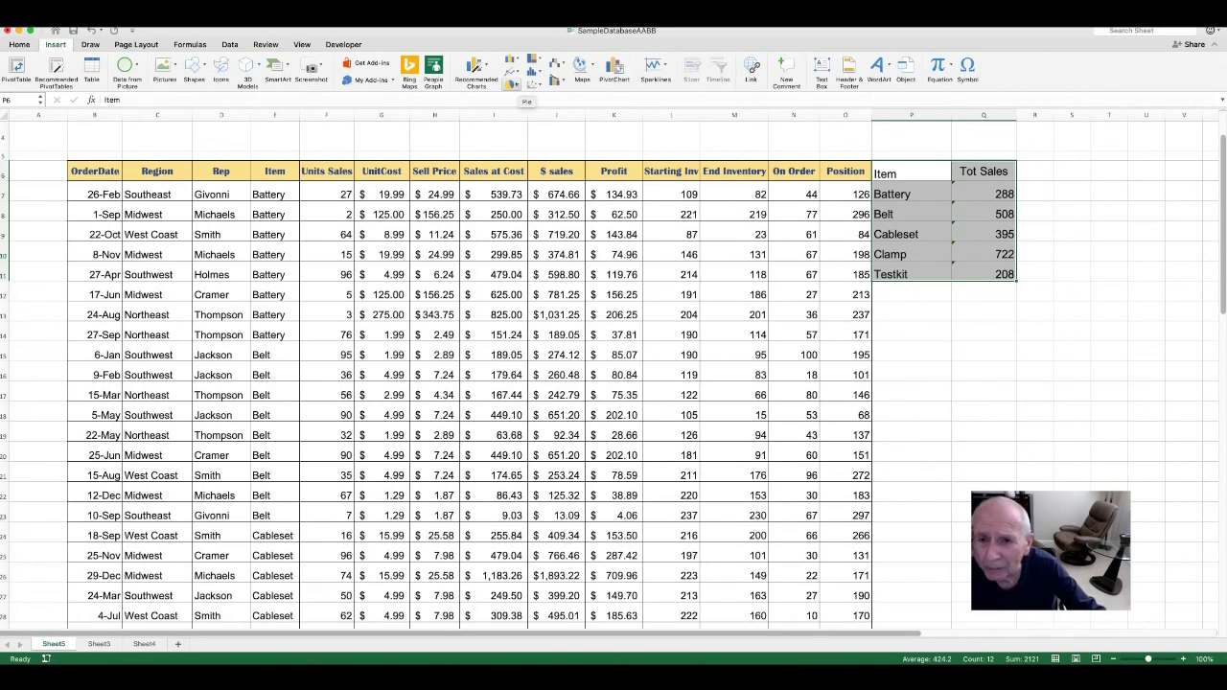
pyautogui.click(512, 85)
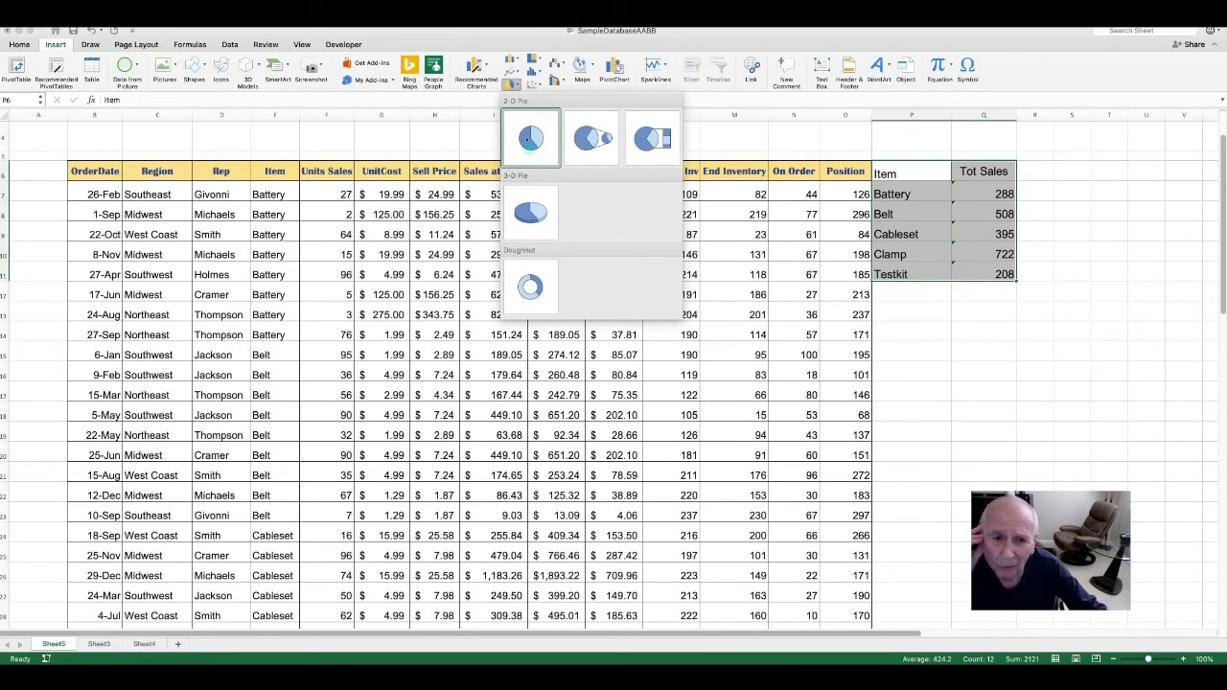
pyautogui.click(527, 139)
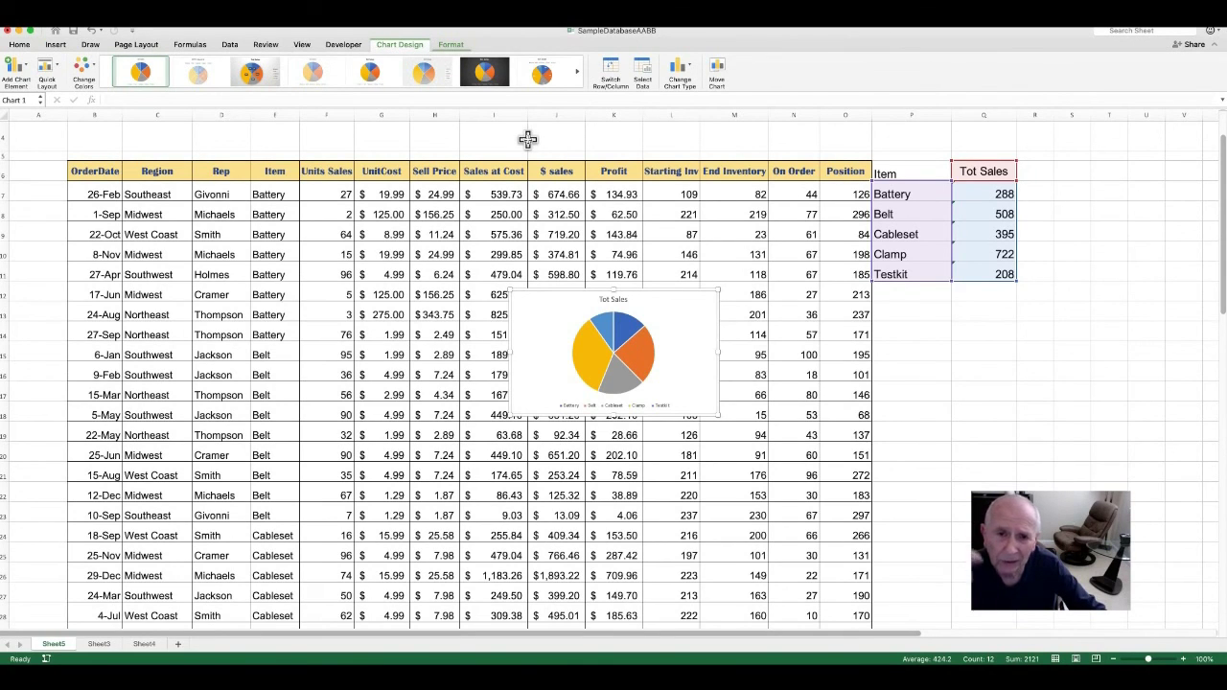
# - Apply Style 3 to the Tot Sales pie chart and move the chart directly beneath the item summary, starting at column P
pyautogui.moveTo(641, 369)
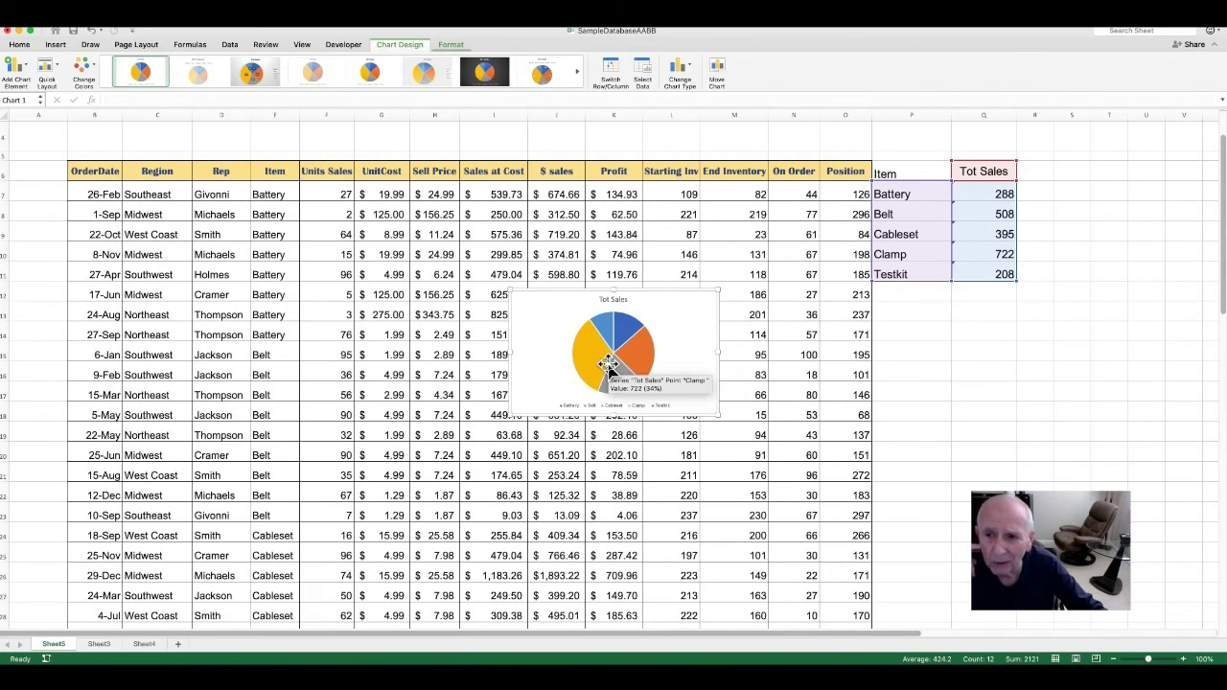
pyautogui.moveTo(594, 361)
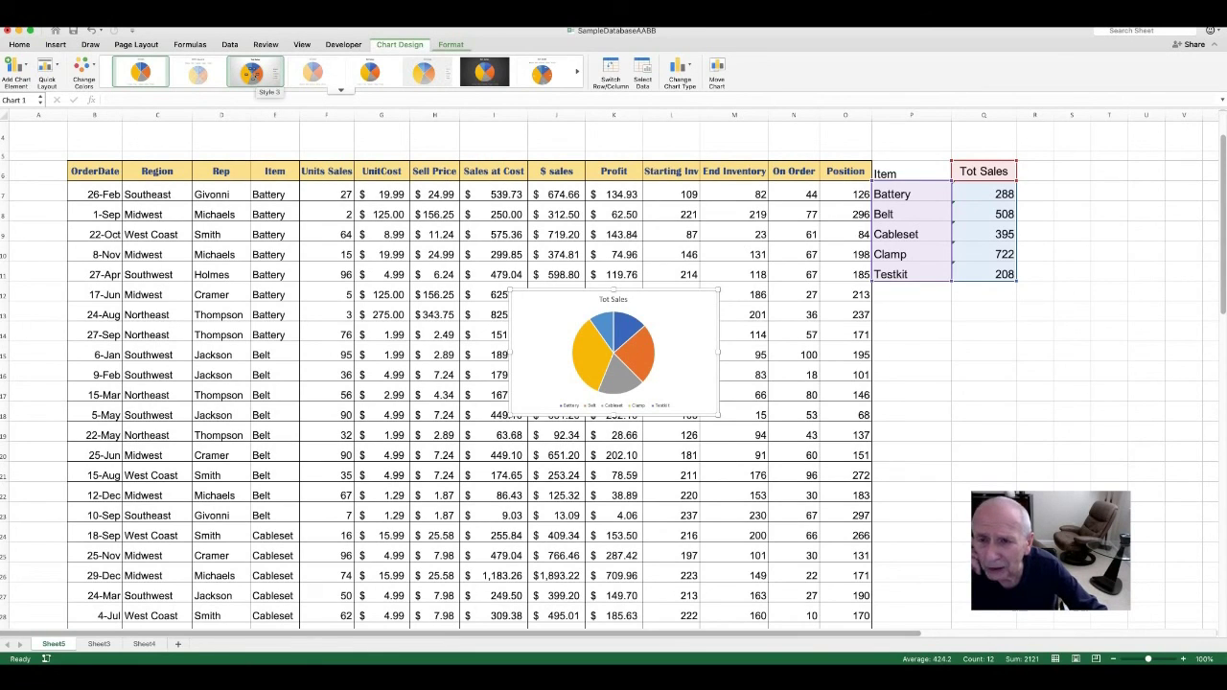
pyautogui.click(251, 73)
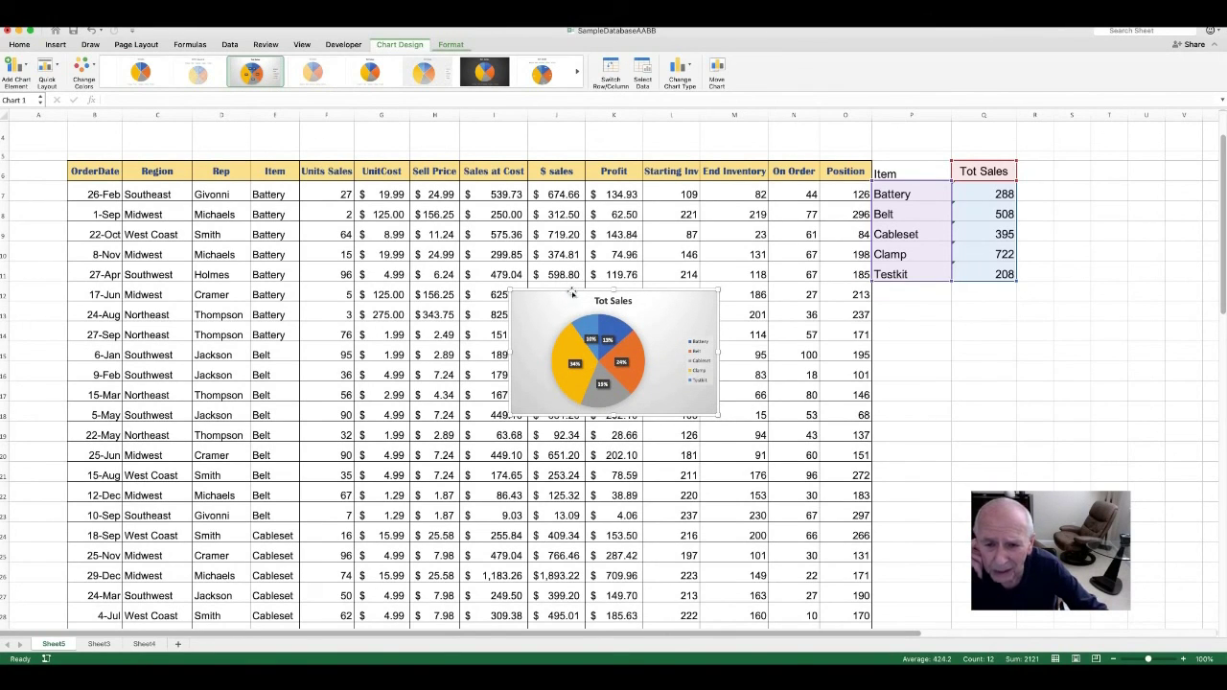
pyautogui.moveTo(573, 293); pyautogui.dragTo(931, 287)
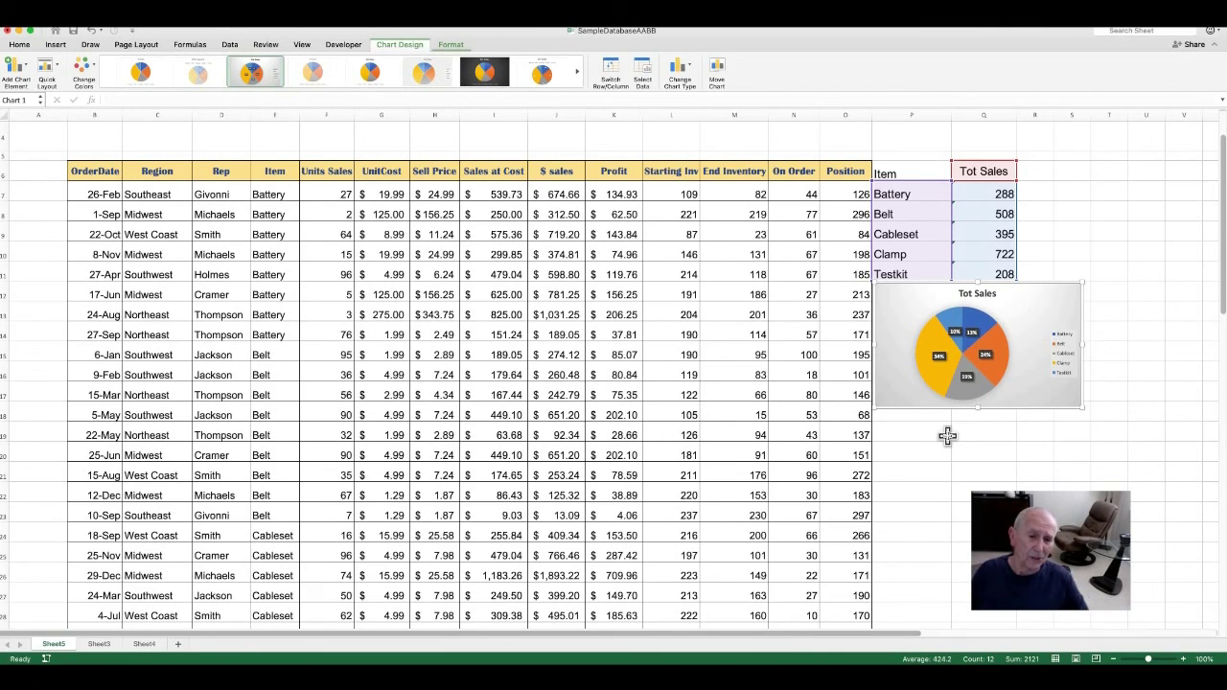
# - Change the Tot Sales pie chart into a 2-D clustered column chart
pyautogui.scroll(-1, 947, 436)
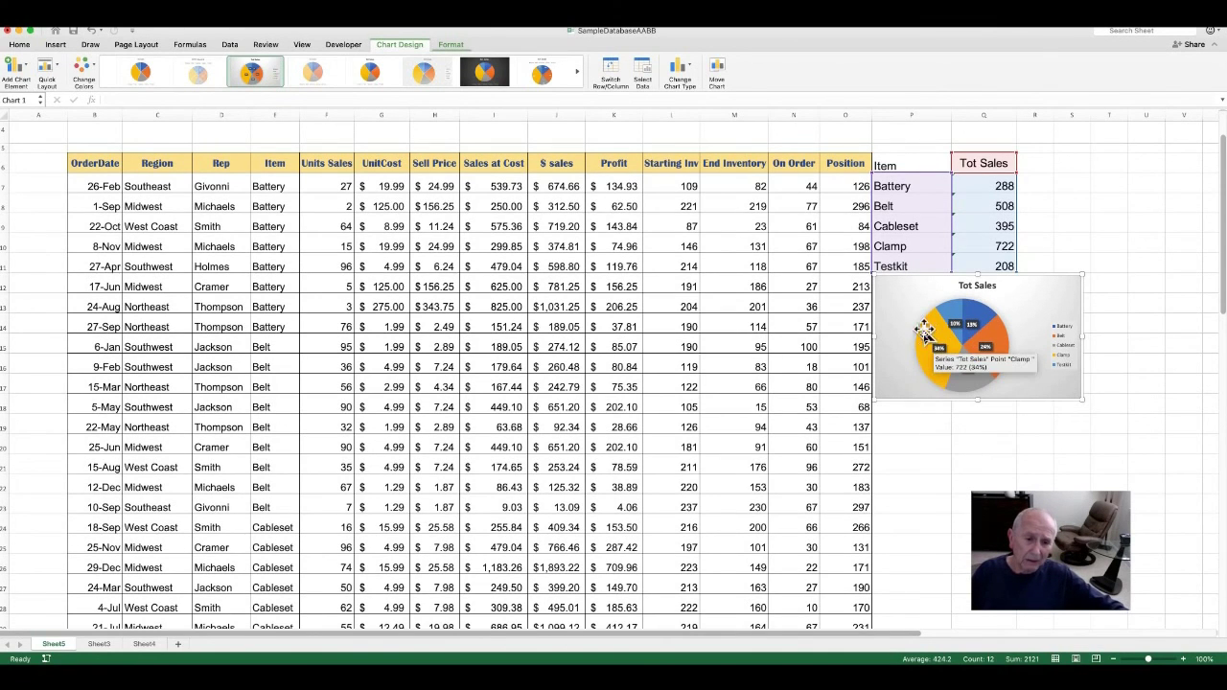
pyautogui.moveTo(964, 347)
pyautogui.moveTo(942, 378)
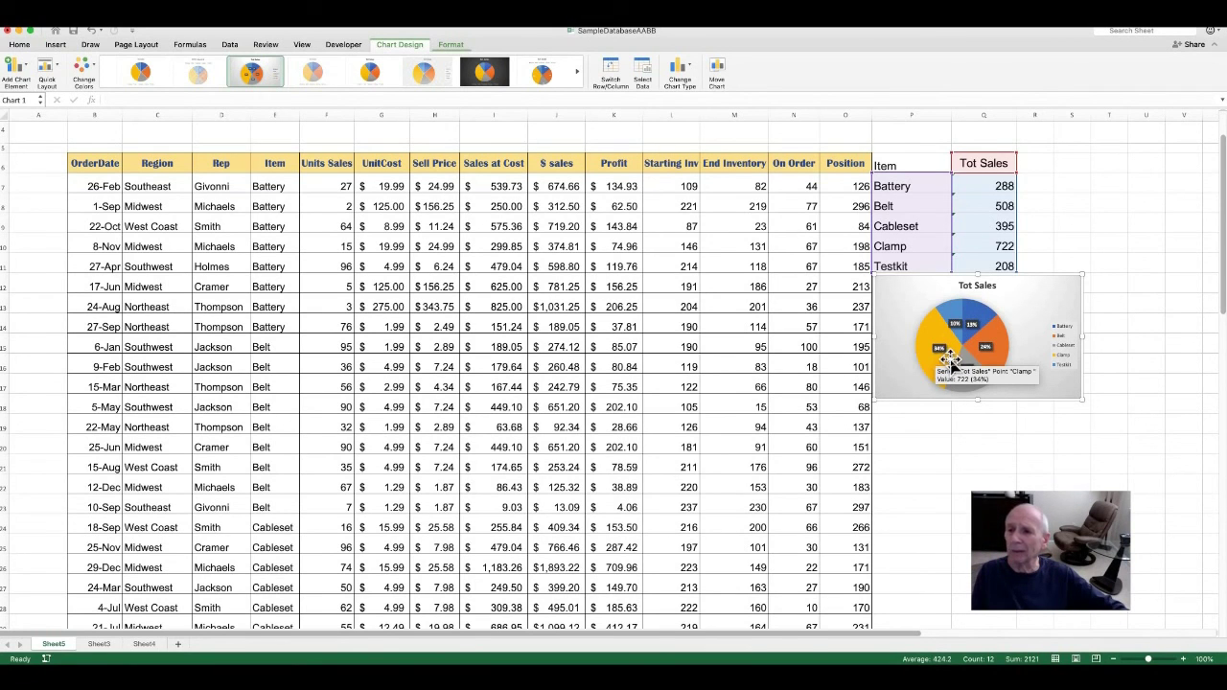
pyautogui.scroll(-1, 944, 365)
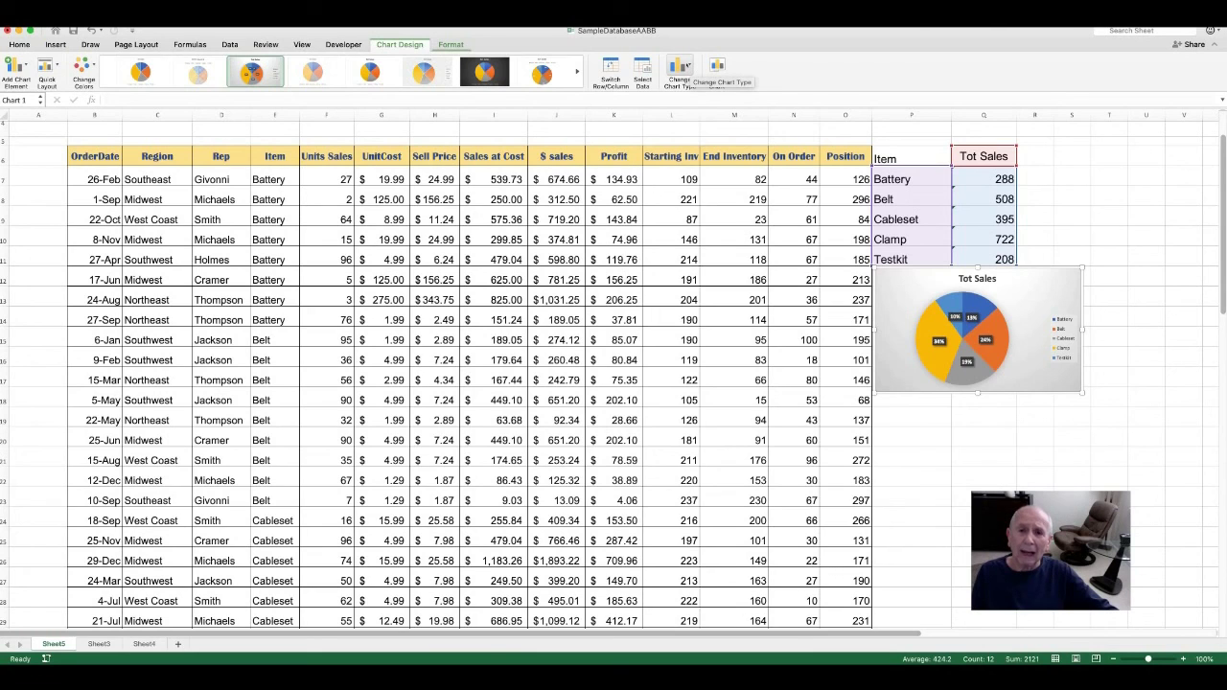
pyautogui.click(680, 67)
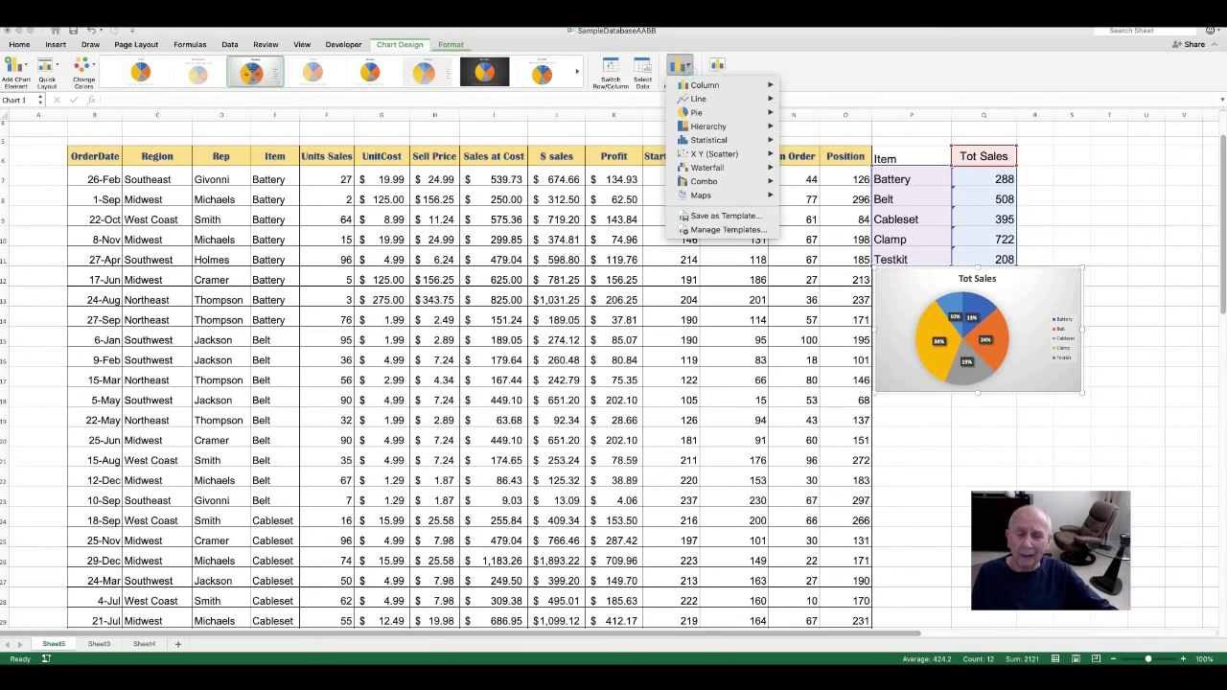
pyautogui.moveTo(725, 87)
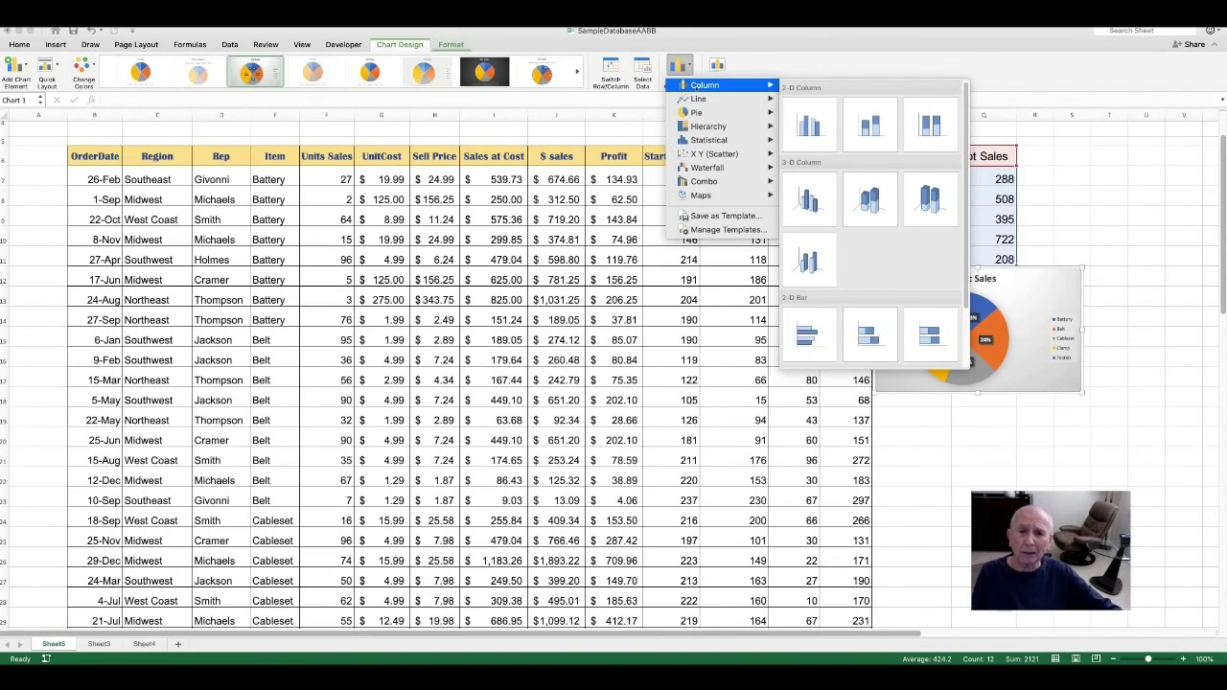
pyautogui.click(810, 134)
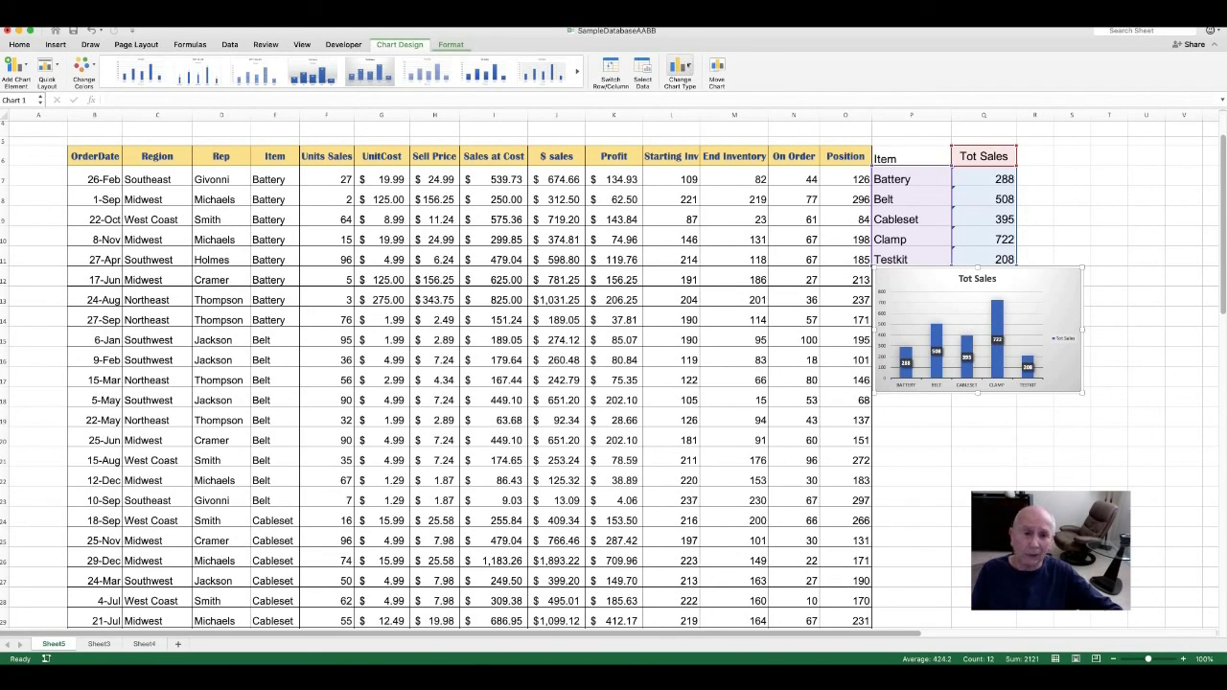
# - Change the Tot Sales chart to the first 2-D line type, without stacking or markers
pyautogui.click(689, 67)
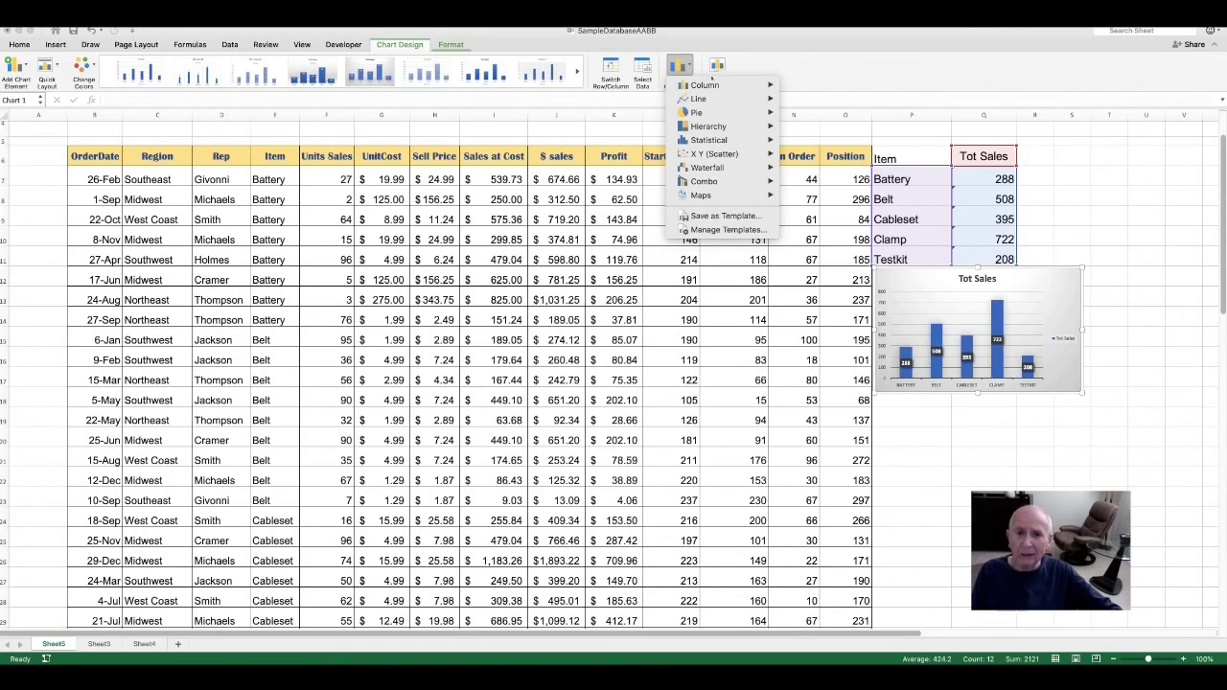
pyautogui.moveTo(714, 125)
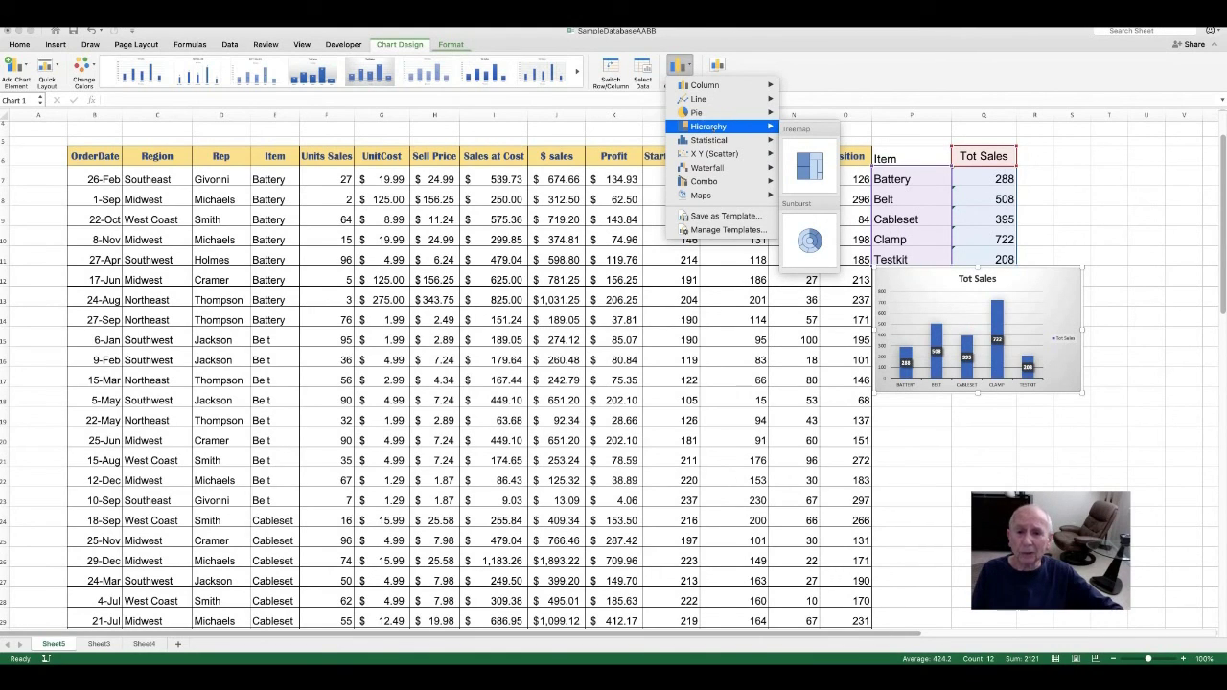
pyautogui.moveTo(700, 98)
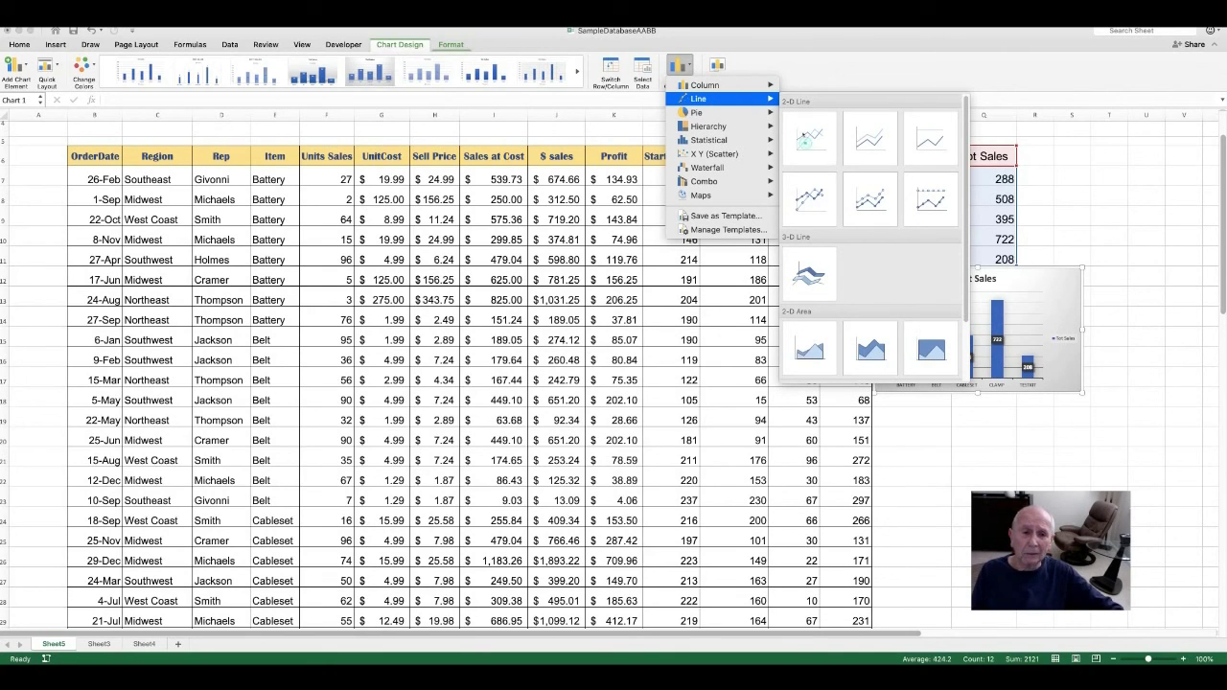
pyautogui.click(803, 136)
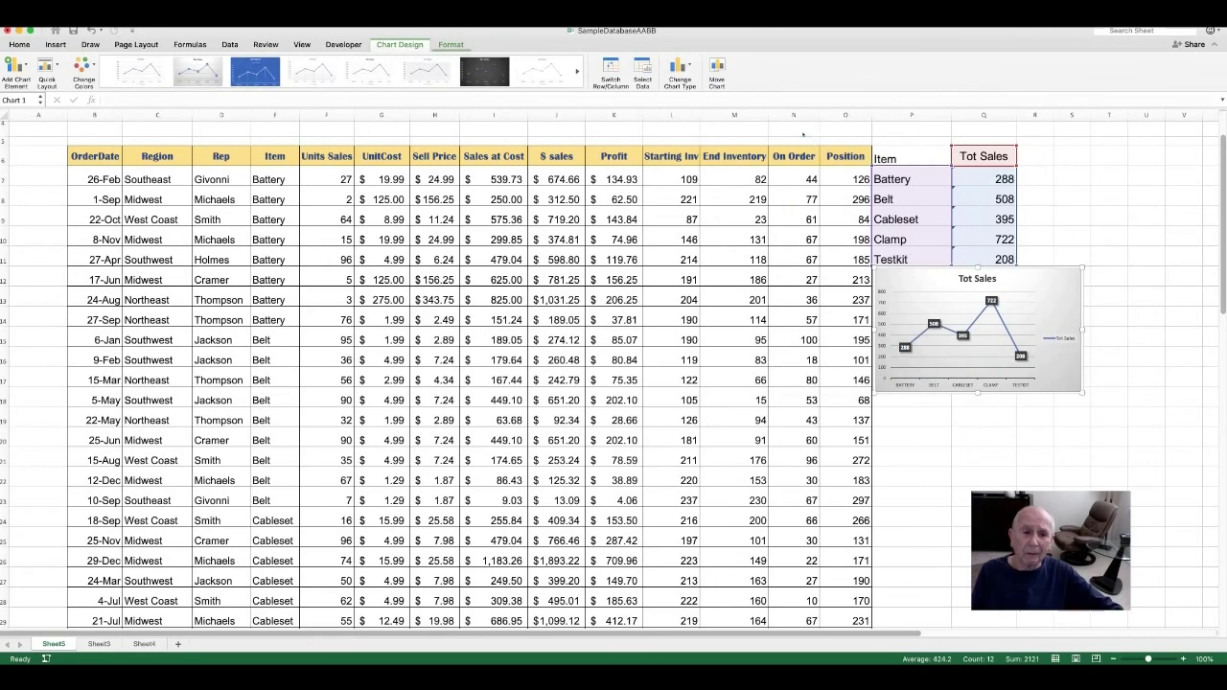